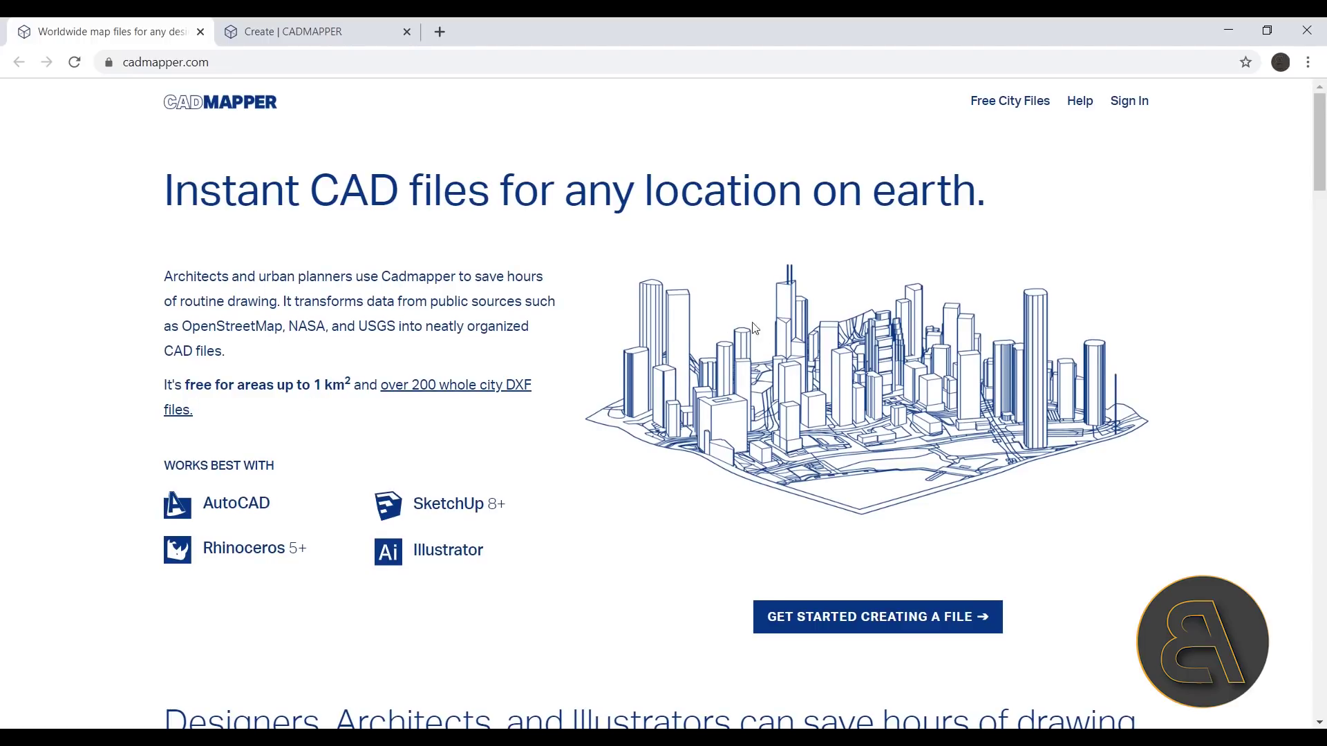
Step: Open the CADMAPPER Create page and widen the map selection box slightly
scroll(753, 329, "down", 1)
scroll(632, 382, "up", 1)
scroll(903, 493, "down", 2)
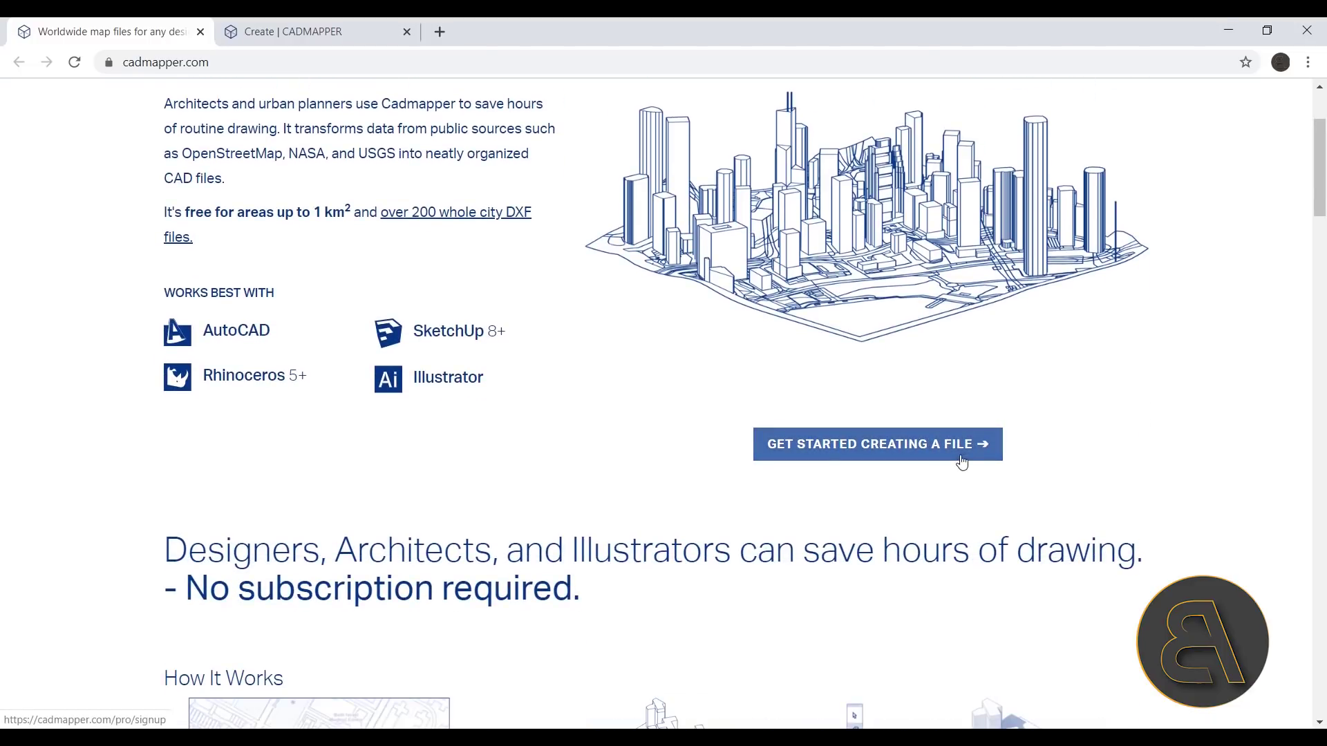
scroll(615, 434, "up", 2)
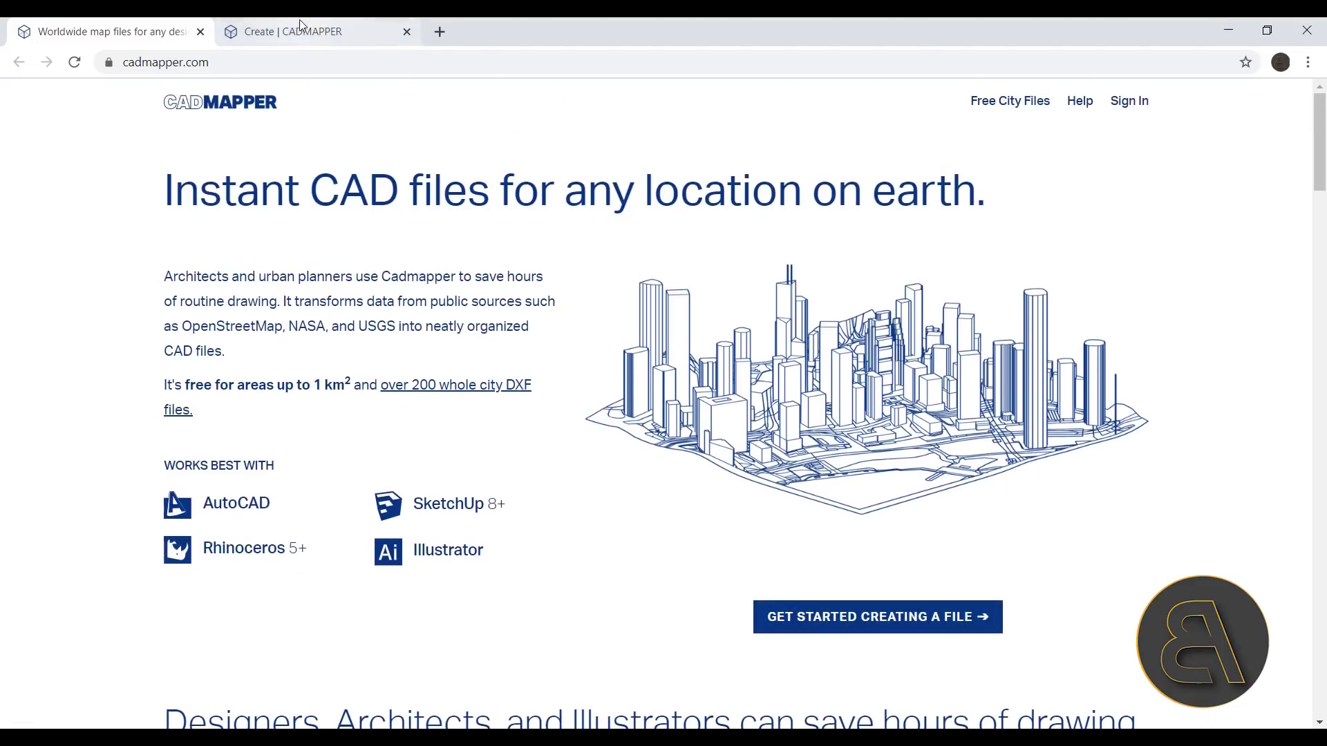
left_click(239, 22)
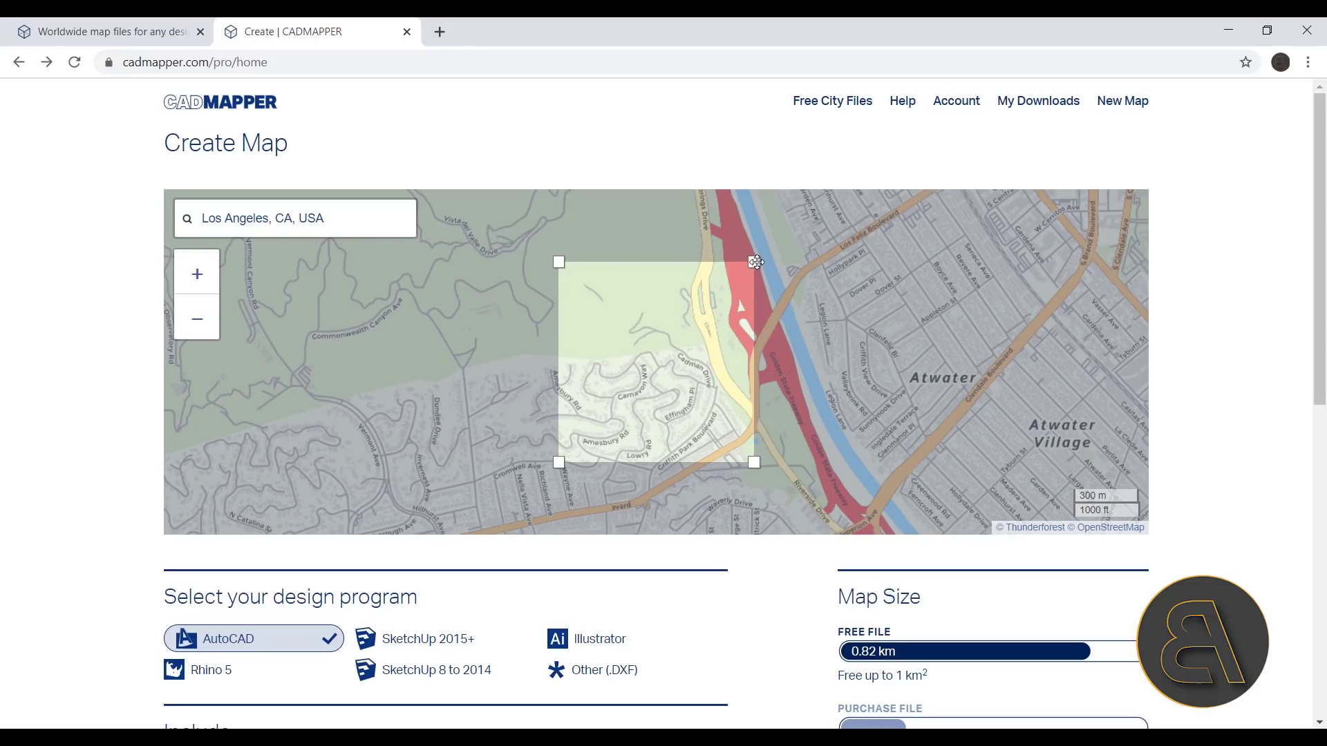
mouse_move(754, 262)
left_mouse_down()
mouse_move(777, 248)
mouse_move(729, 272)
mouse_move(773, 243)
mouse_move(736, 256)
left_mouse_up()
scroll(779, 170, "down", 4)
scroll(887, 288, "up", 2)
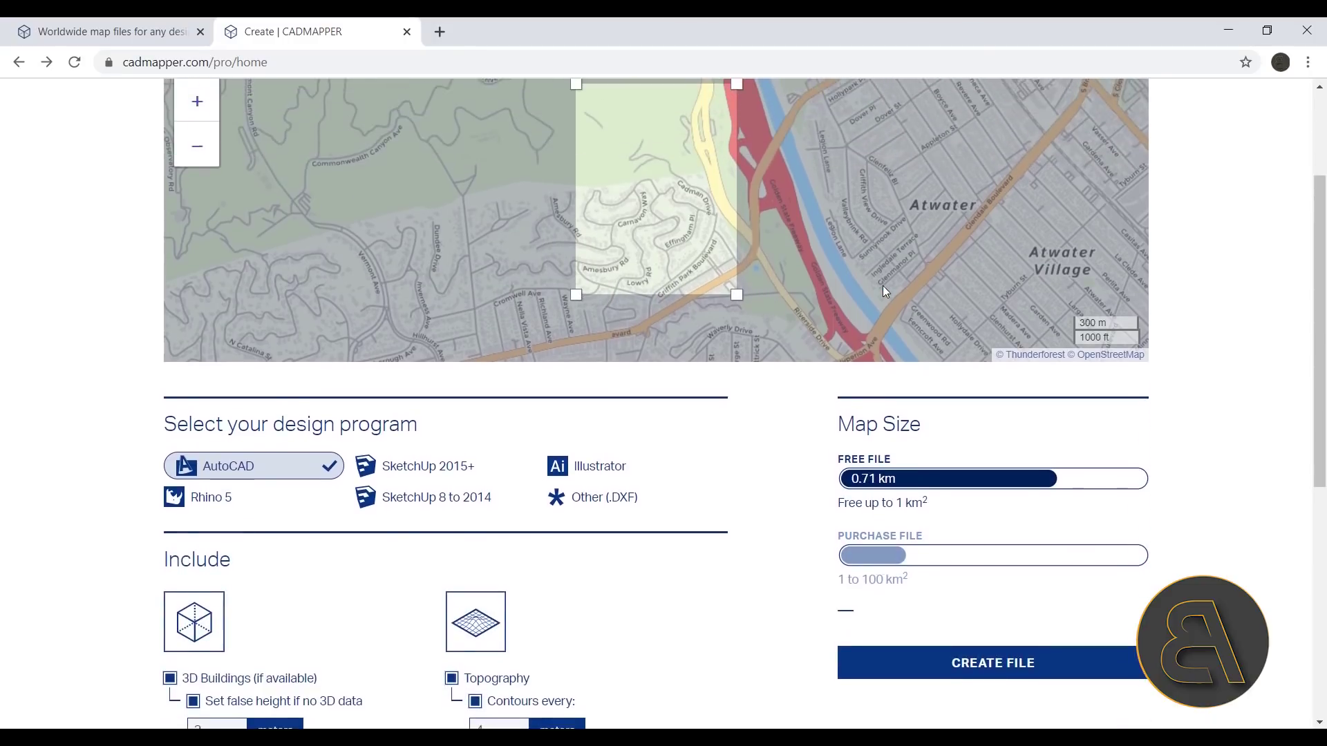
left_click_drag(738, 170, 767, 159)
Step: Stretch the selection to 4.60 km², then shrink it to 0.96 km² to stay a free file
scroll(1288, 402, "down", 1)
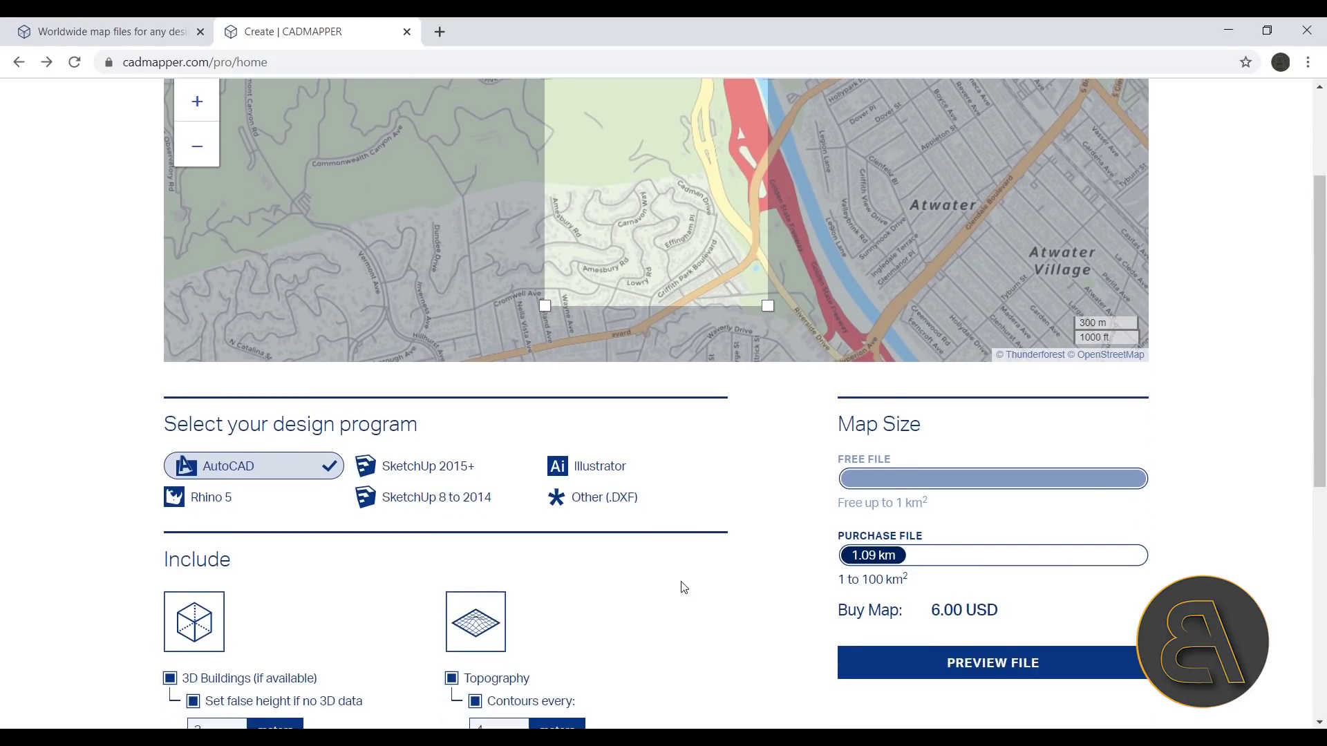
scroll(680, 576, "up", 1)
scroll(678, 566, "down", 1)
left_click_drag(769, 309, 1067, 326)
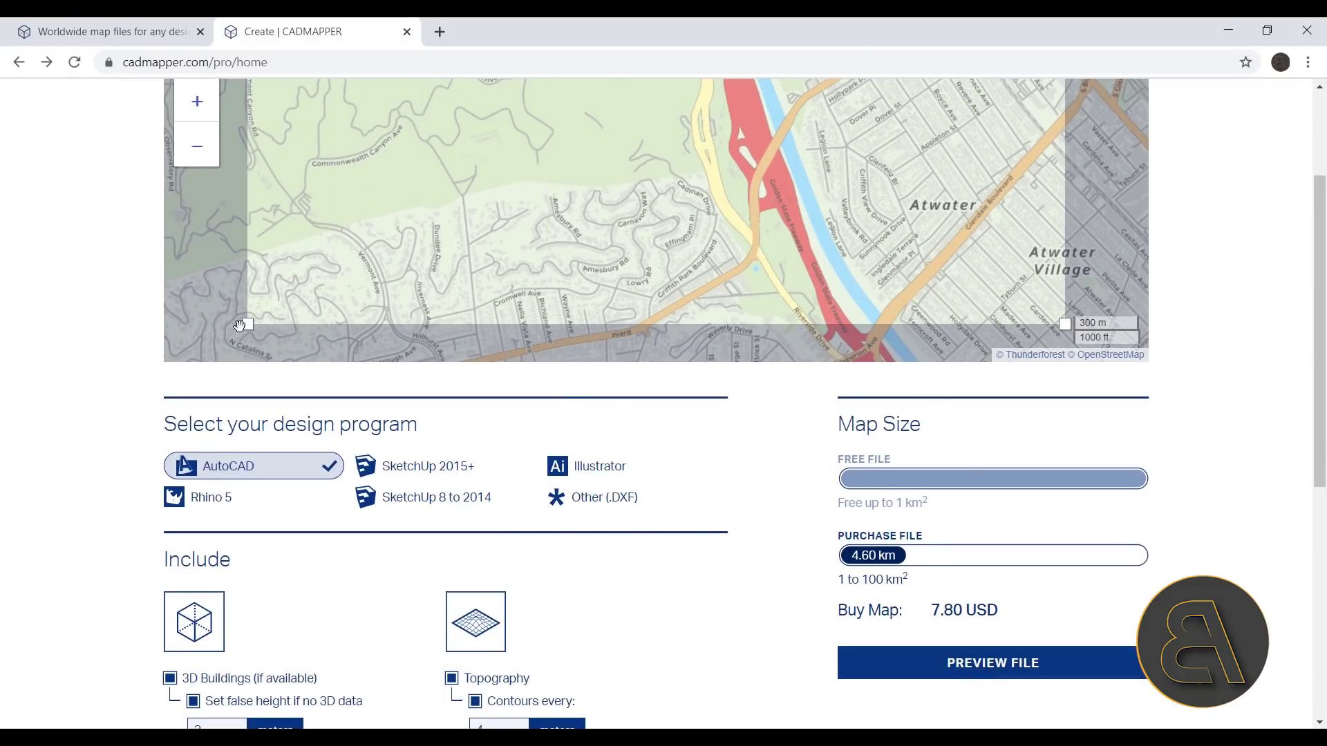
left_click_drag(243, 329, 546, 292)
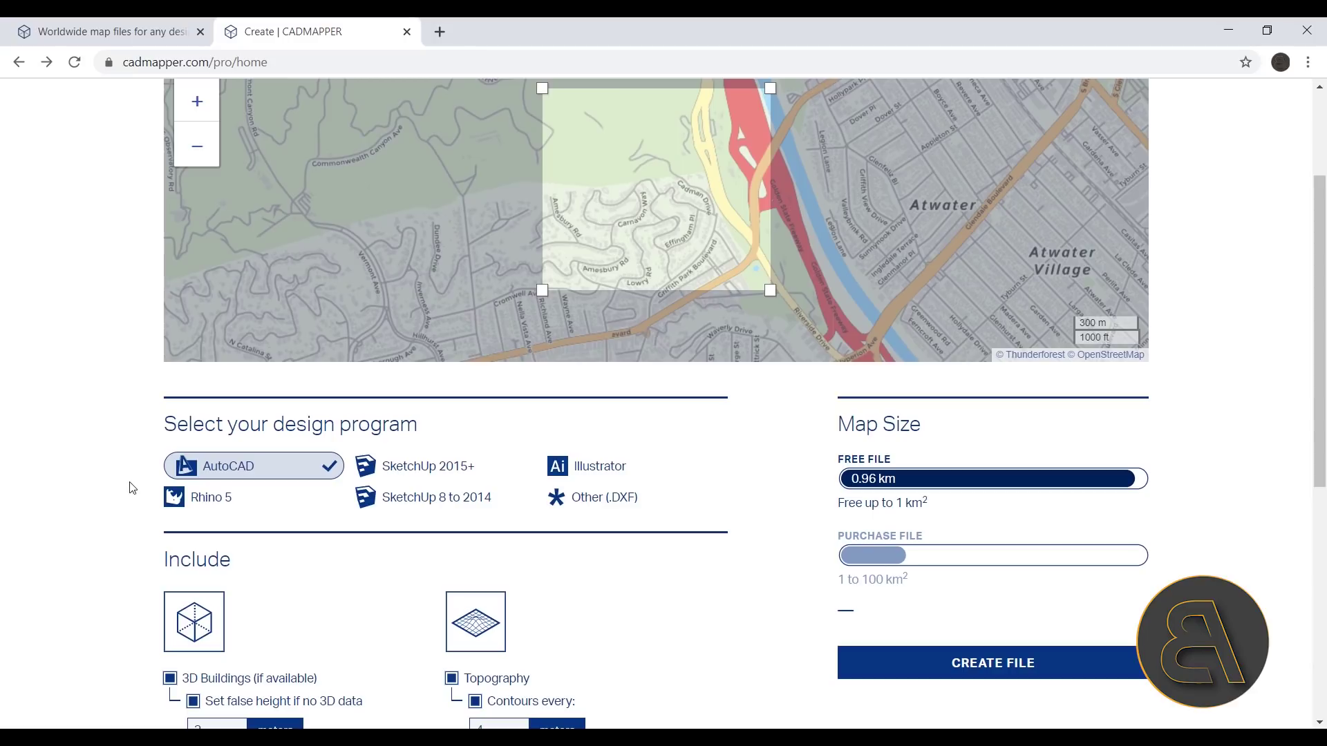
scroll(132, 525, "down", 2)
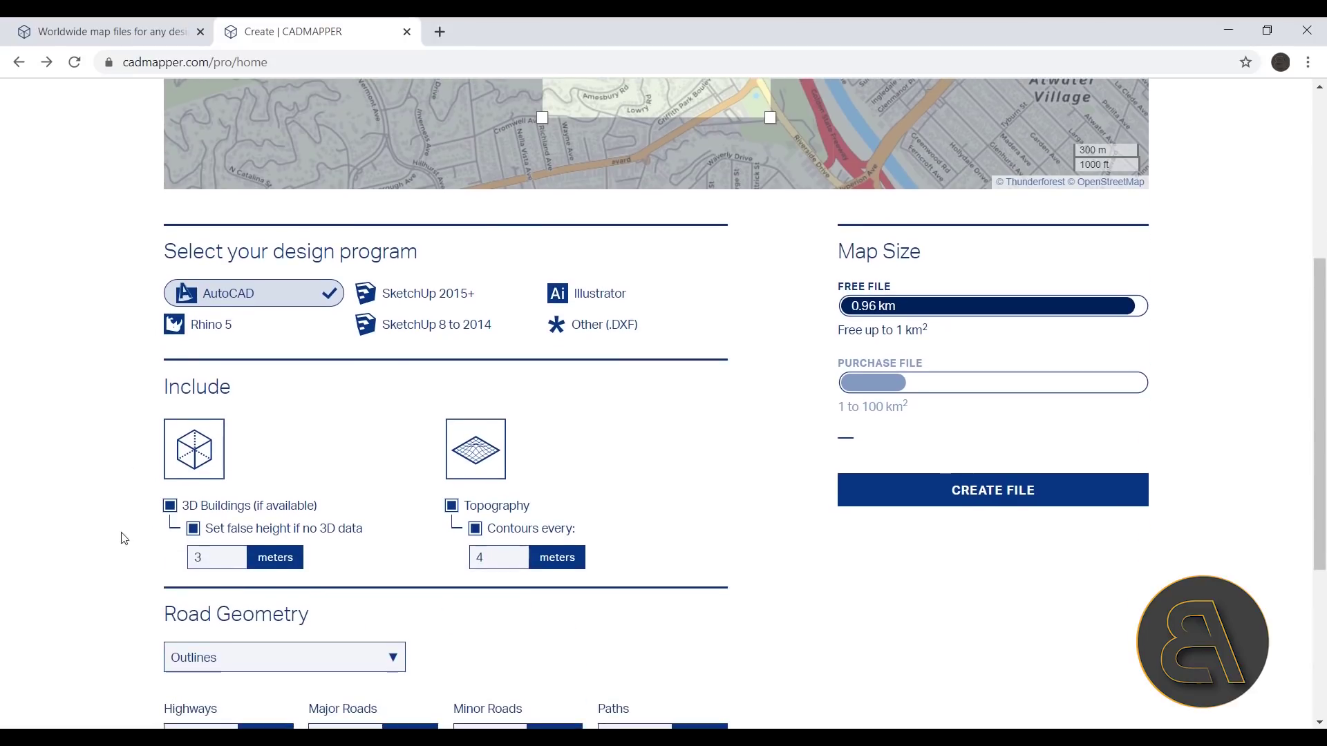
scroll(131, 552, "up", 2)
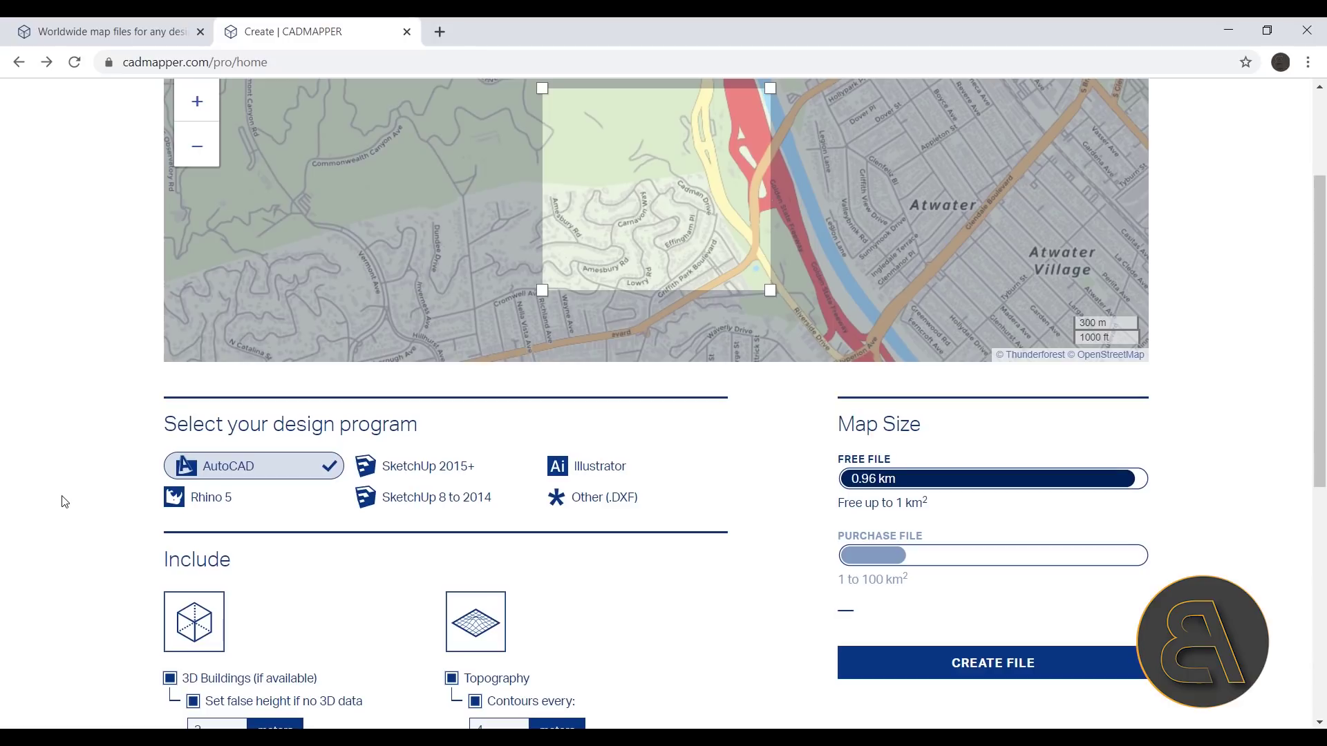
scroll(123, 346, "down", 2)
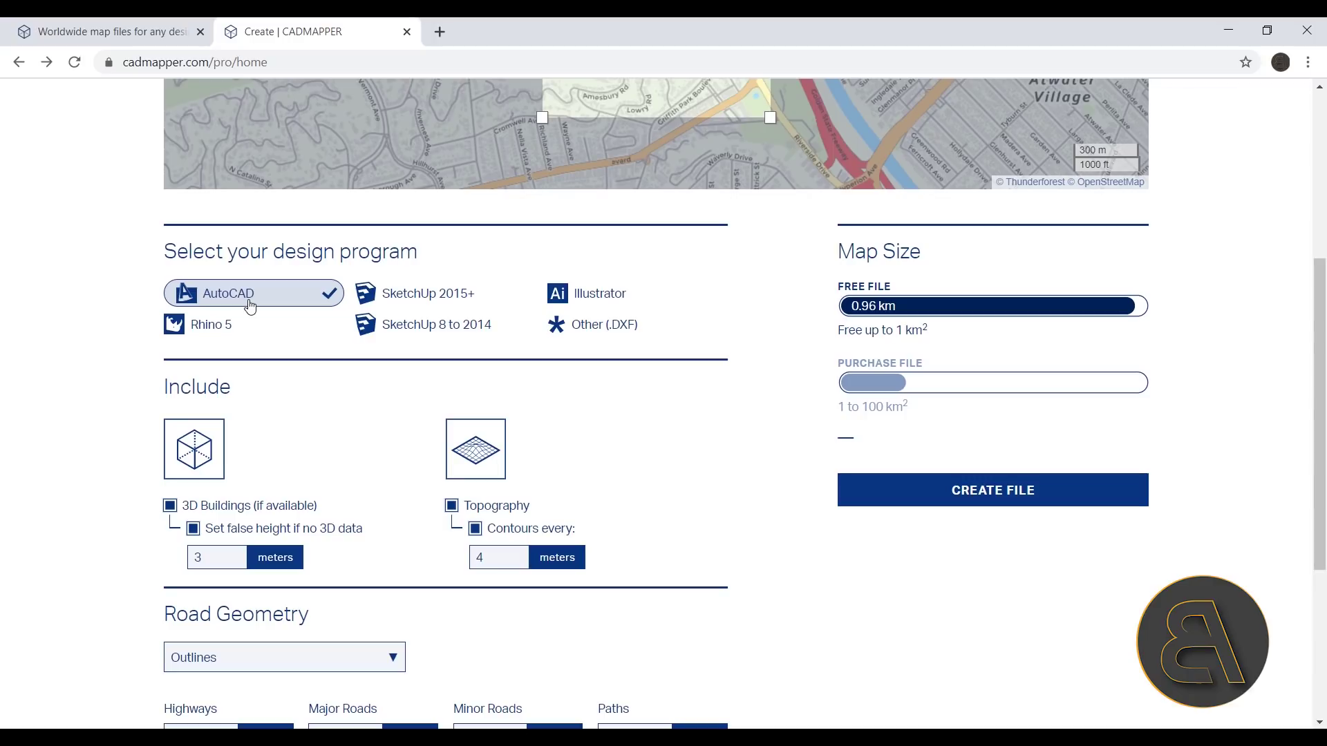
scroll(218, 422, "down", 2)
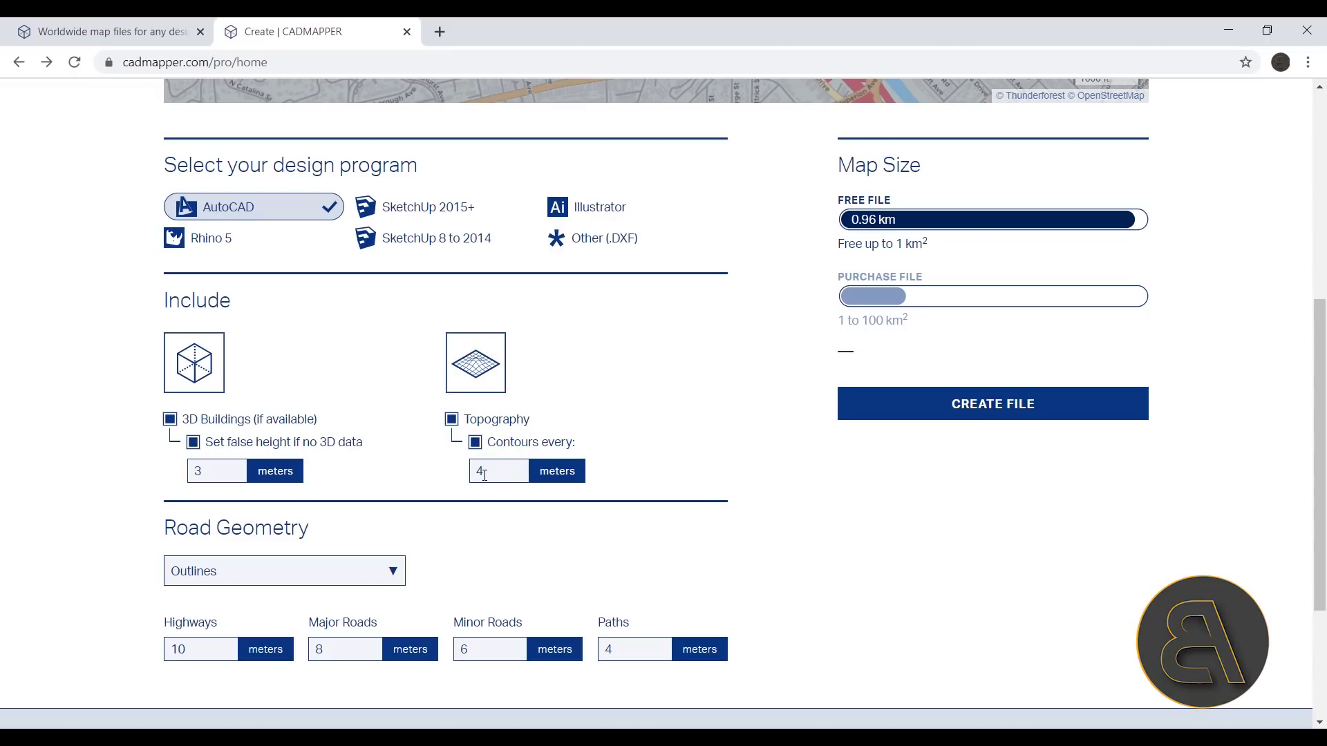
left_click(488, 469)
scroll(551, 448, "down", 3)
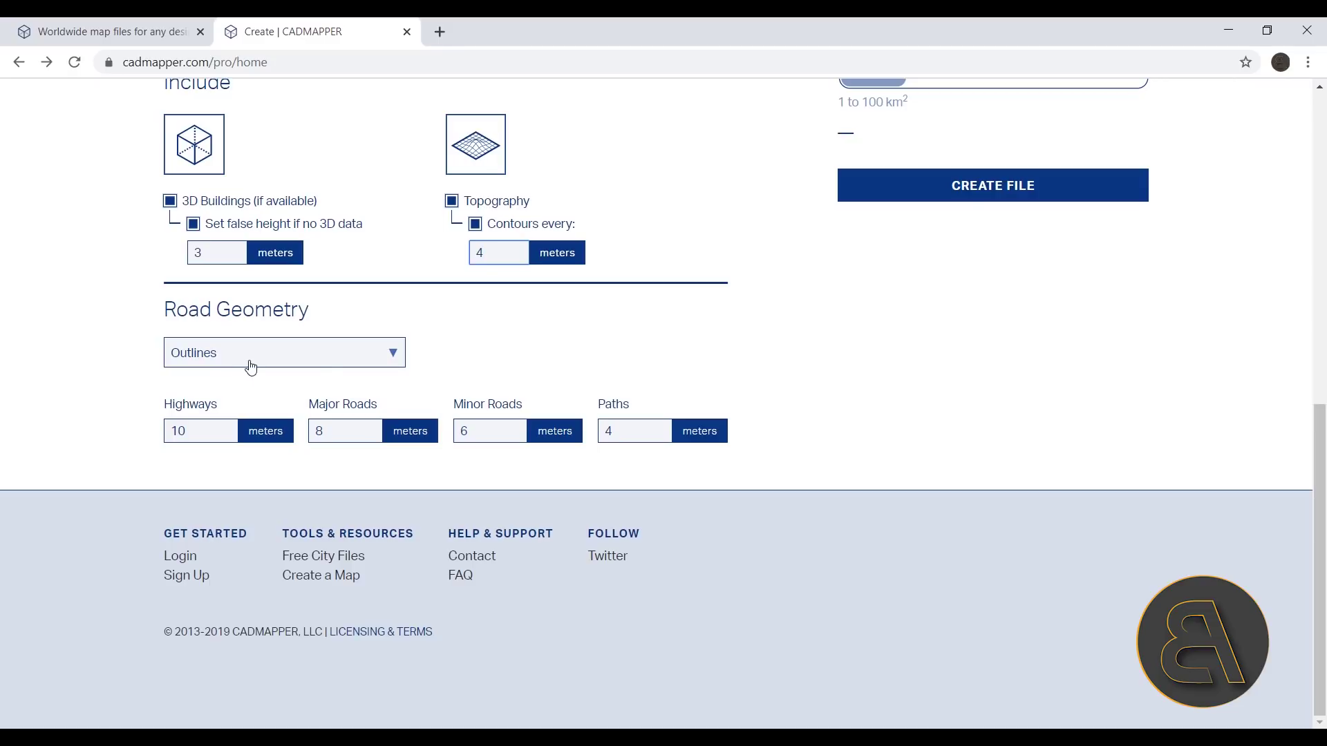
left_click(248, 366)
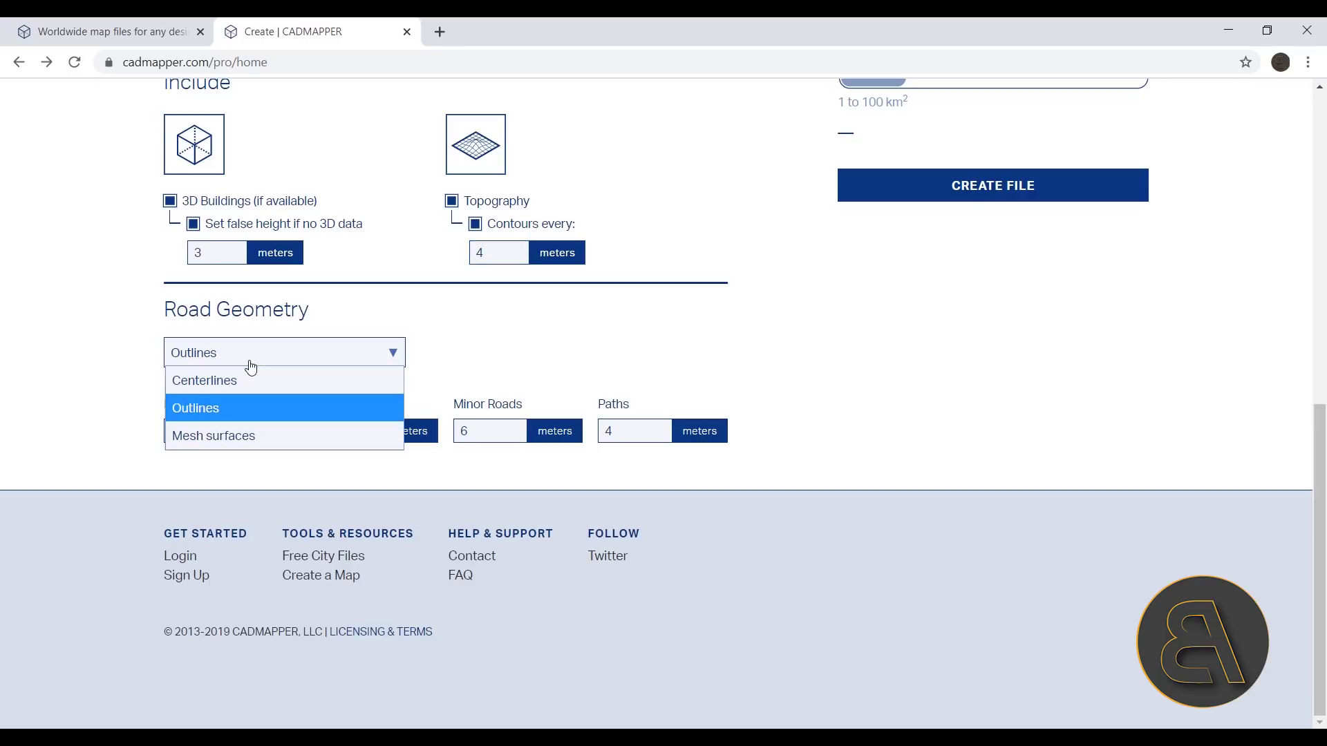
left_click(213, 411)
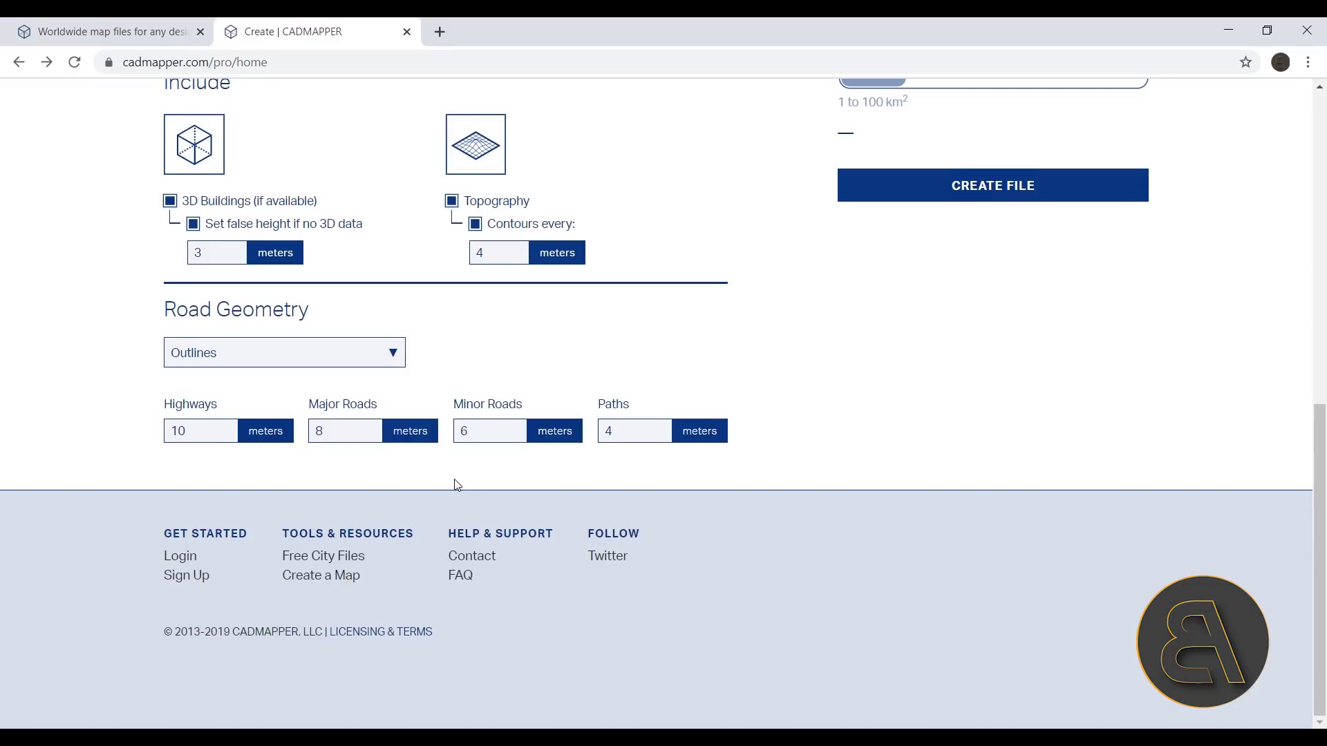
scroll(483, 484, "up", 5)
scroll(891, 452, "up", 1)
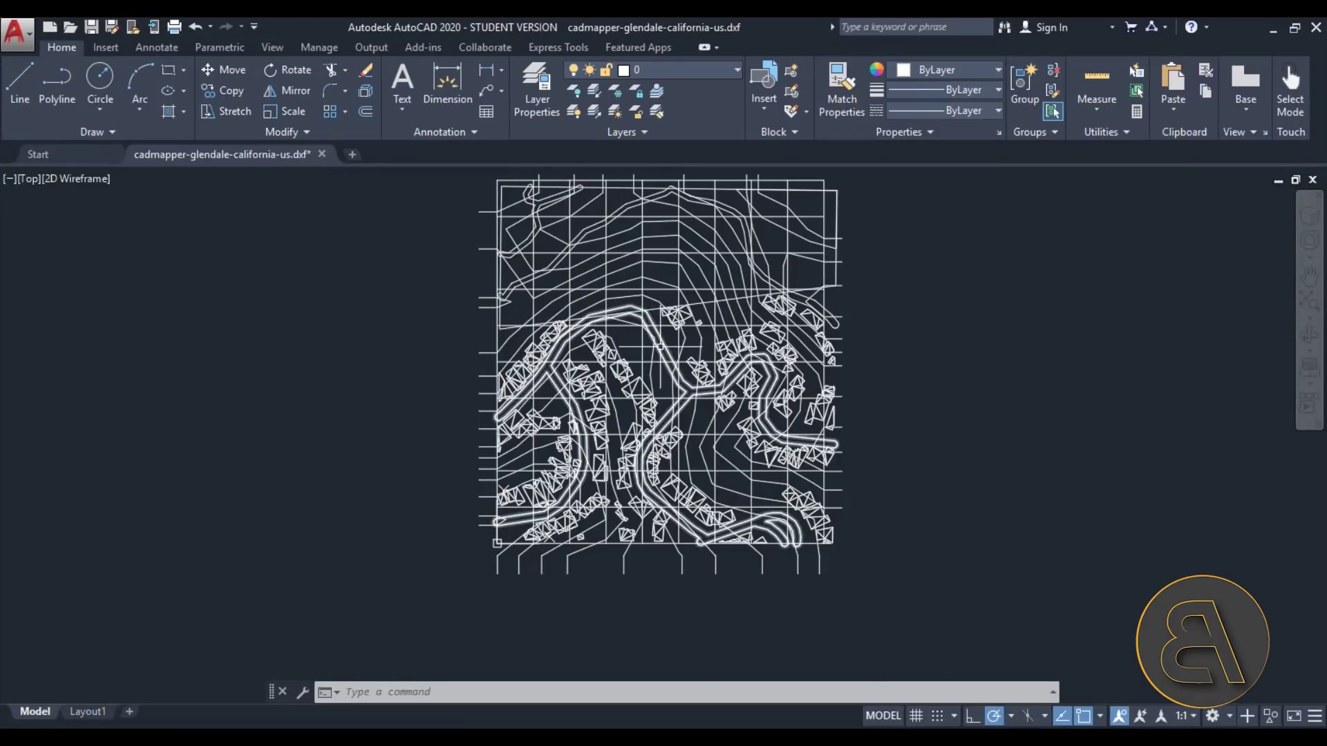
Step: Orbit the Glendale map into a tilted 3D view and select the topography mesh
middle_click_drag(639, 408, 1058, 204, "shift")
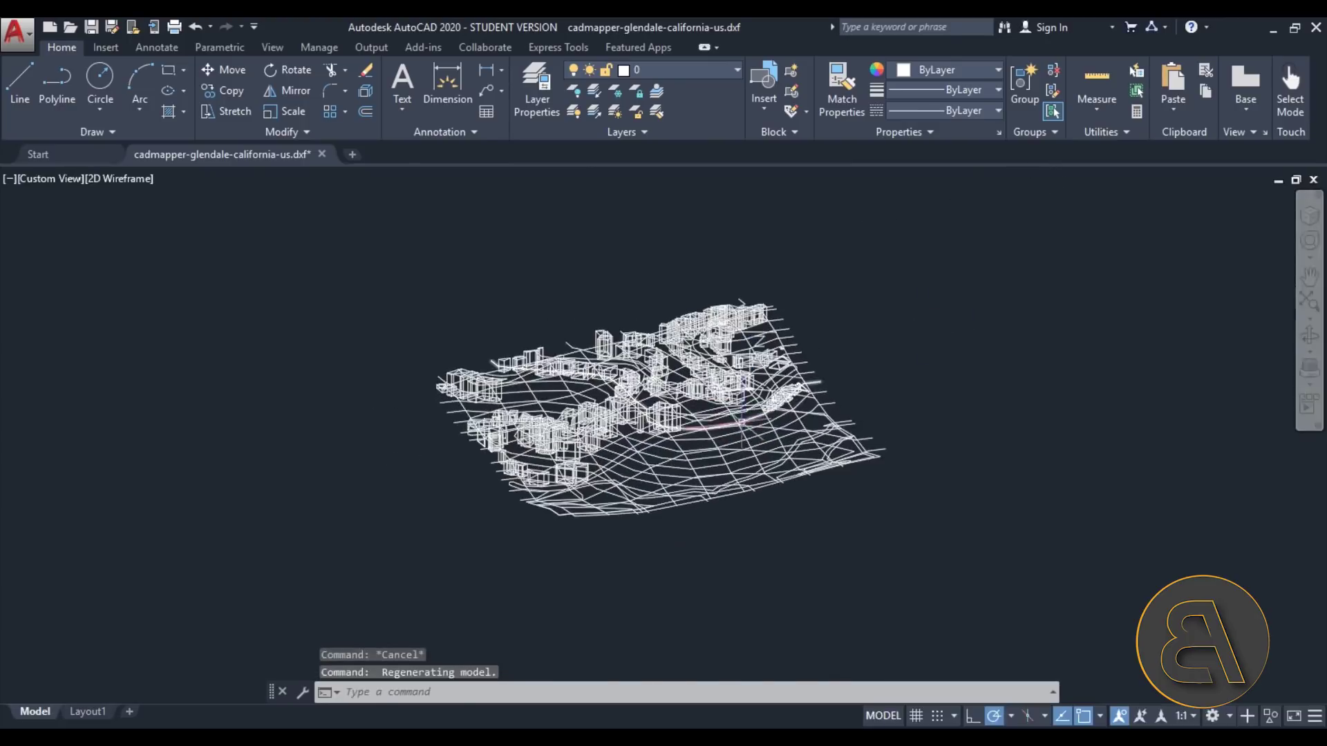
scroll(667, 447, "up", 6)
left_click(667, 447)
scroll(667, 447, "down", 6)
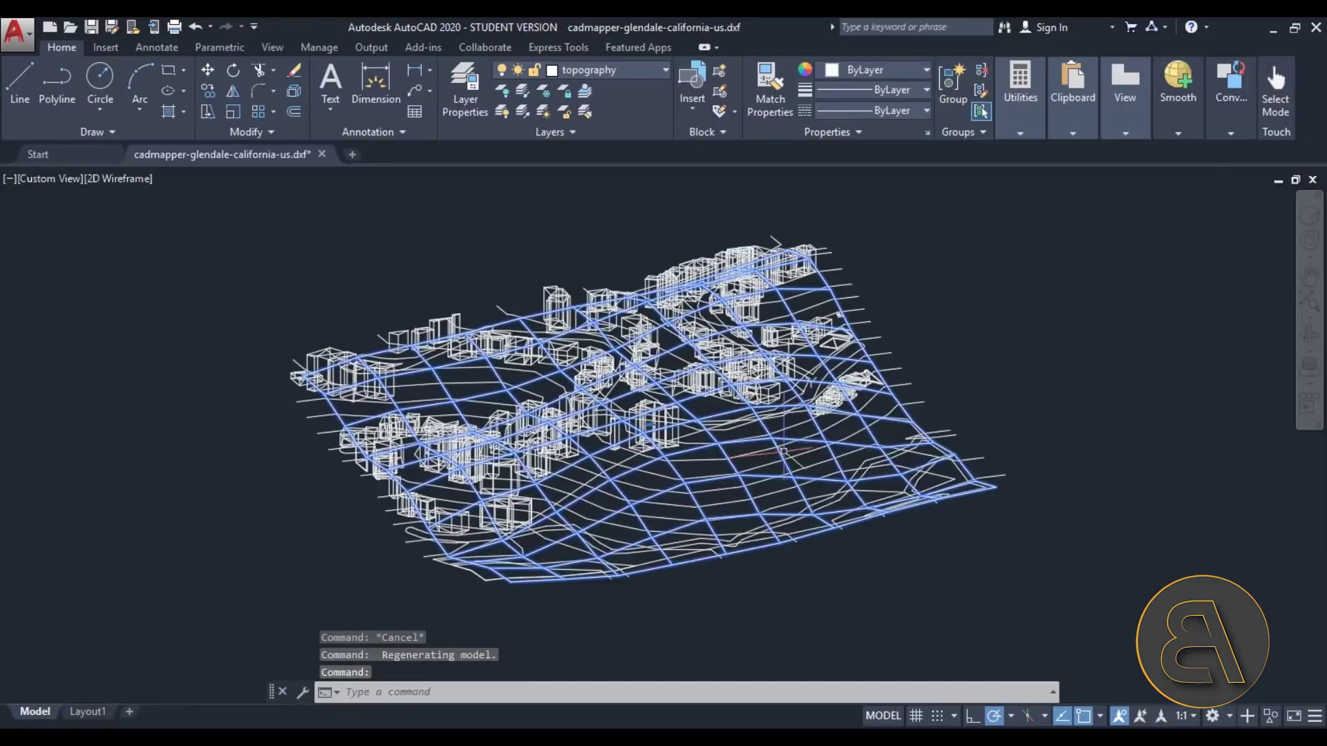
middle_click_drag(818, 569, 592, 512, "shift")
scroll(616, 304, "up", 6)
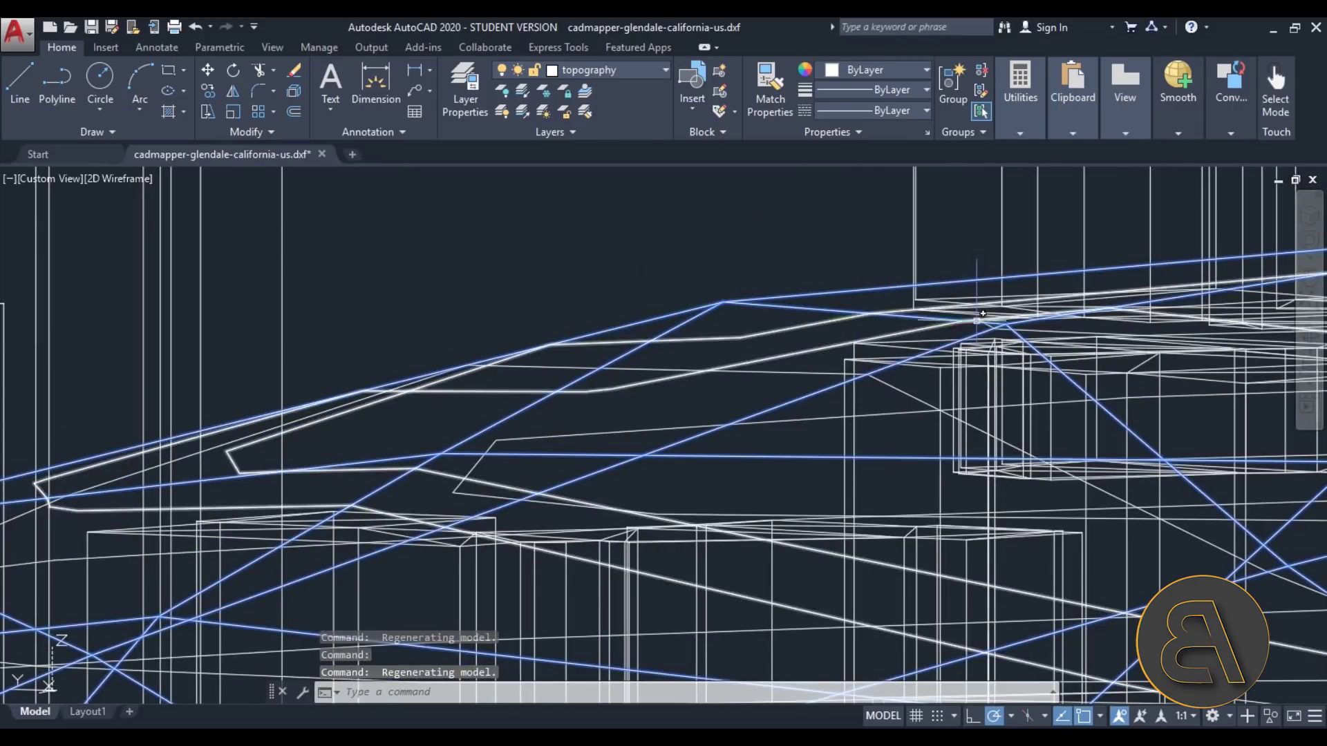
scroll(773, 293, "down", 5)
scroll(773, 293, "down", 5)
Step: Orbit the terrain to near-top and perspective angles, cancelling a stray selection window
middle_click_drag(403, 228, 580, 376, "shift")
left_click(808, 521)
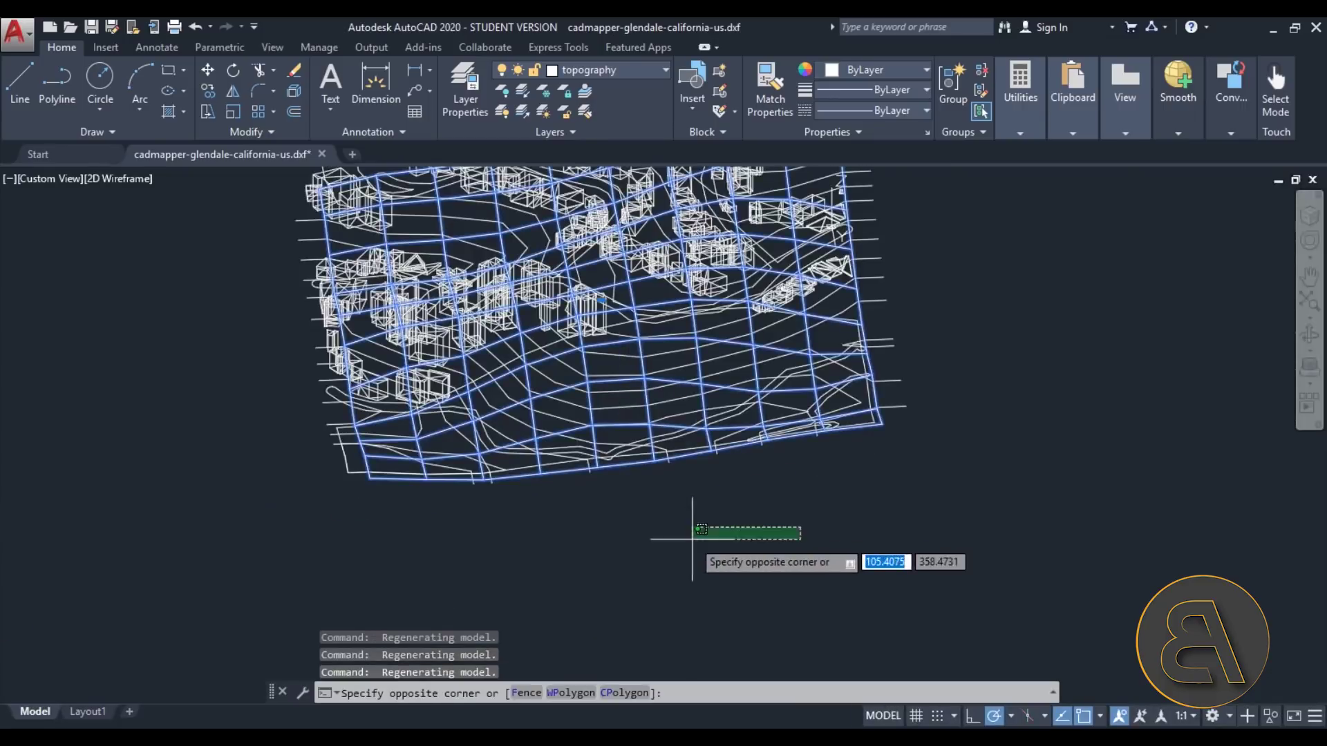
scroll(686, 548, "down", 5)
key("Escape")
key("Escape")
middle_click_drag(682, 542, 712, 496, "shift")
scroll(712, 496, "up", 5)
scroll(838, 538, "down", 3)
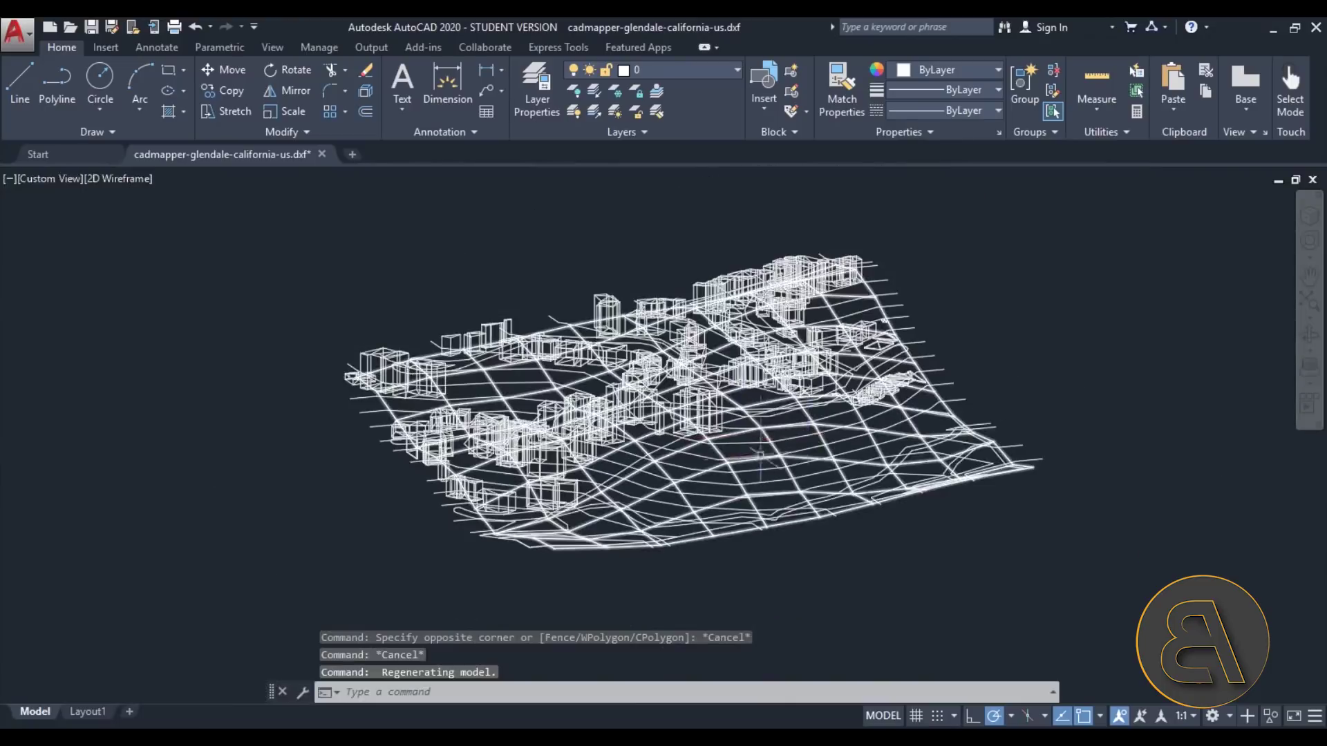
middle_click_drag(839, 538, 815, 552, "shift")
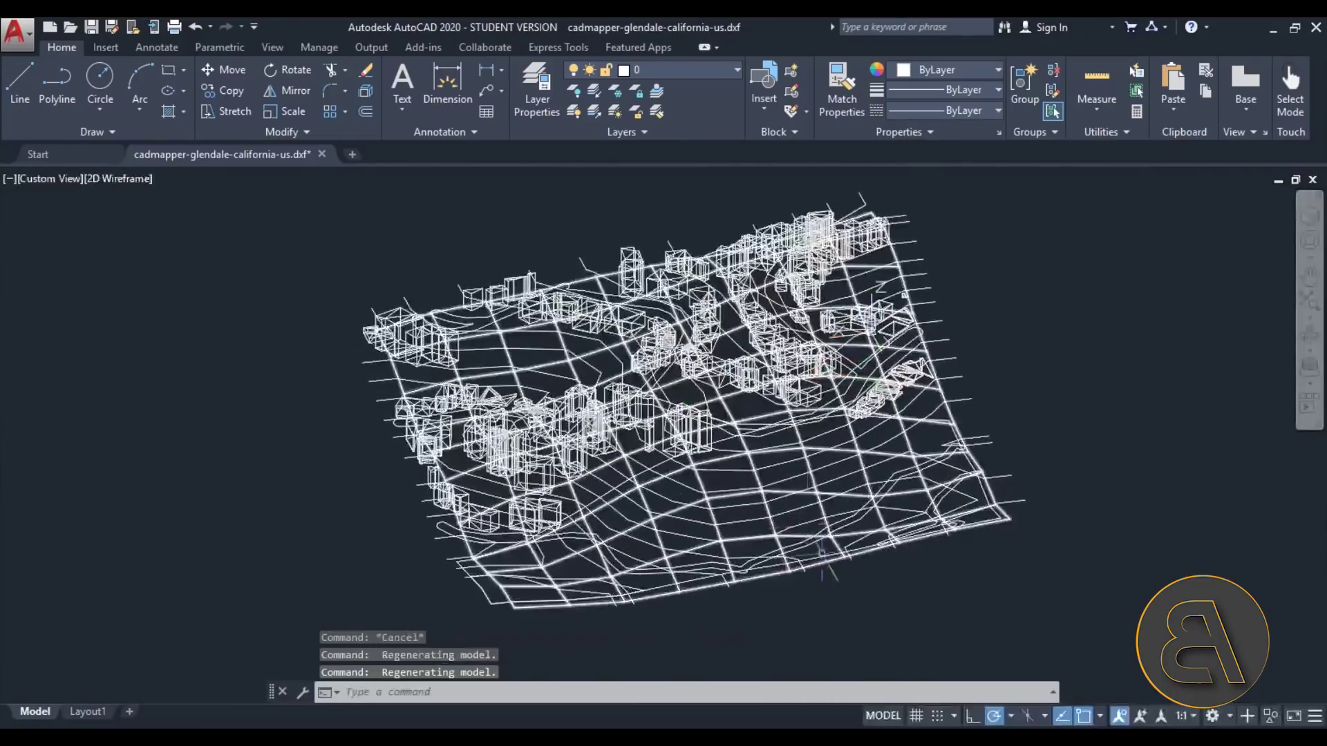
Step: Smooth the selected topography mesh one level with MESHSMOOTHMORE, check it, and deselect
left_click(732, 457)
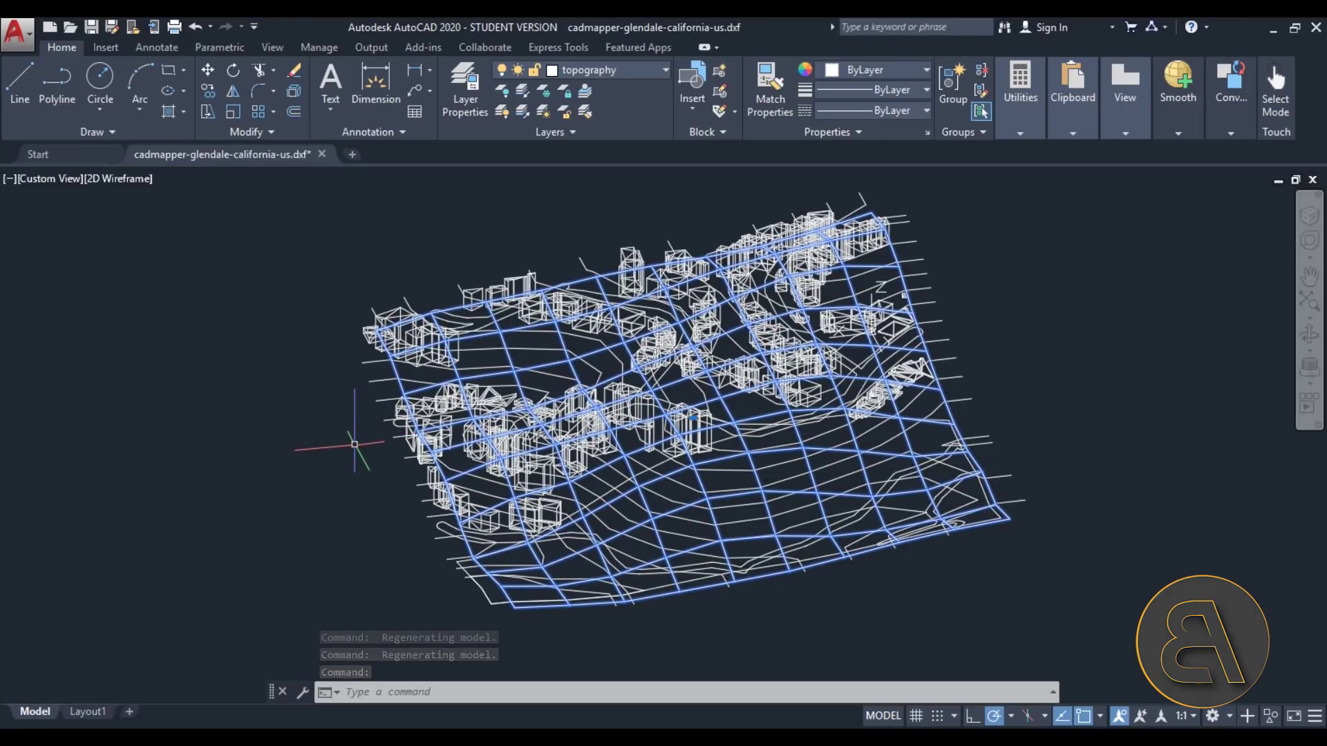
type("s")
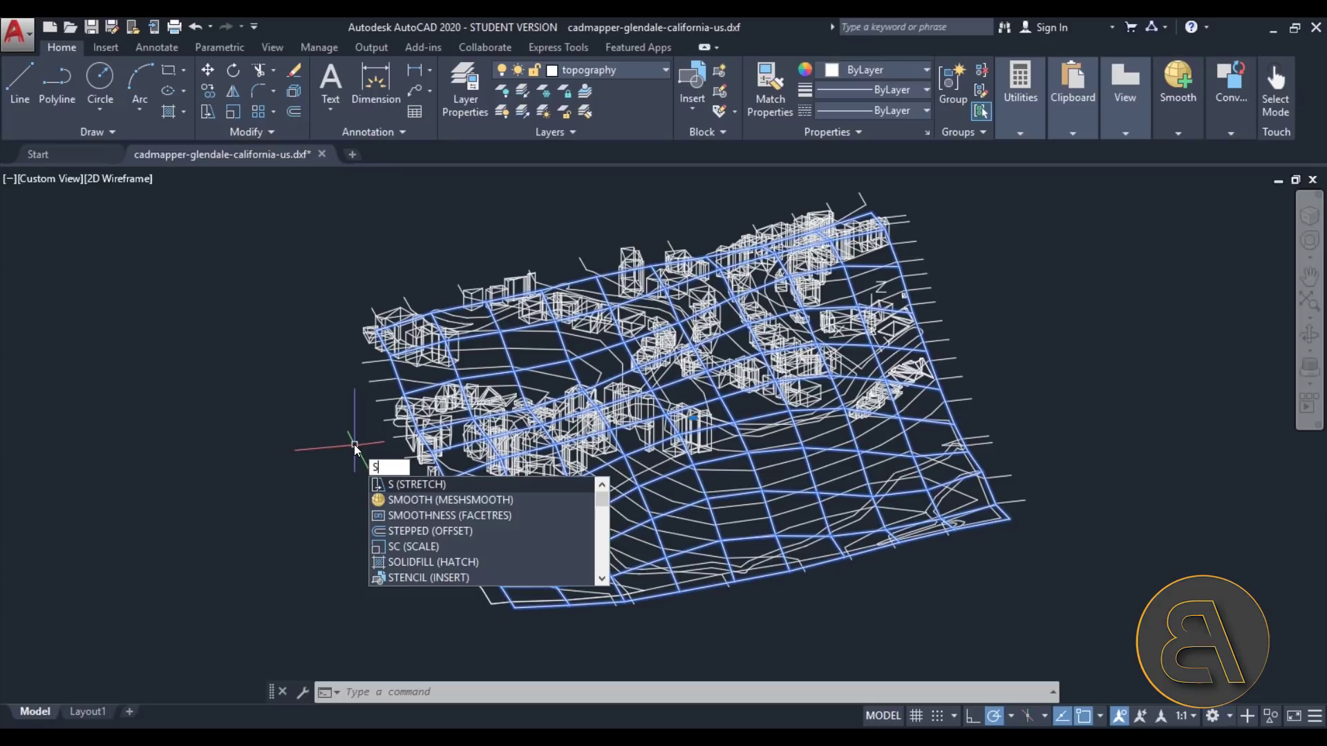
key("BackSpace")
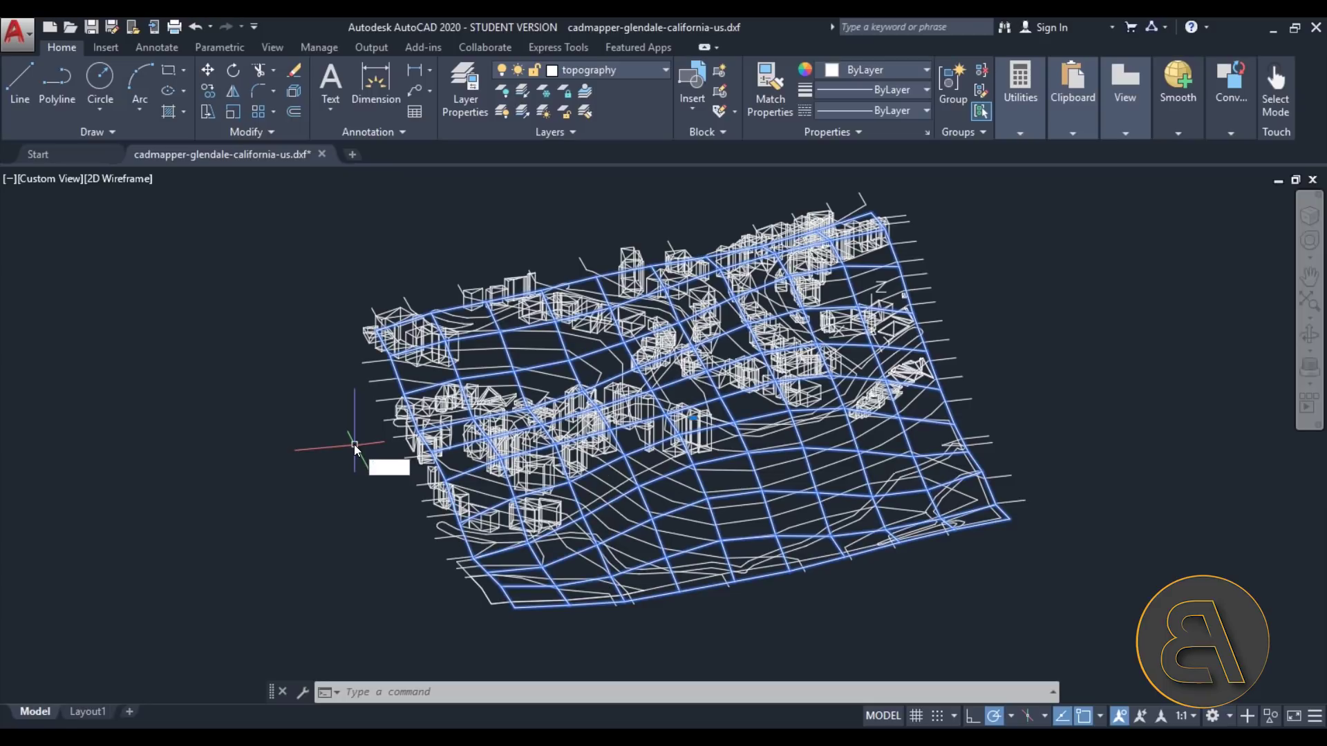
type("mo")
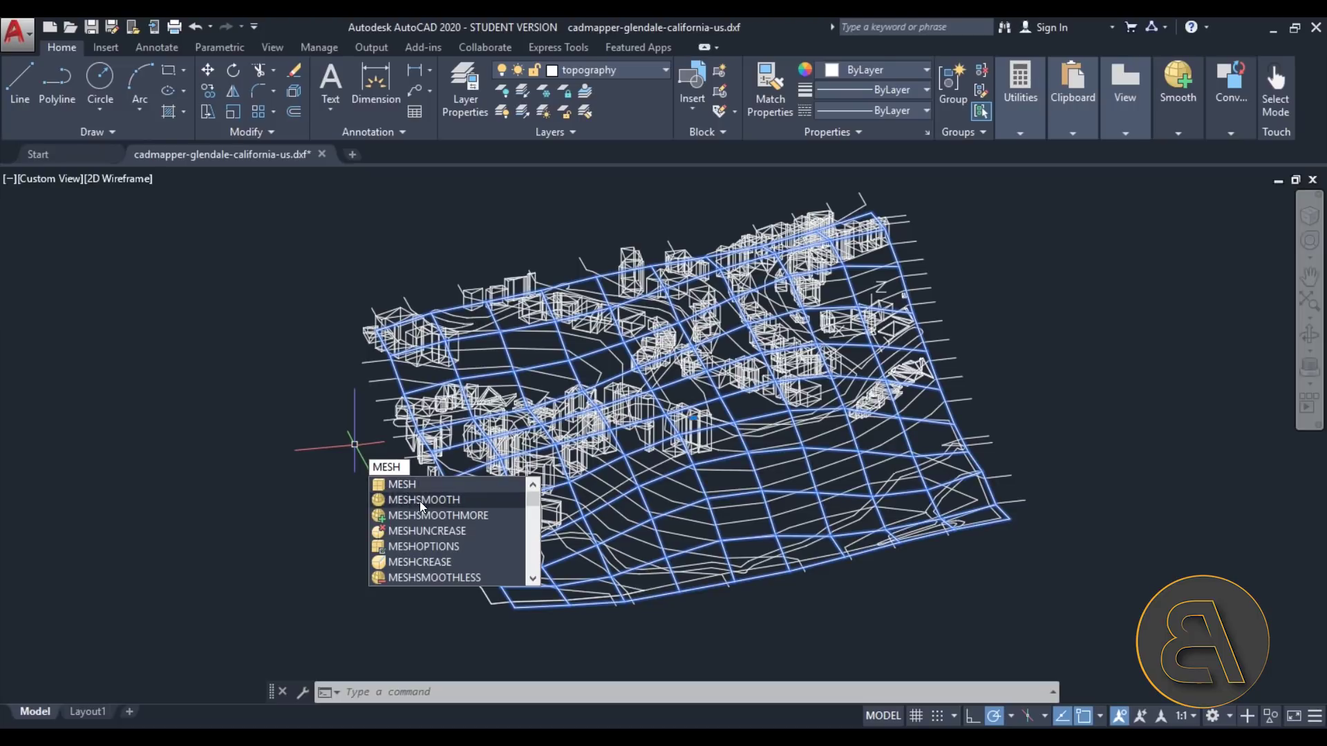
left_click(423, 515)
scroll(794, 496, "up", 5)
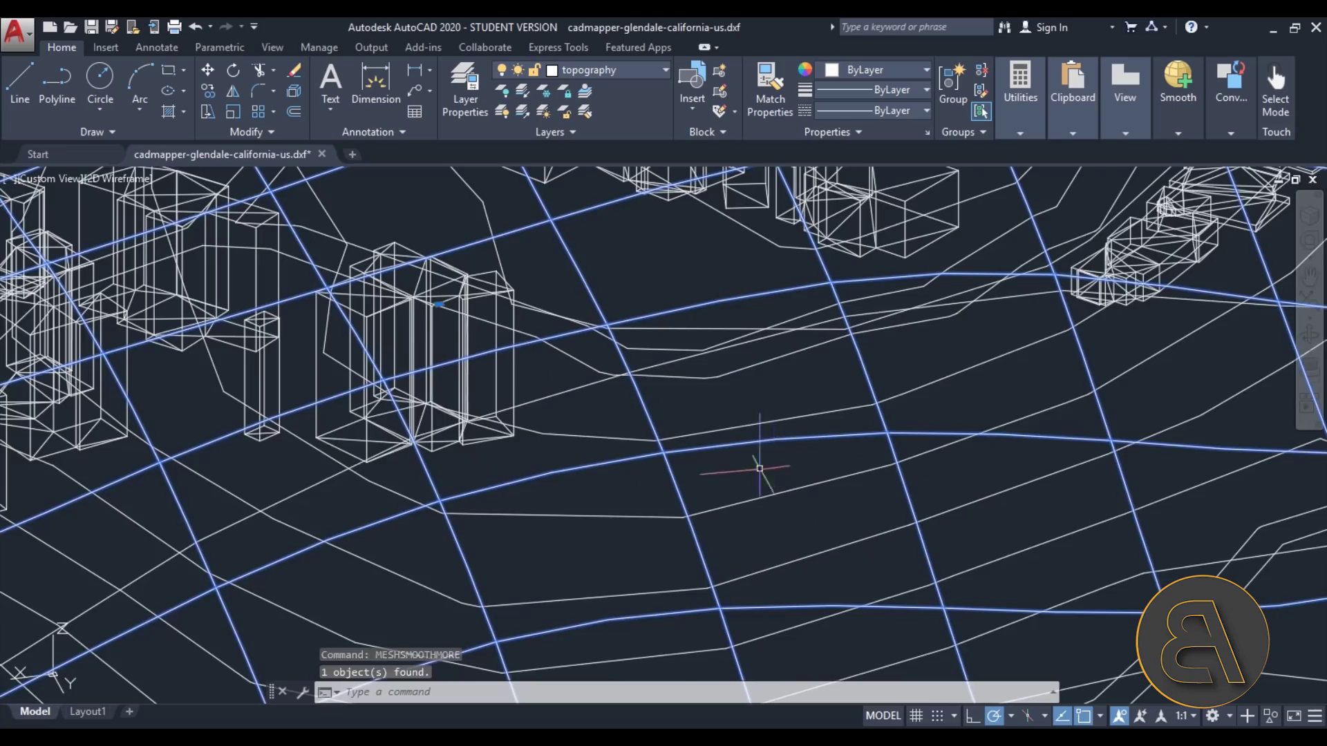
scroll(761, 459, "down", 1)
middle_click_drag(719, 450, 734, 489, "shift")
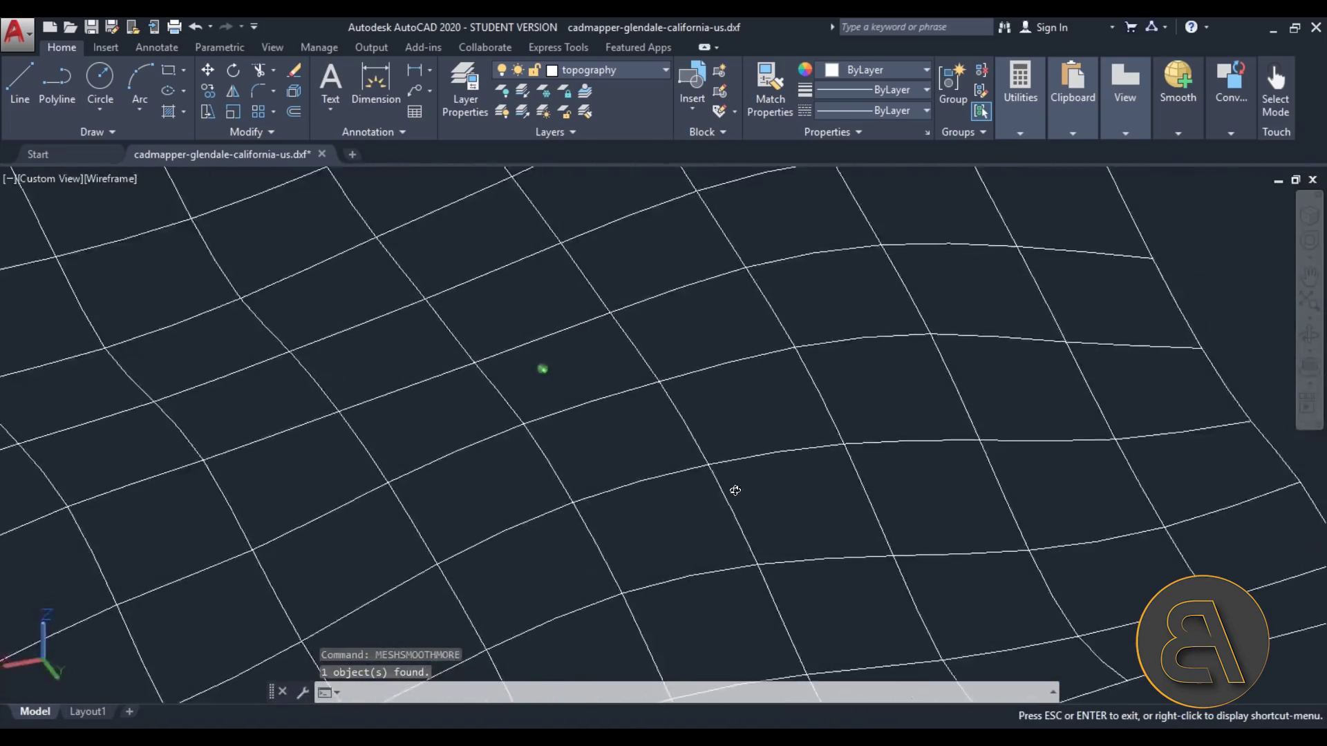
key("Escape")
scroll(675, 474, "down", 5)
scroll(570, 421, "up", 2)
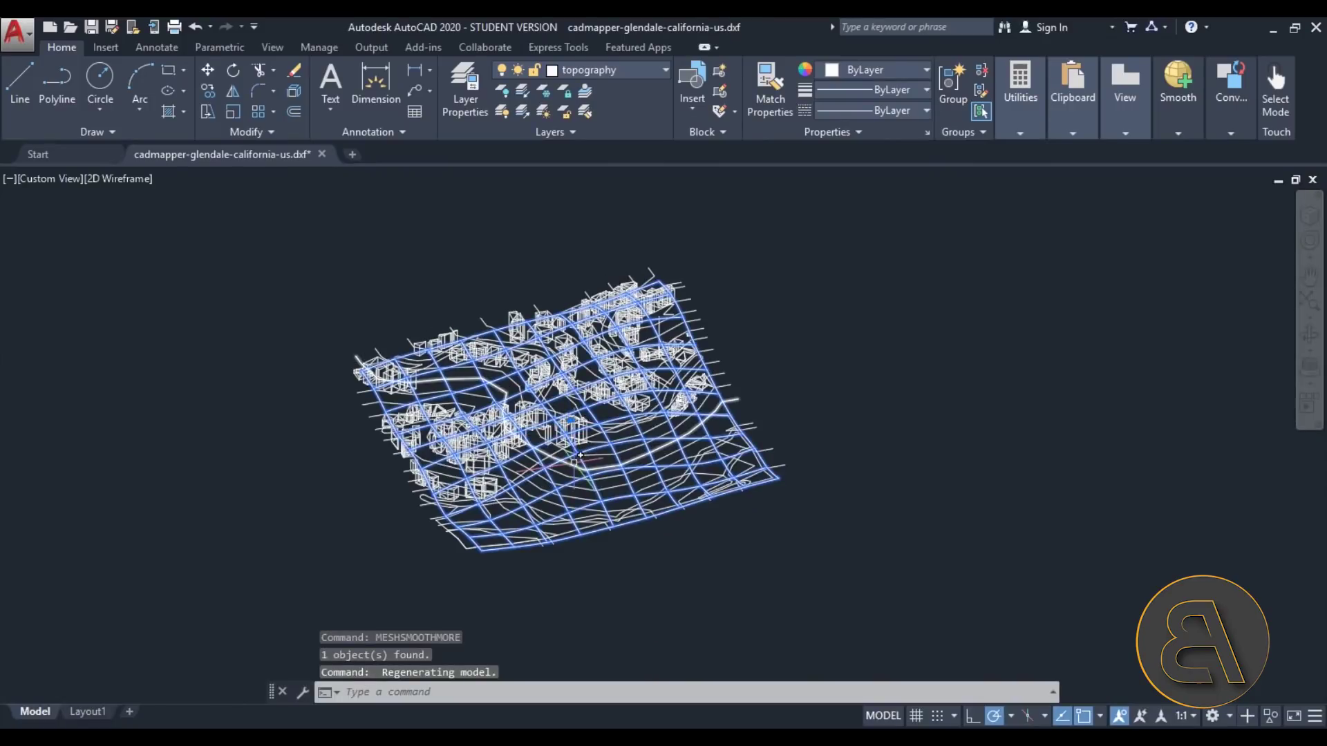
key("Escape")
key("Escape")
key("Escape")
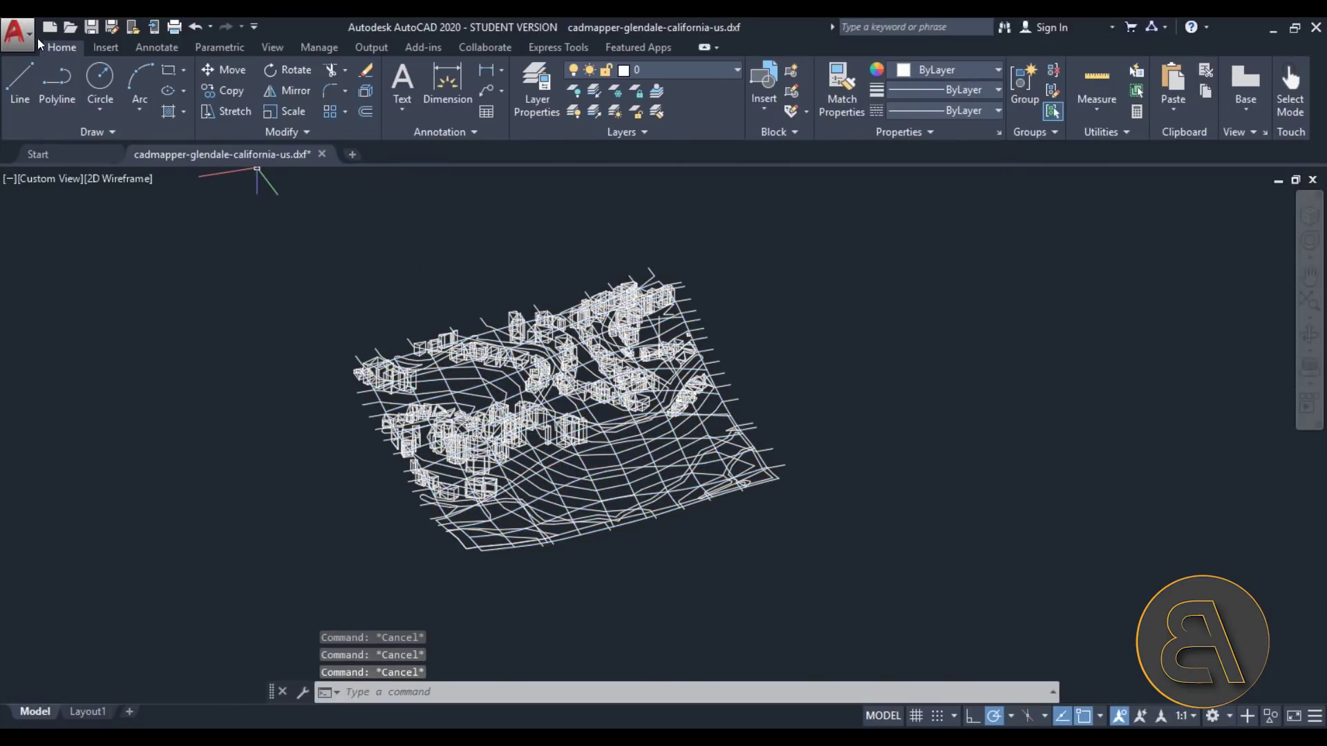
Step: Save the drawing to the Desktop as 'cadmapper - LA' in AutoCAD 2018 DWG format
left_click(17, 32)
mouse_move(64, 238)
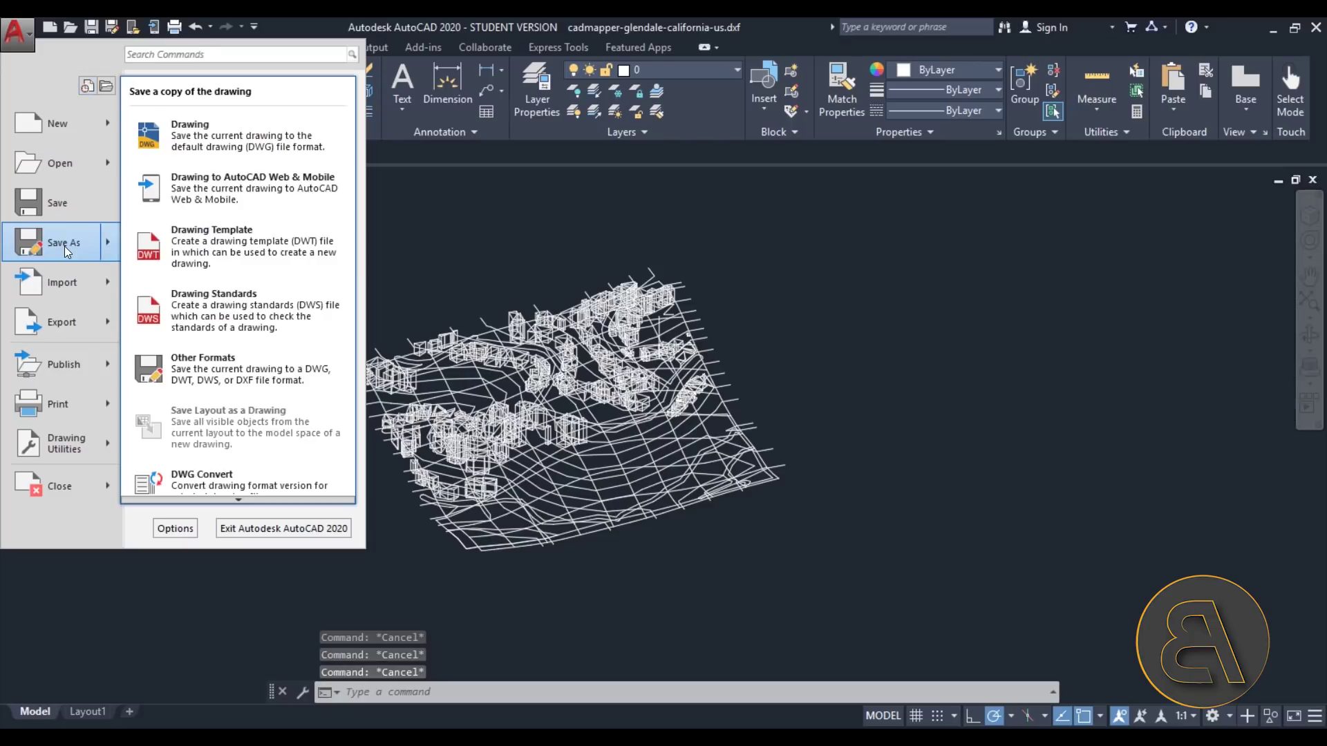
left_click(206, 152)
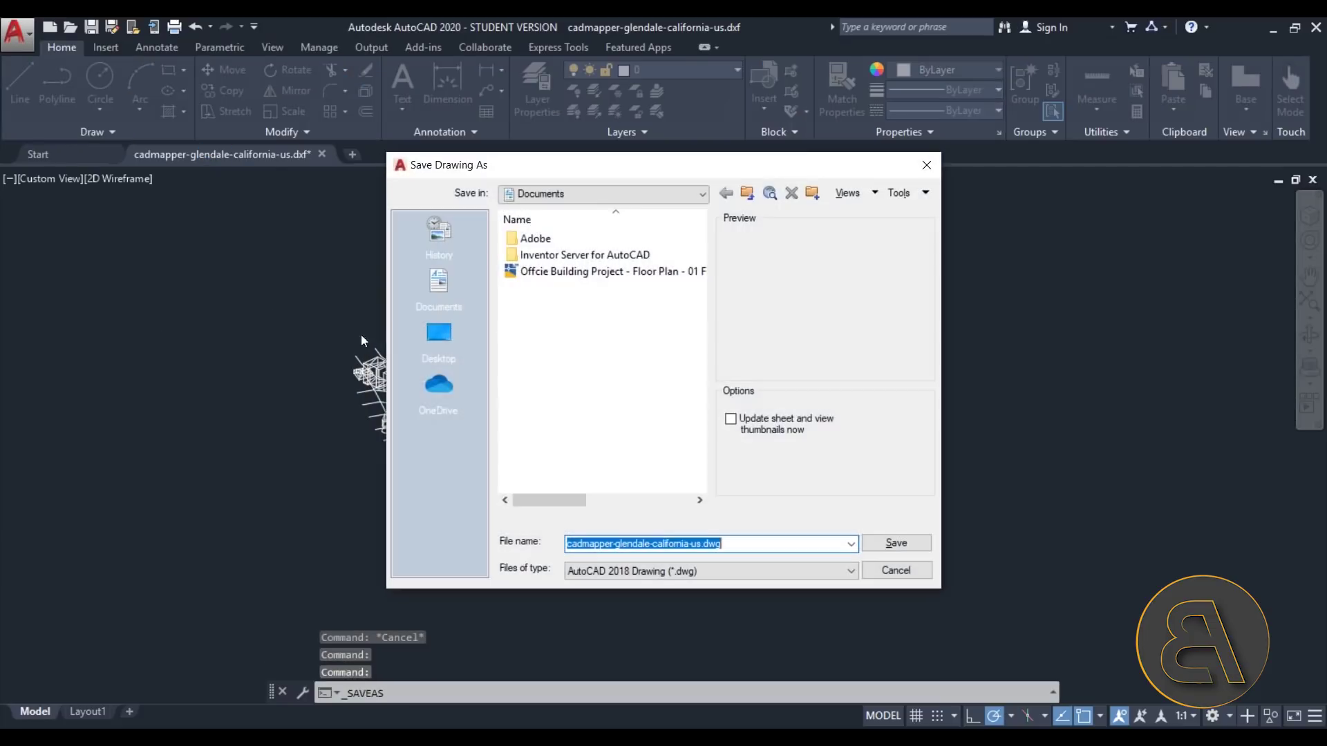
left_click(438, 334)
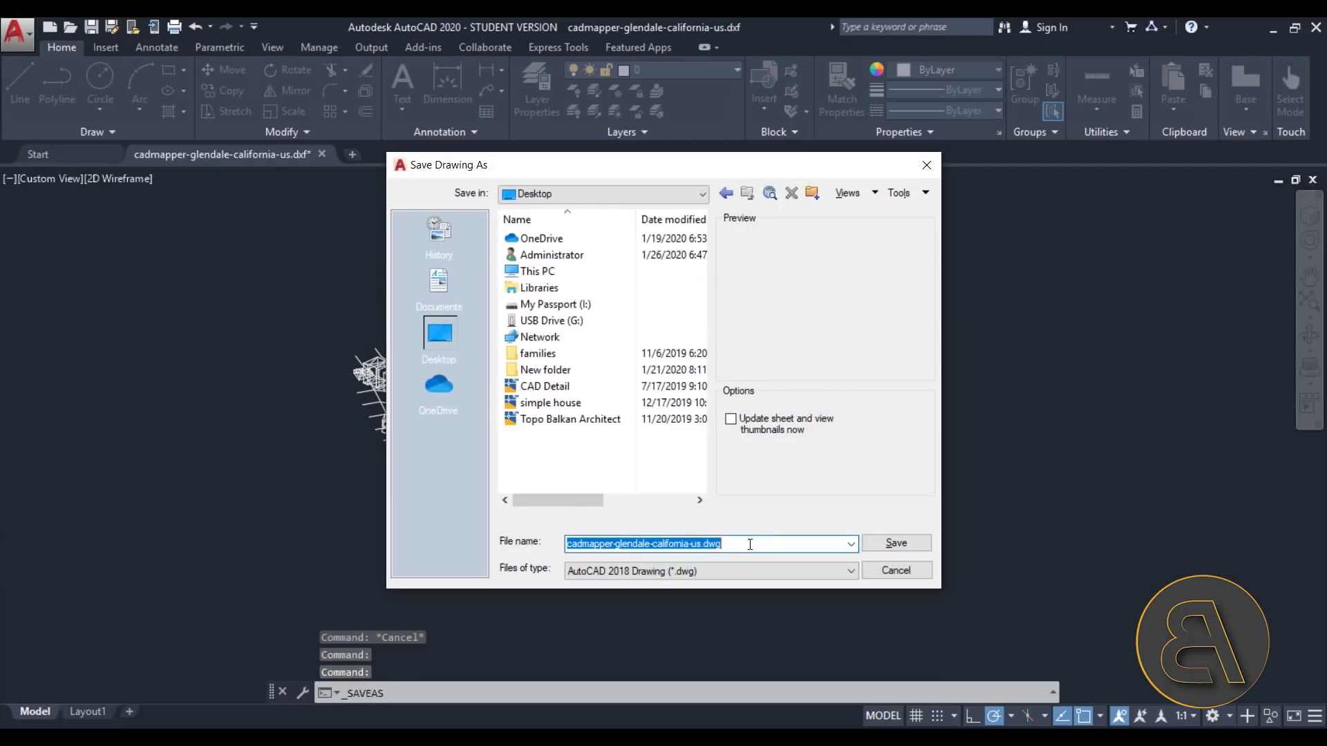
left_click_drag(771, 548, 613, 550)
key("BackSpace")
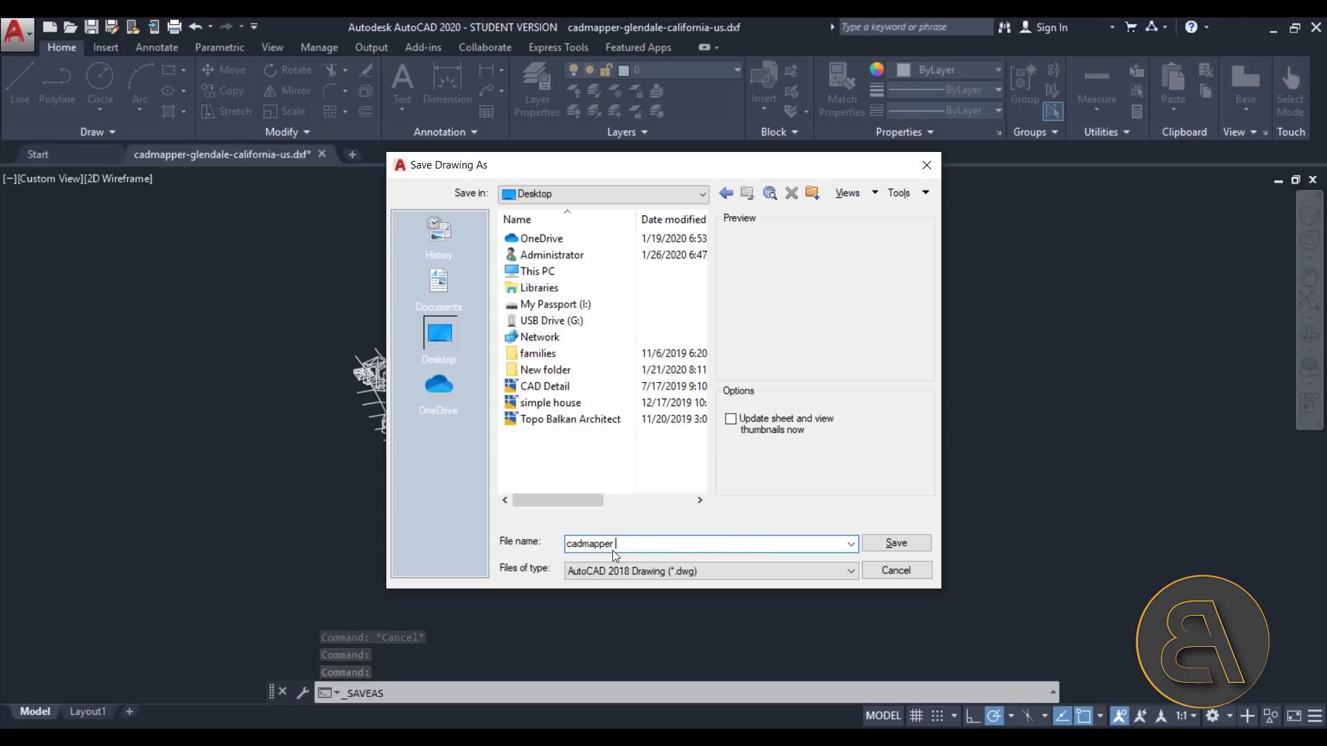
type("- LA")
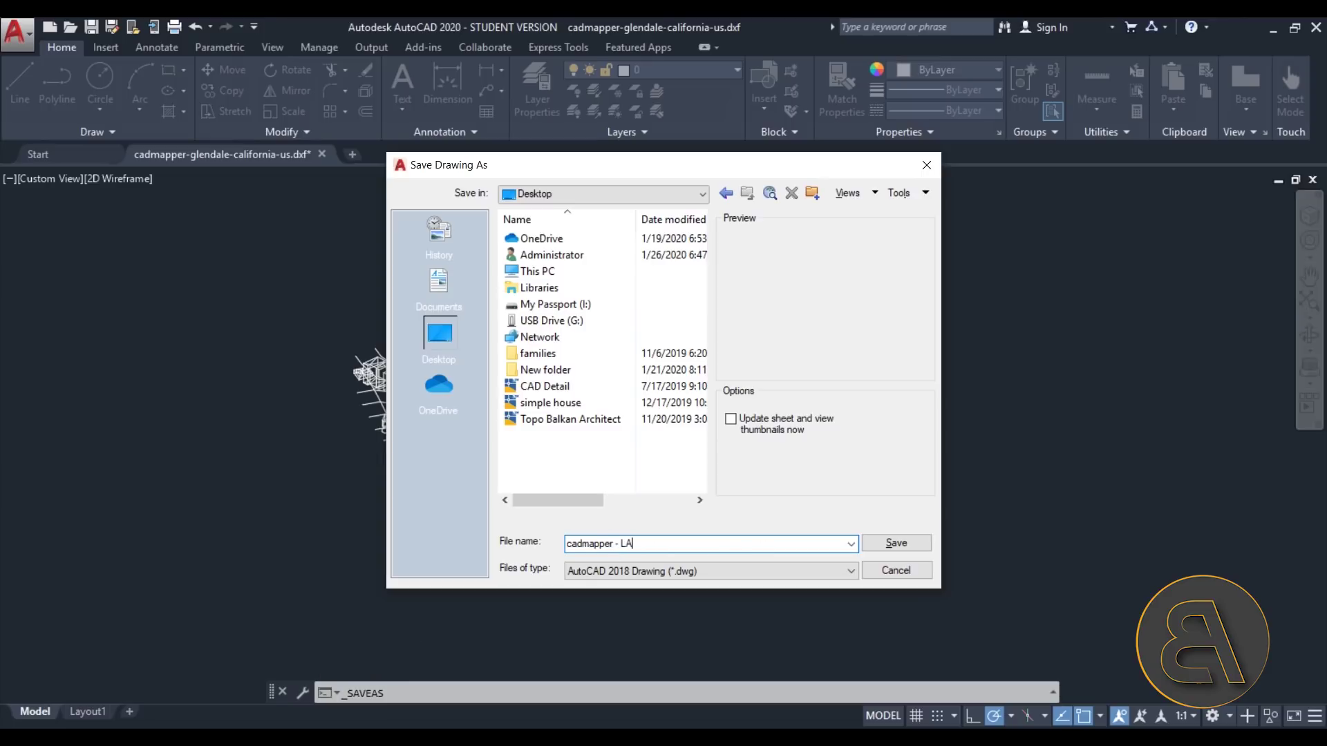
left_click(661, 572)
left_click(656, 585)
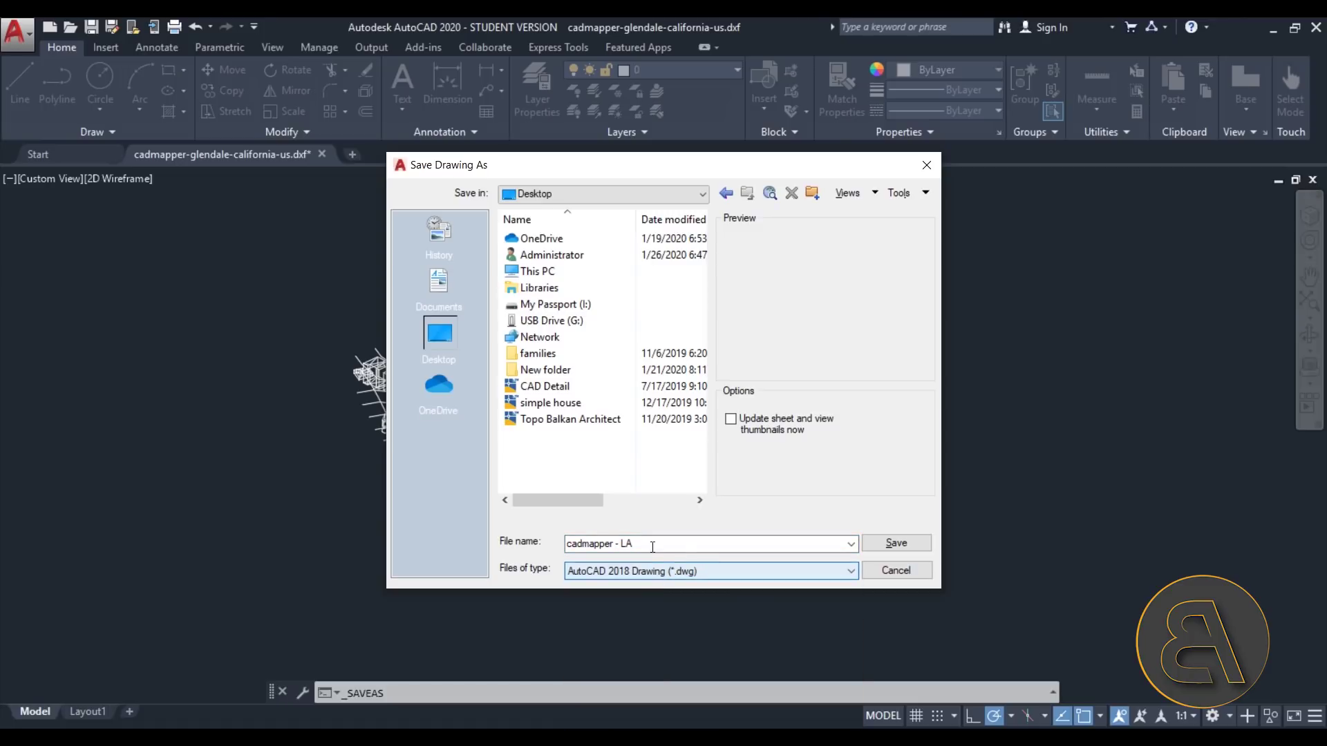
left_click(889, 544)
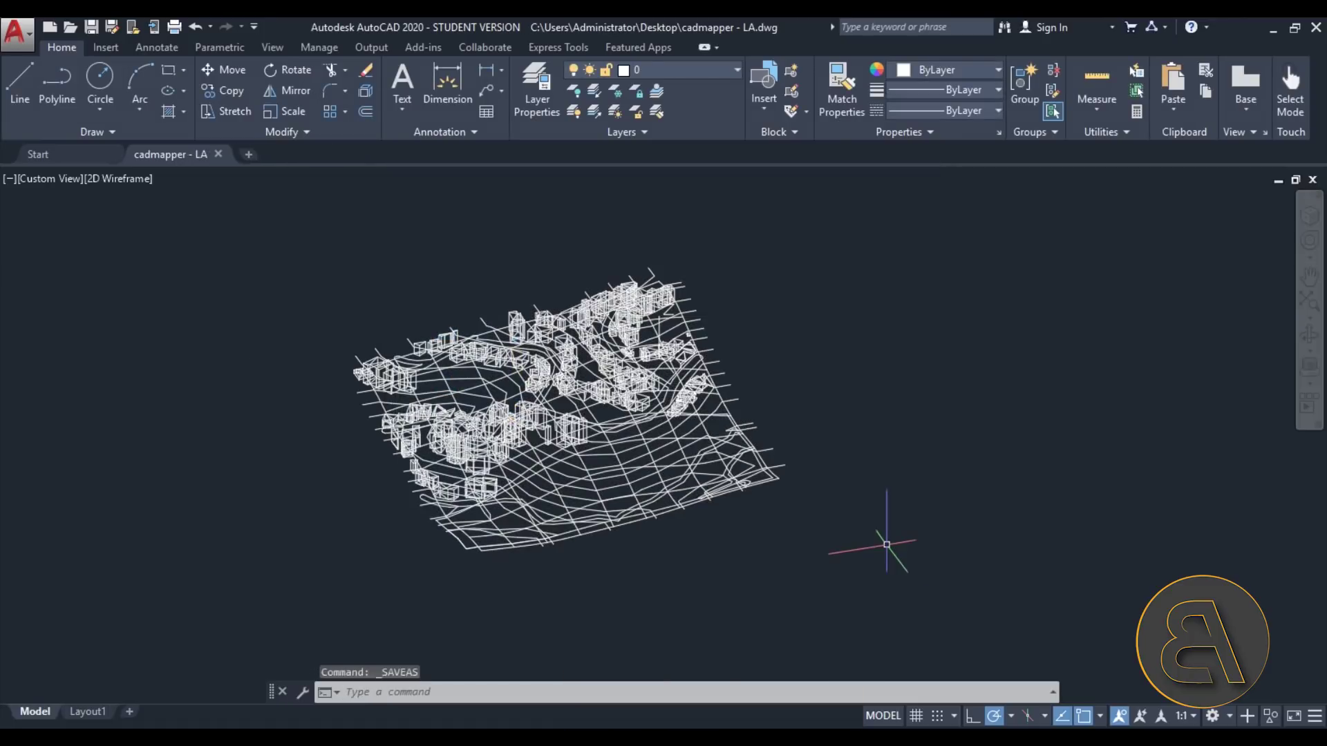
Step: Create a new Revit project, Project1, from the Architectural Template
left_click(467, 722)
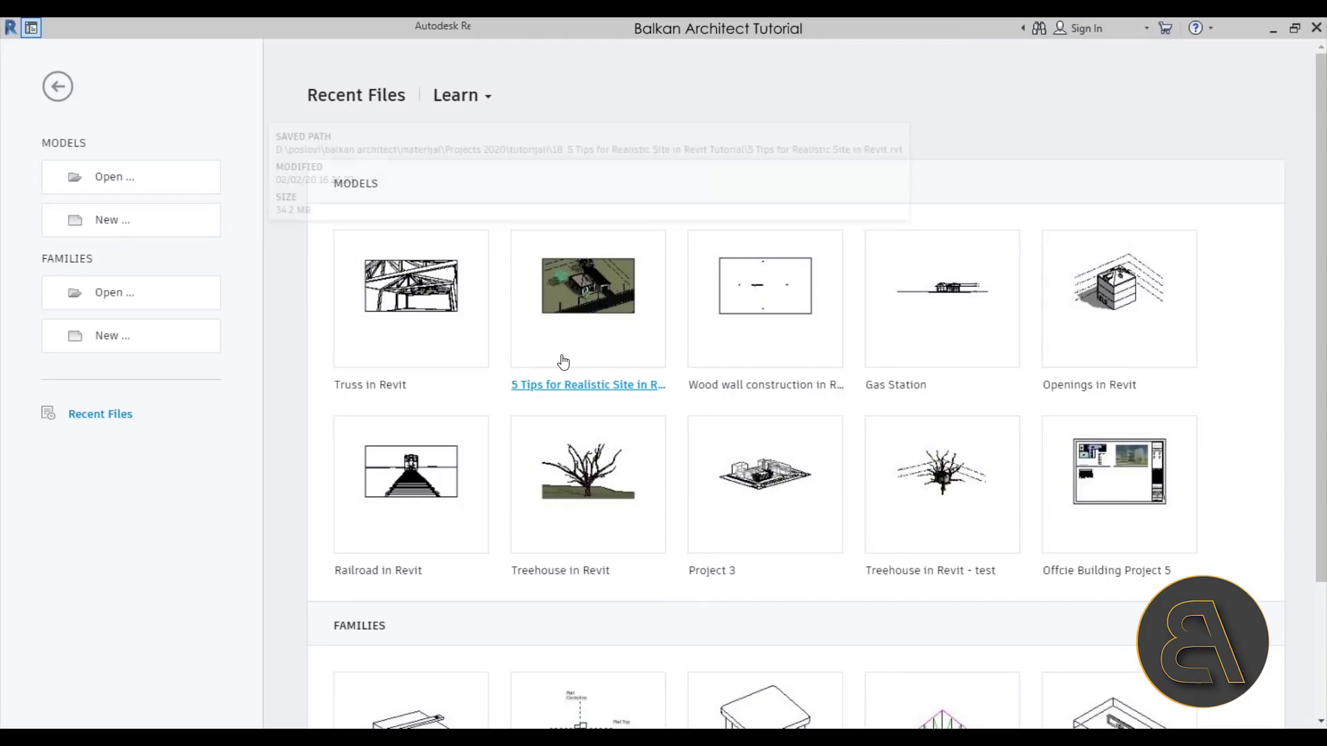
left_click(111, 237)
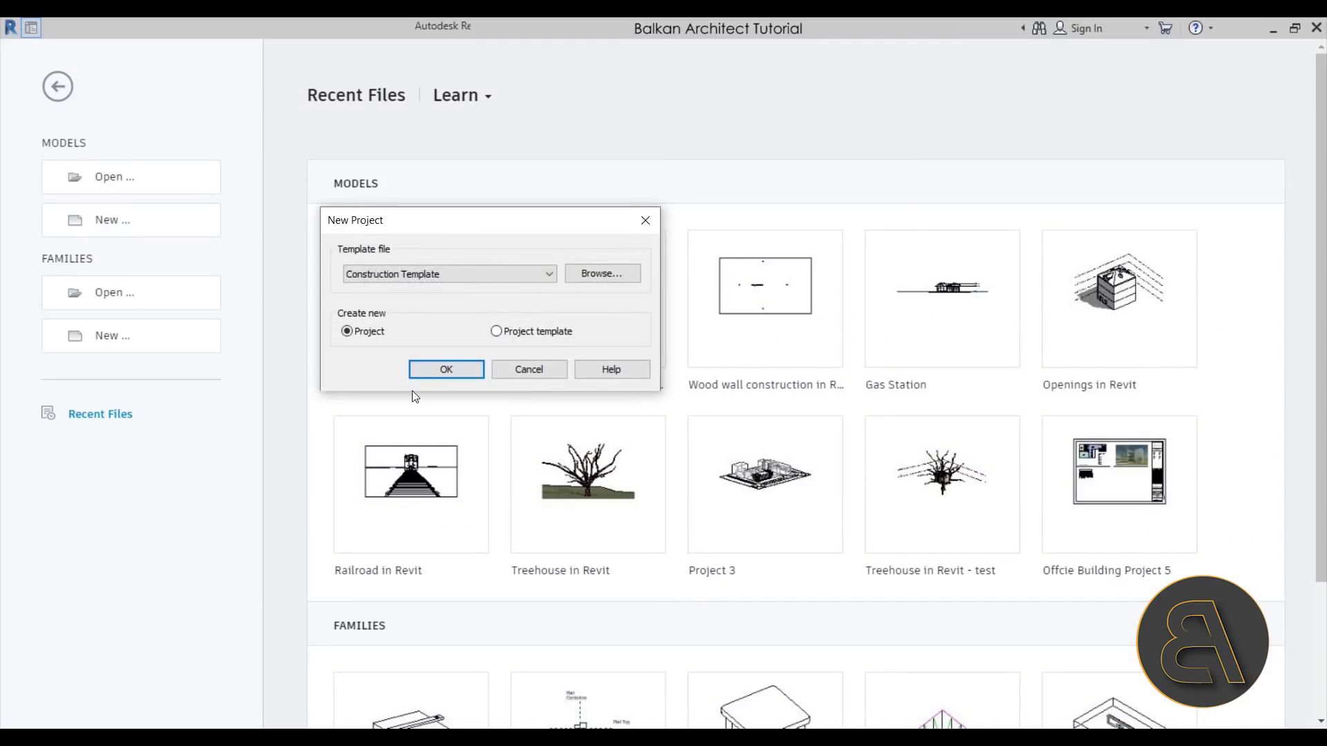
left_click(417, 273)
left_click(387, 309)
left_click(442, 369)
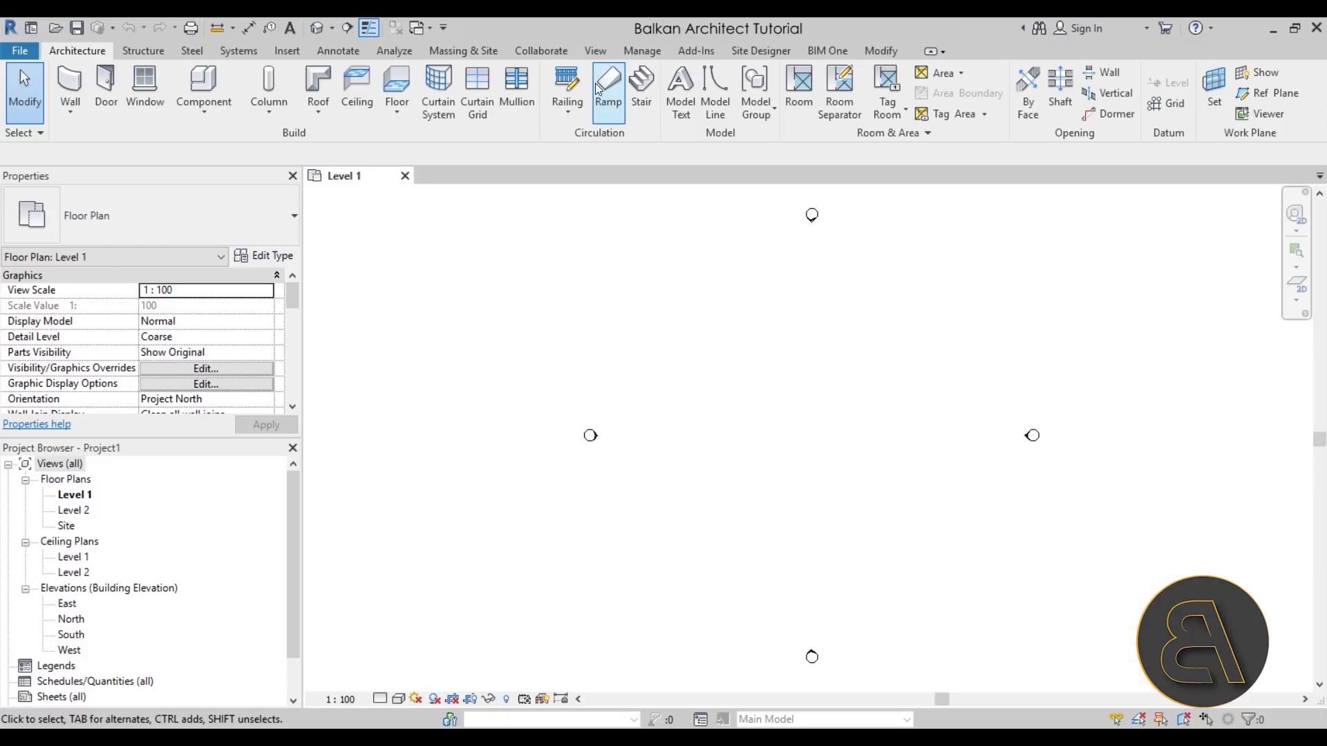
left_click(285, 54)
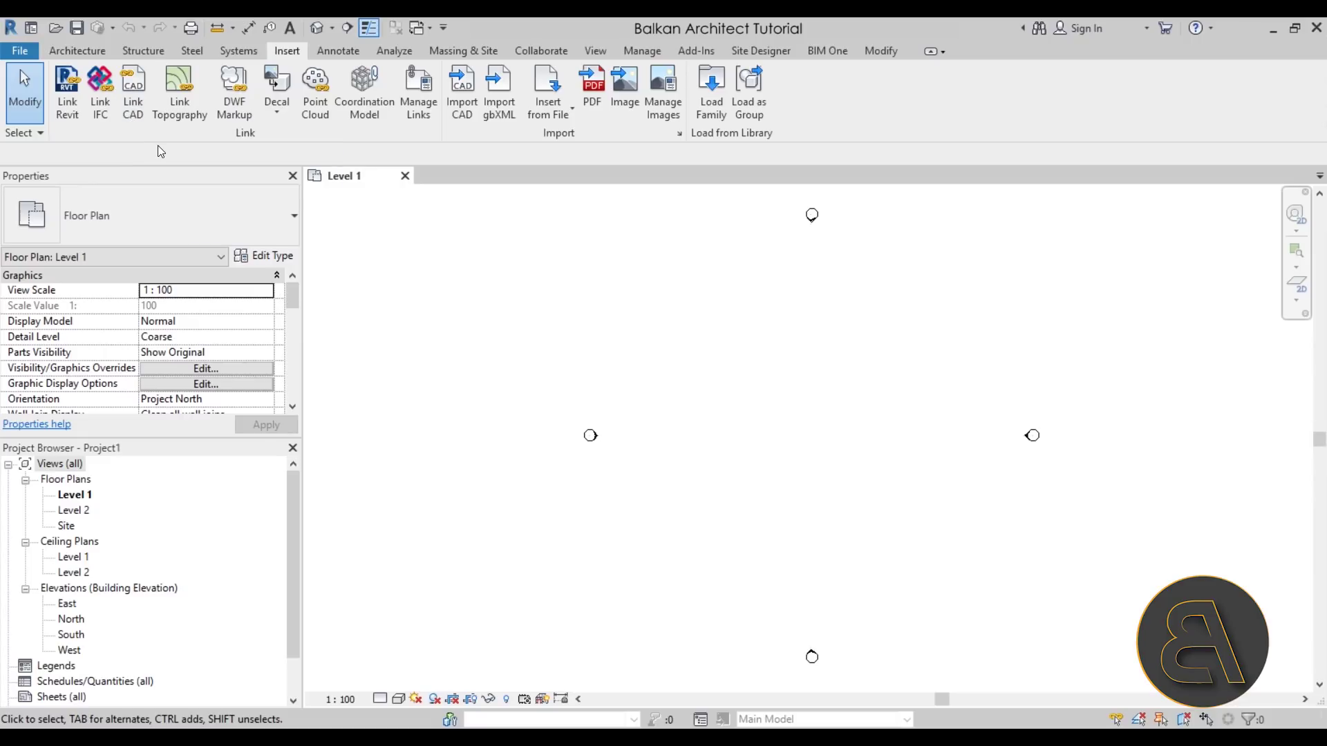
left_click(462, 96)
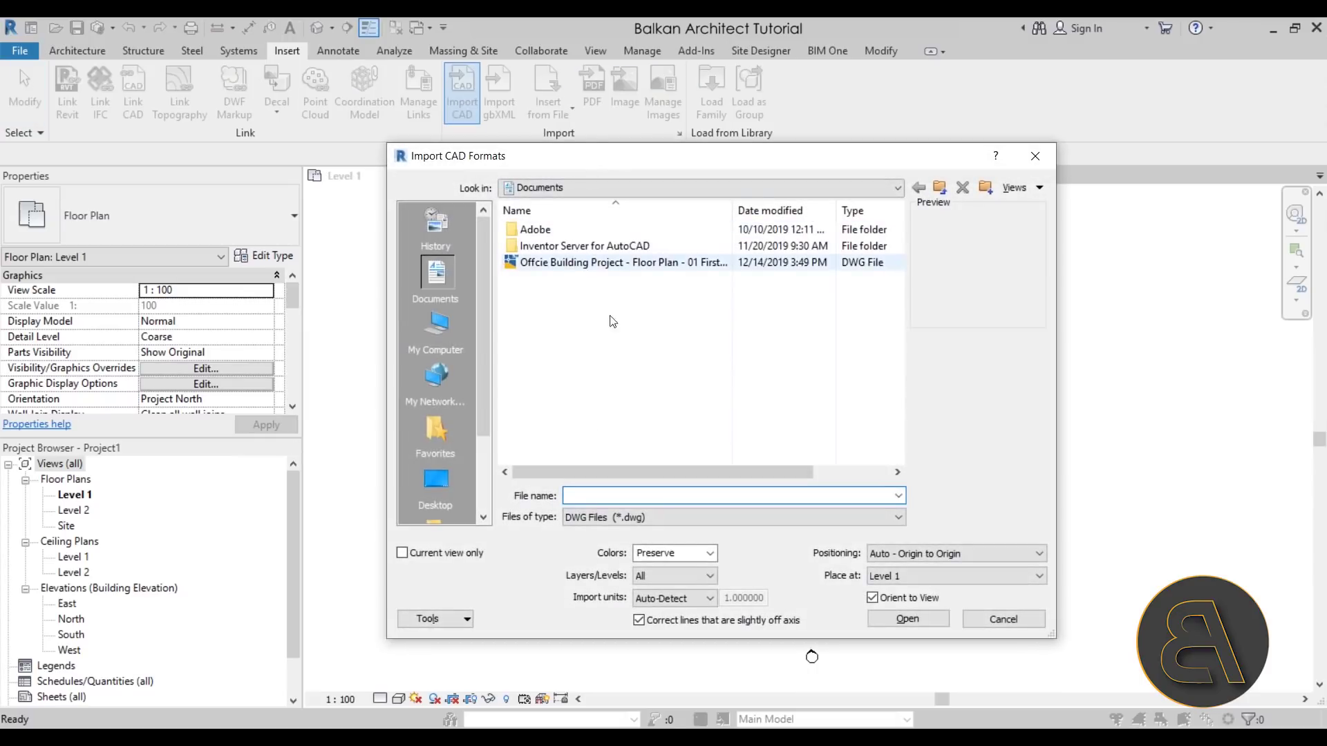
left_click(445, 482)
left_click(556, 394)
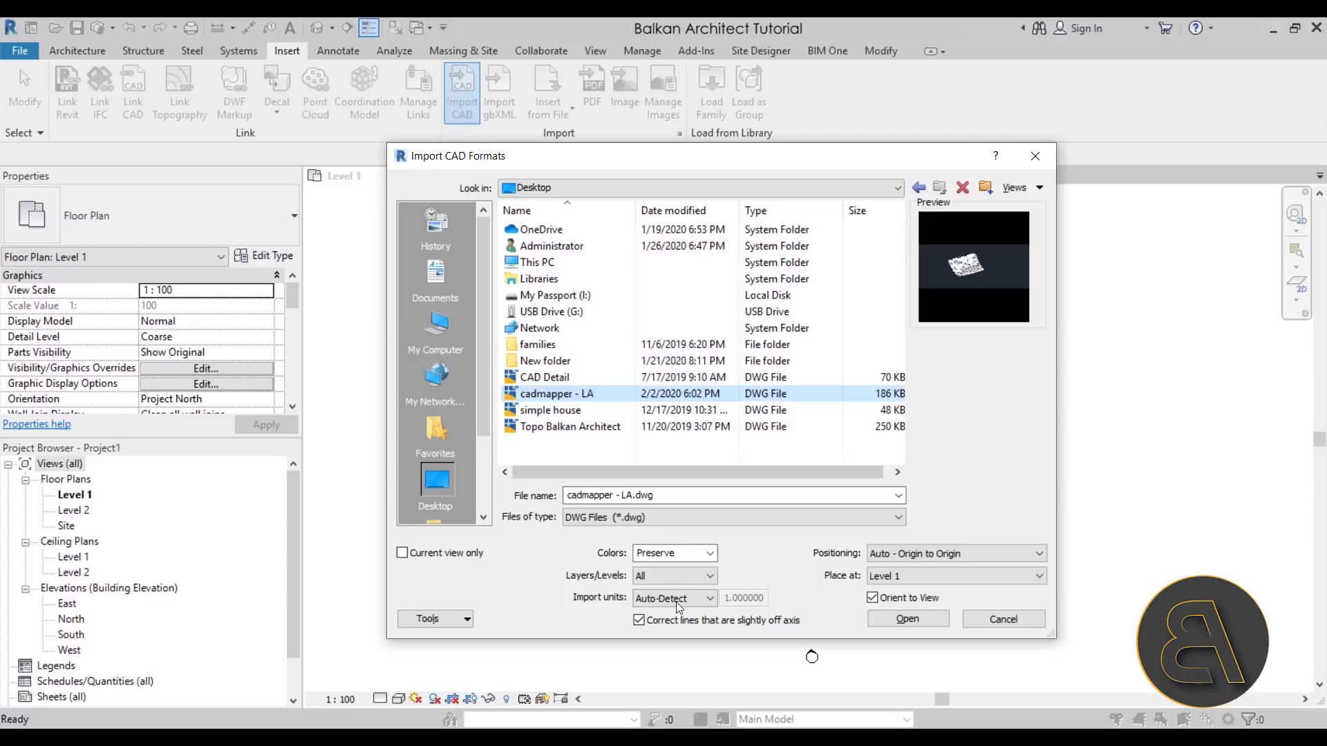
left_click(907, 619)
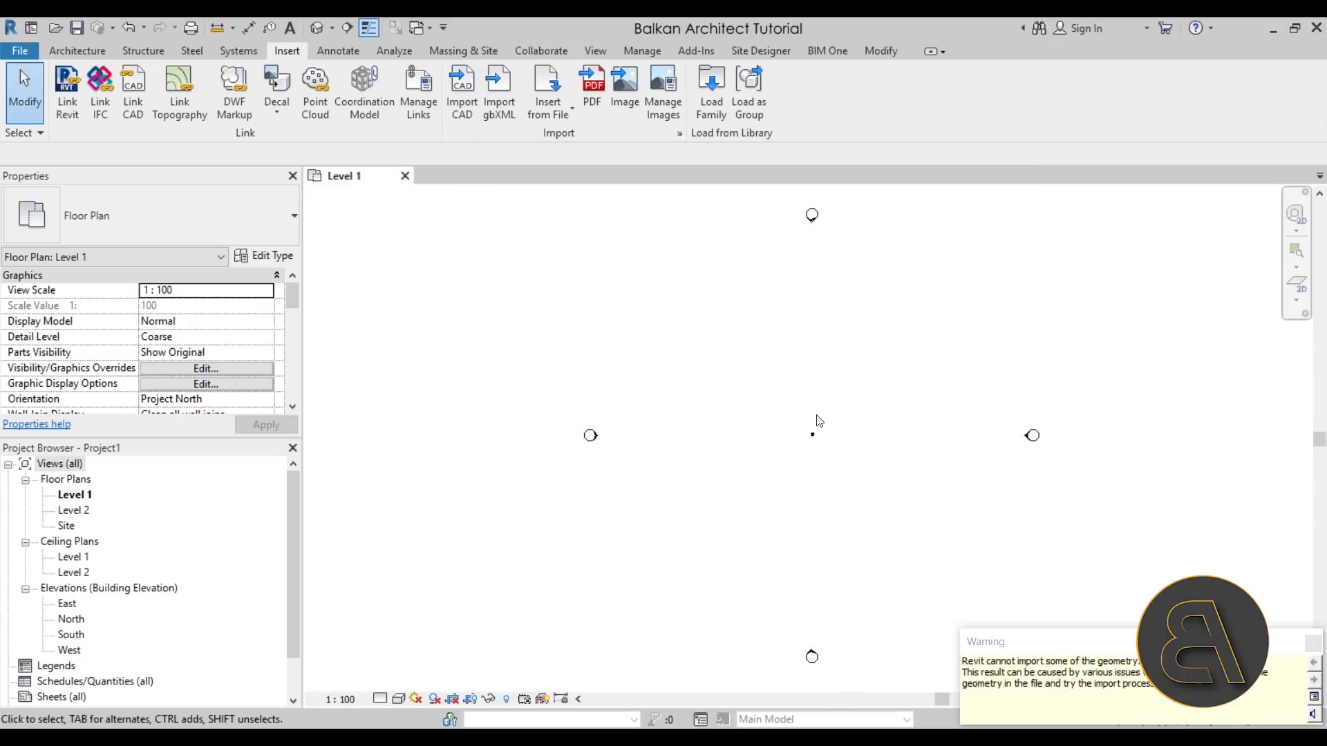
scroll(819, 421, "up", 10)
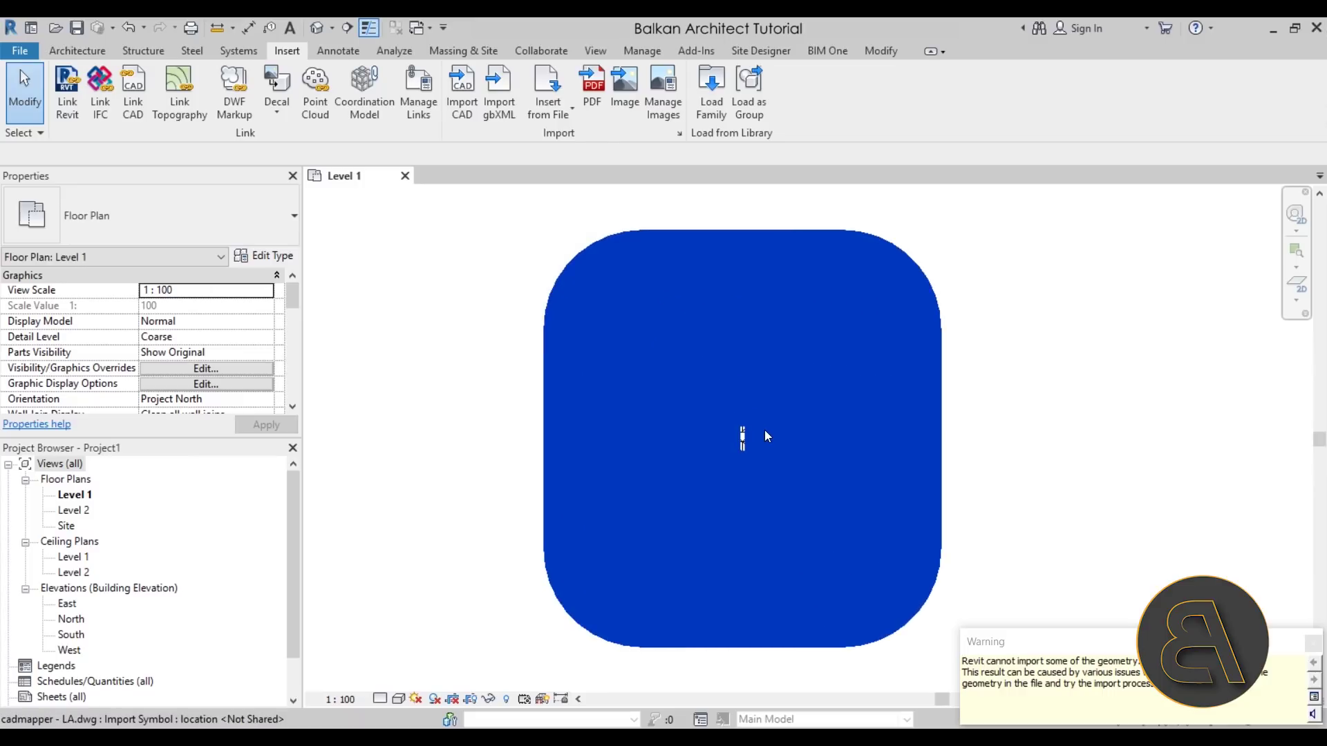
left_click(824, 433)
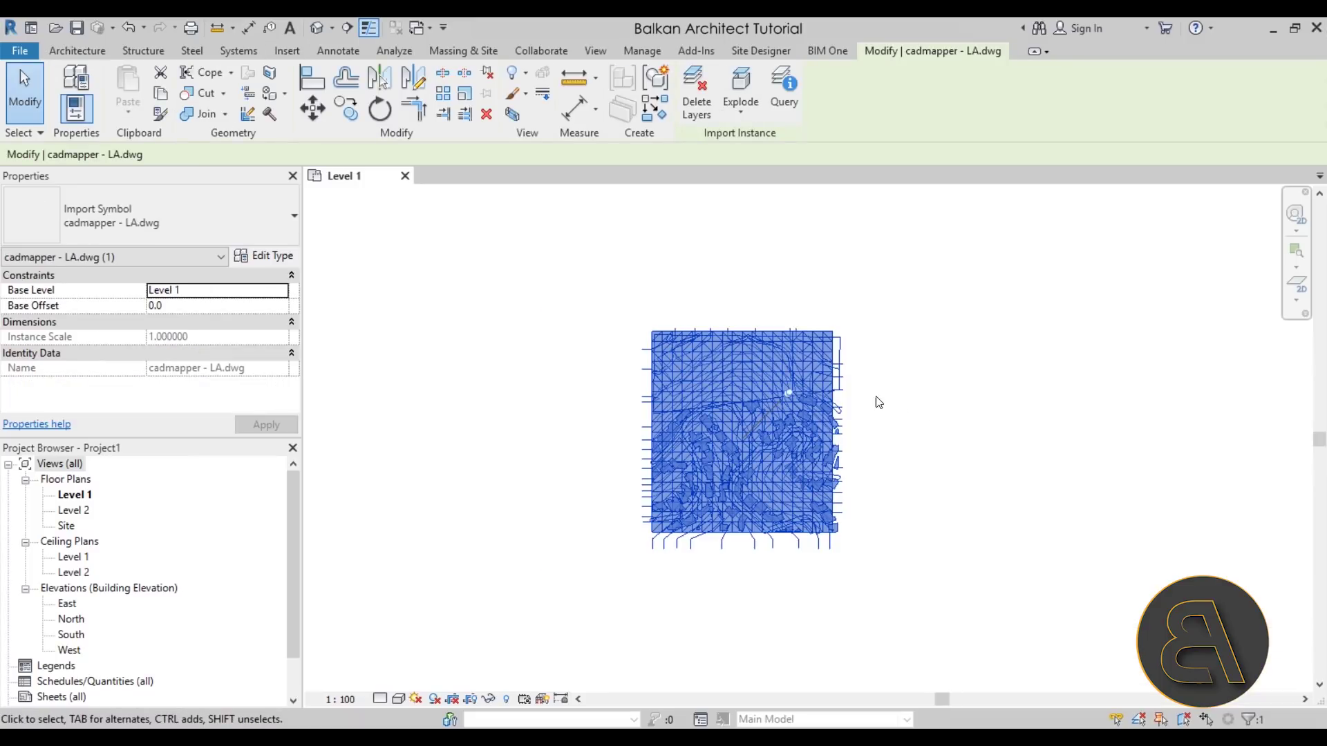
key("Delete")
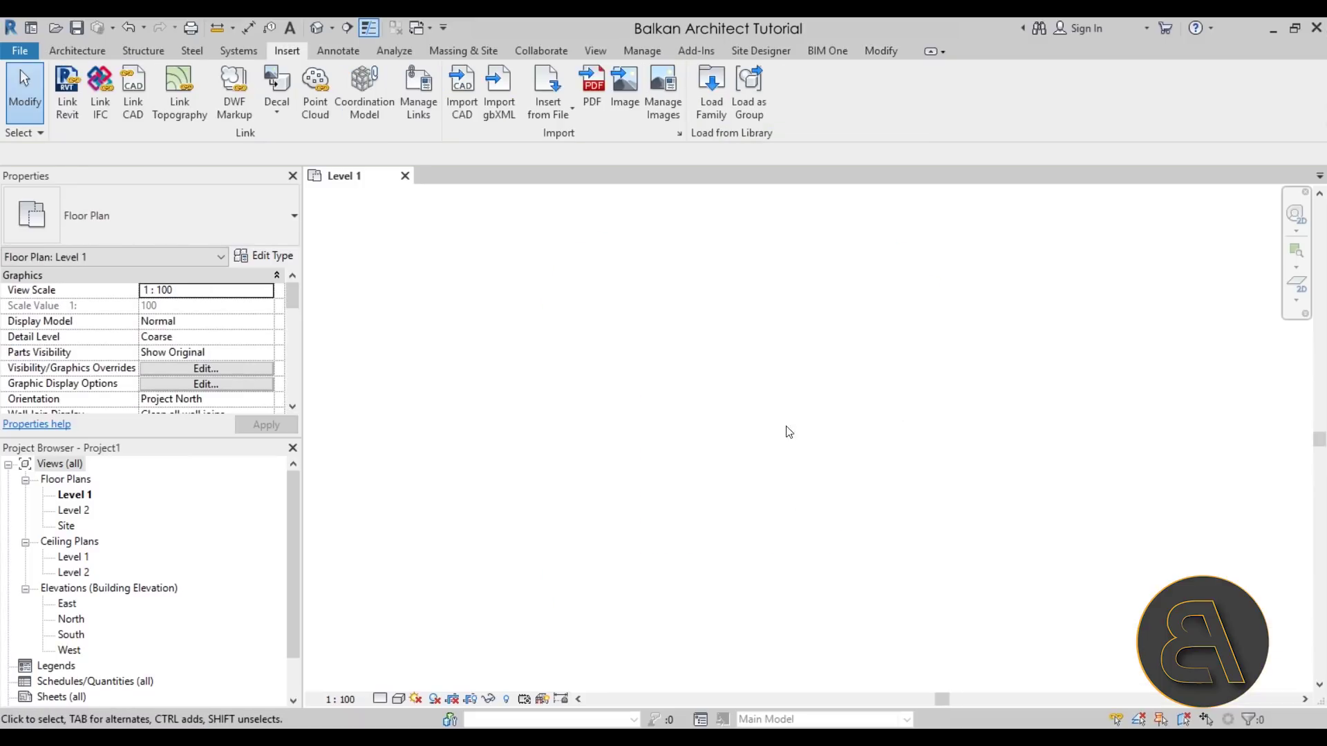
scroll(712, 475, "down", 6)
Step: Back in AutoCAD, orbit the map, then restore a flat top view with nothing selected
middle_click_drag(673, 401, 659, 403)
left_click(791, 667)
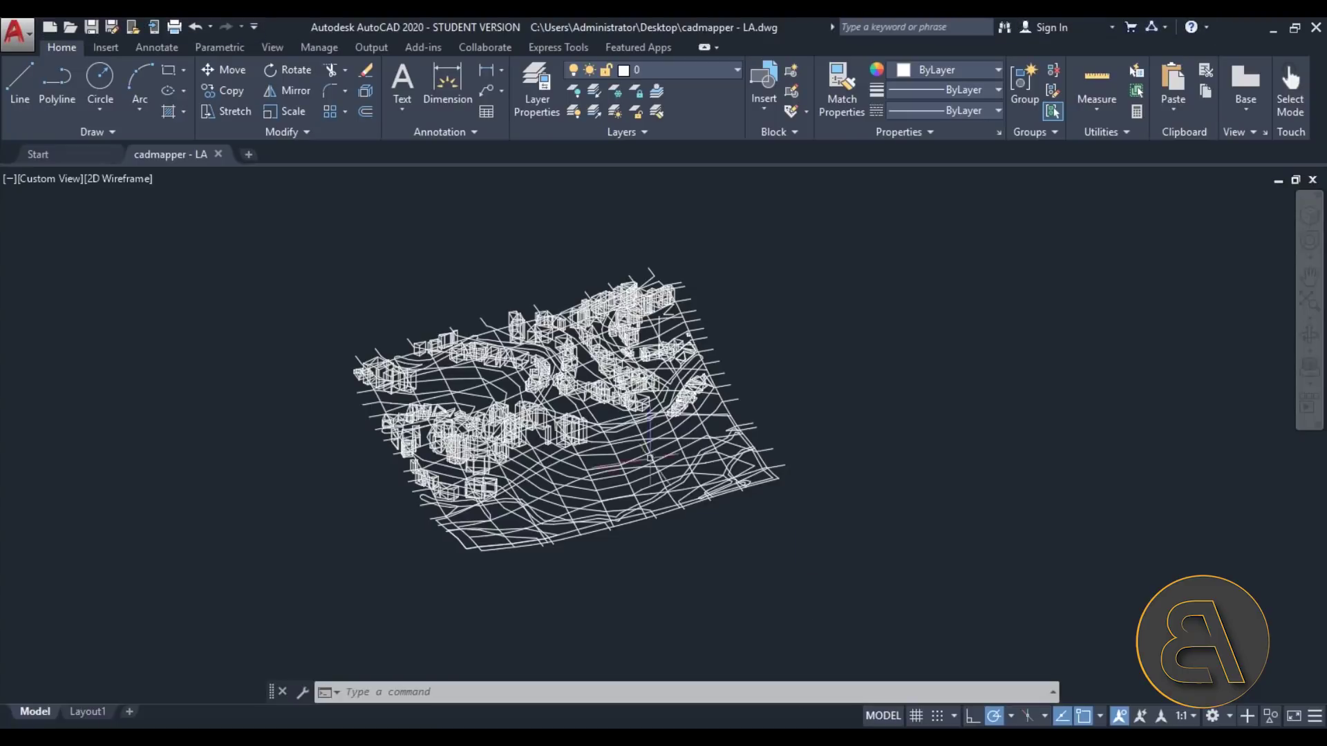
scroll(437, 331, "up", 5)
scroll(437, 330, "down", 2)
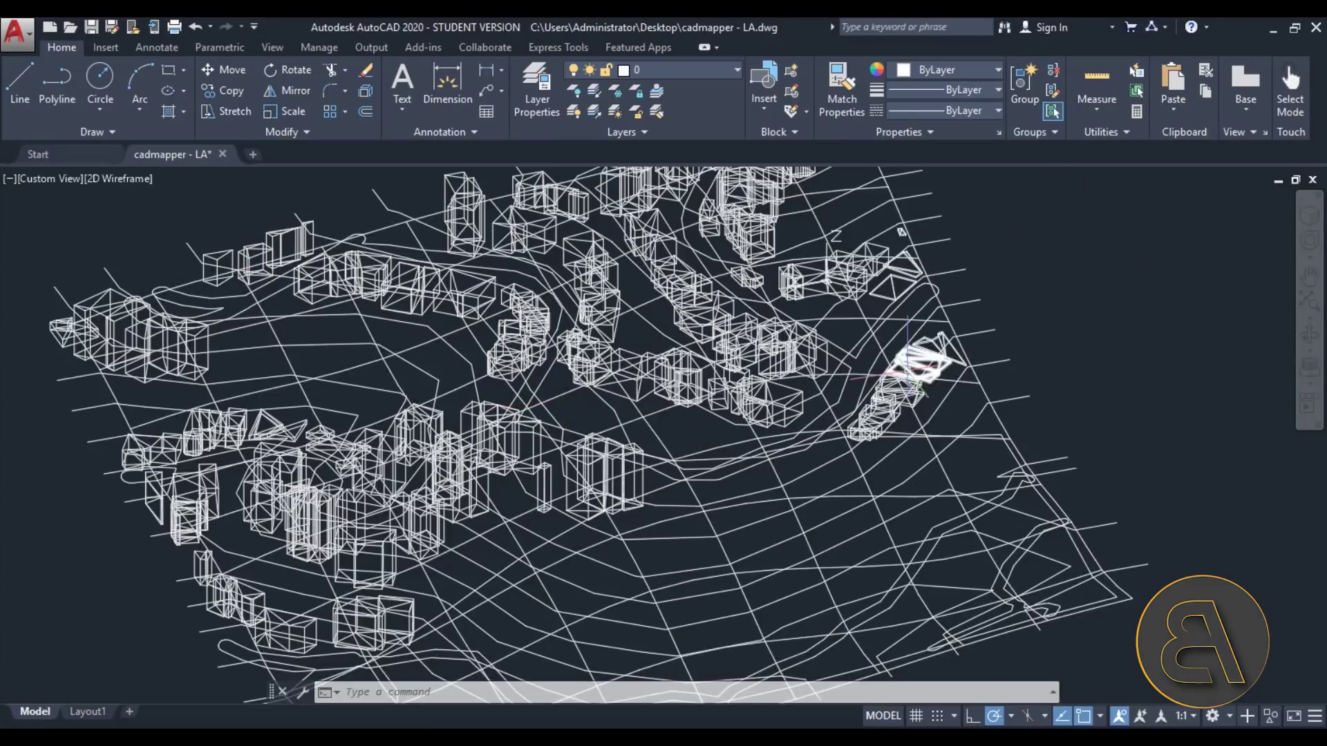
scroll(919, 371, "down", 5)
middle_click_drag(919, 371, 693, 207, "shift")
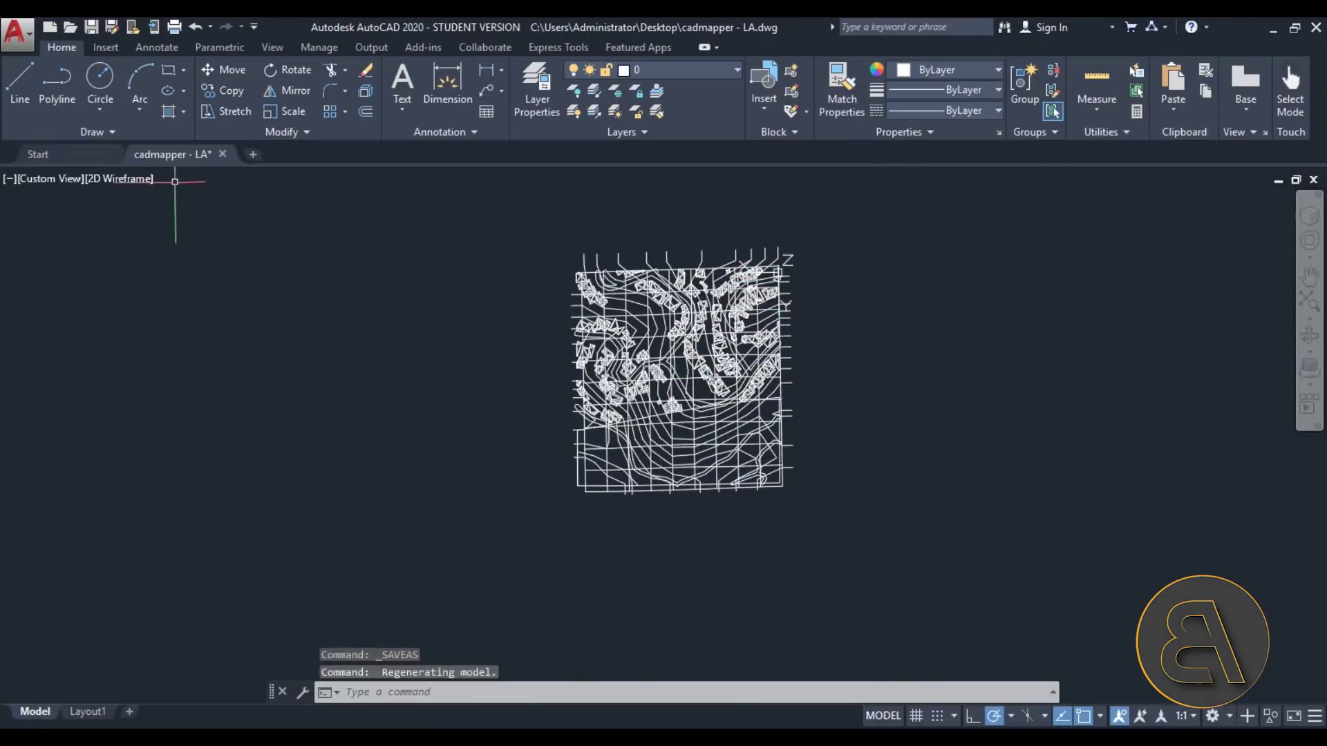
scroll(703, 325, "up", 5)
scroll(633, 335, "up", 6)
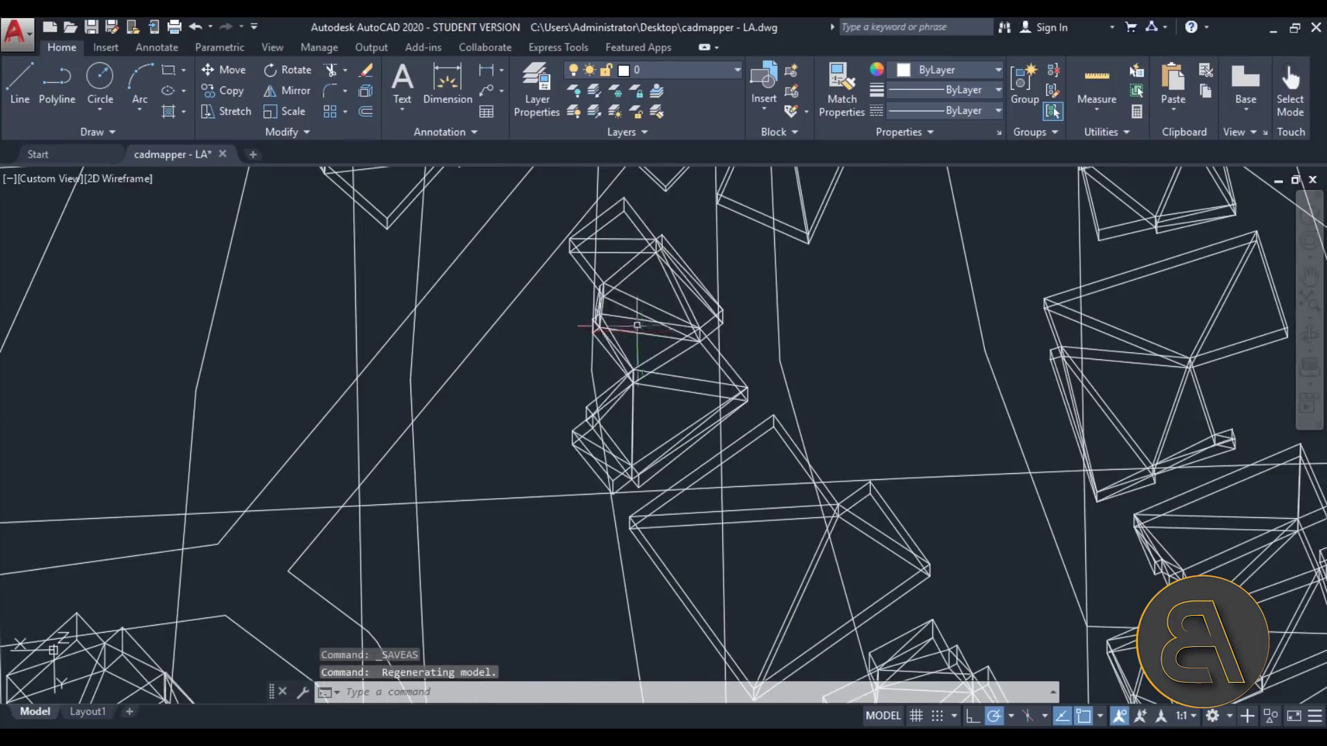
left_click(604, 290)
scroll(542, 370, "down", 2)
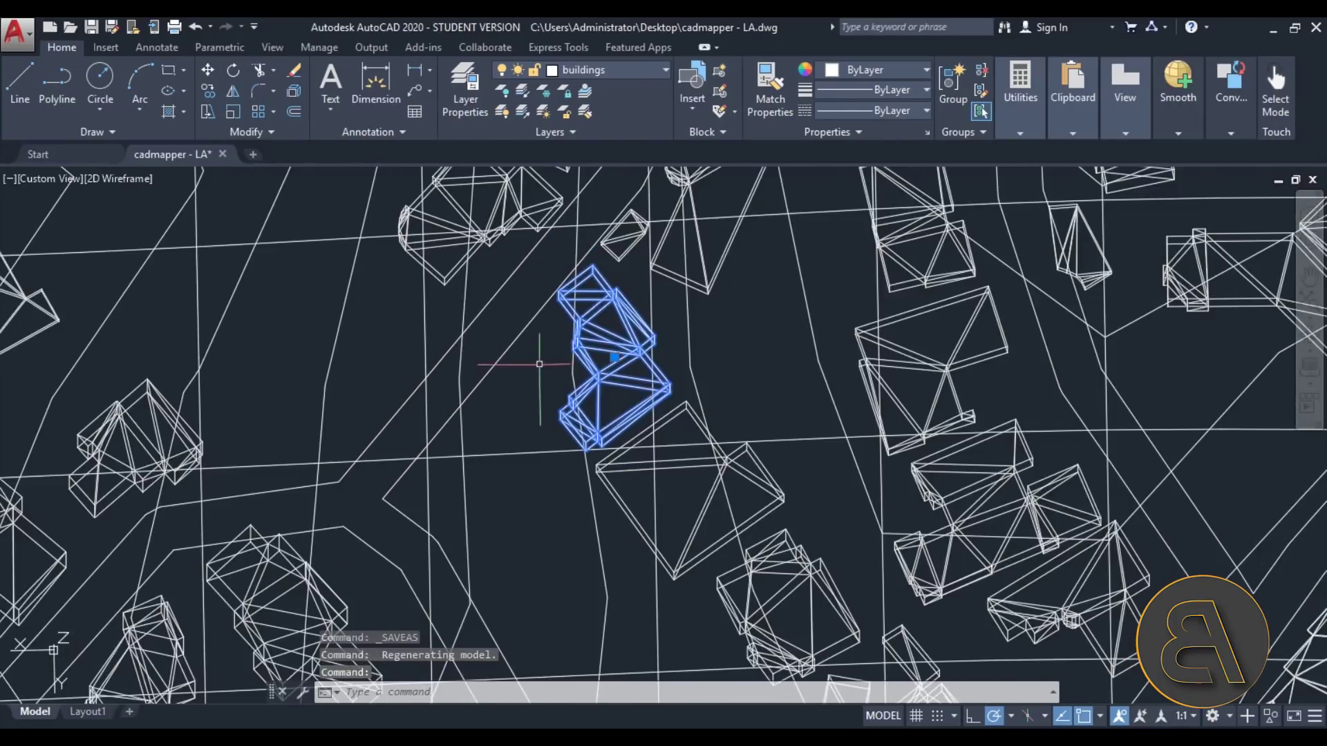
mouse_move(542, 371)
middle_mouse_down("shift")
mouse_move(539, 412)
mouse_move(544, 390)
middle_mouse_up("shift")
scroll(544, 390, "down", 8)
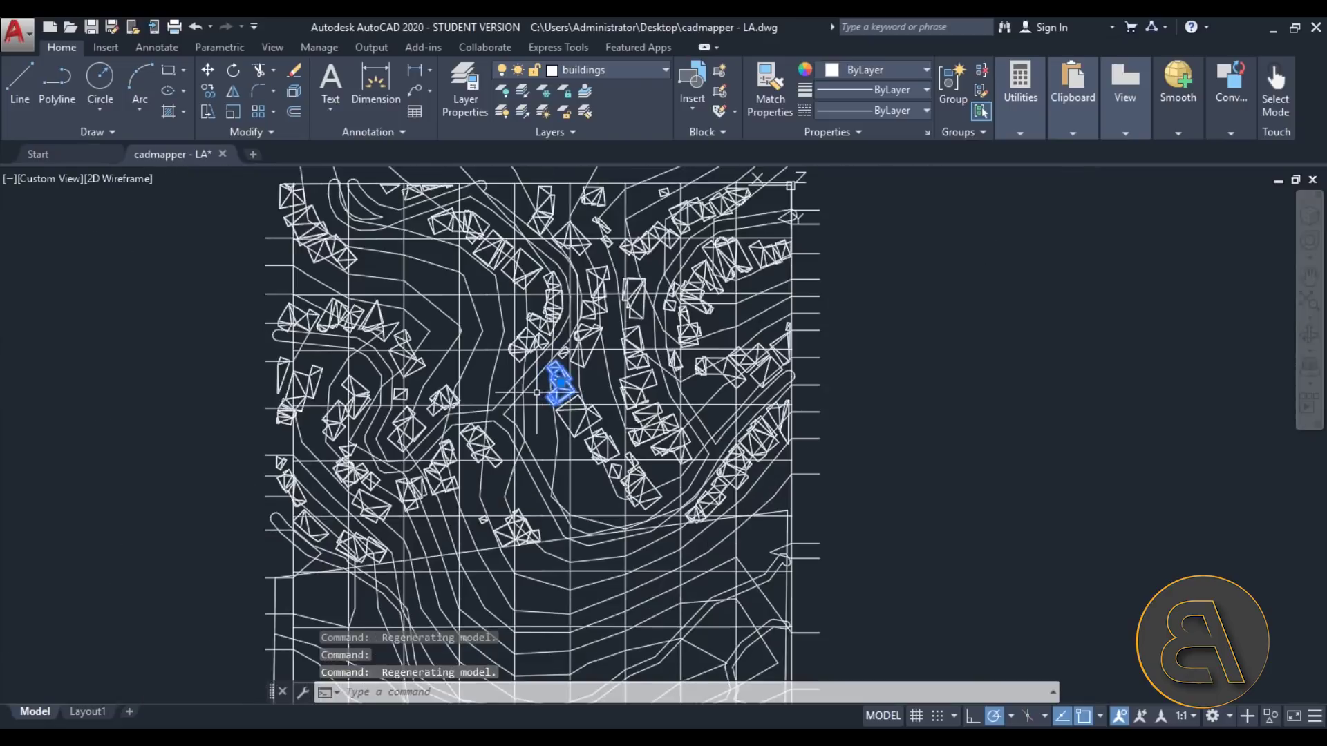
left_click(544, 390)
key("Escape")
key("Escape")
key("Escape")
key("Escape")
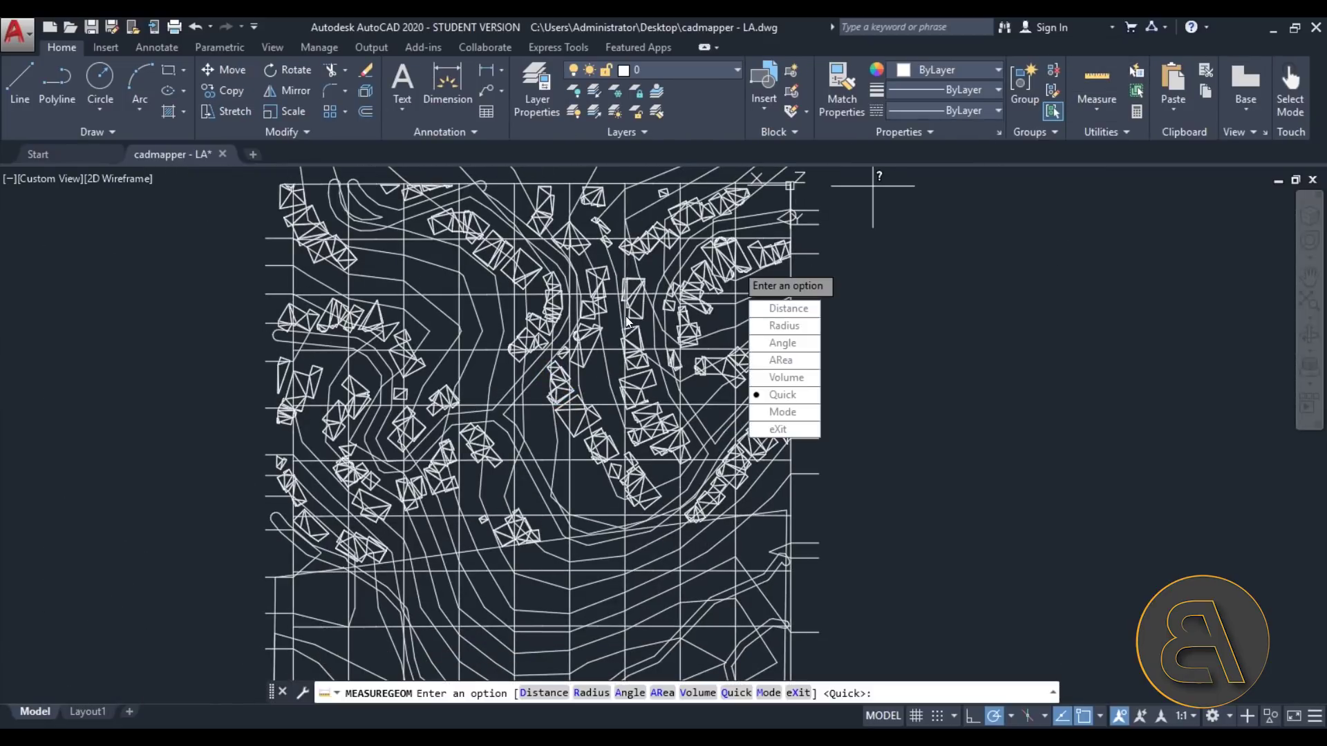
Step: Measure the gap between two adjacent road line corners (about 6.0035), then cancel
left_click(788, 308)
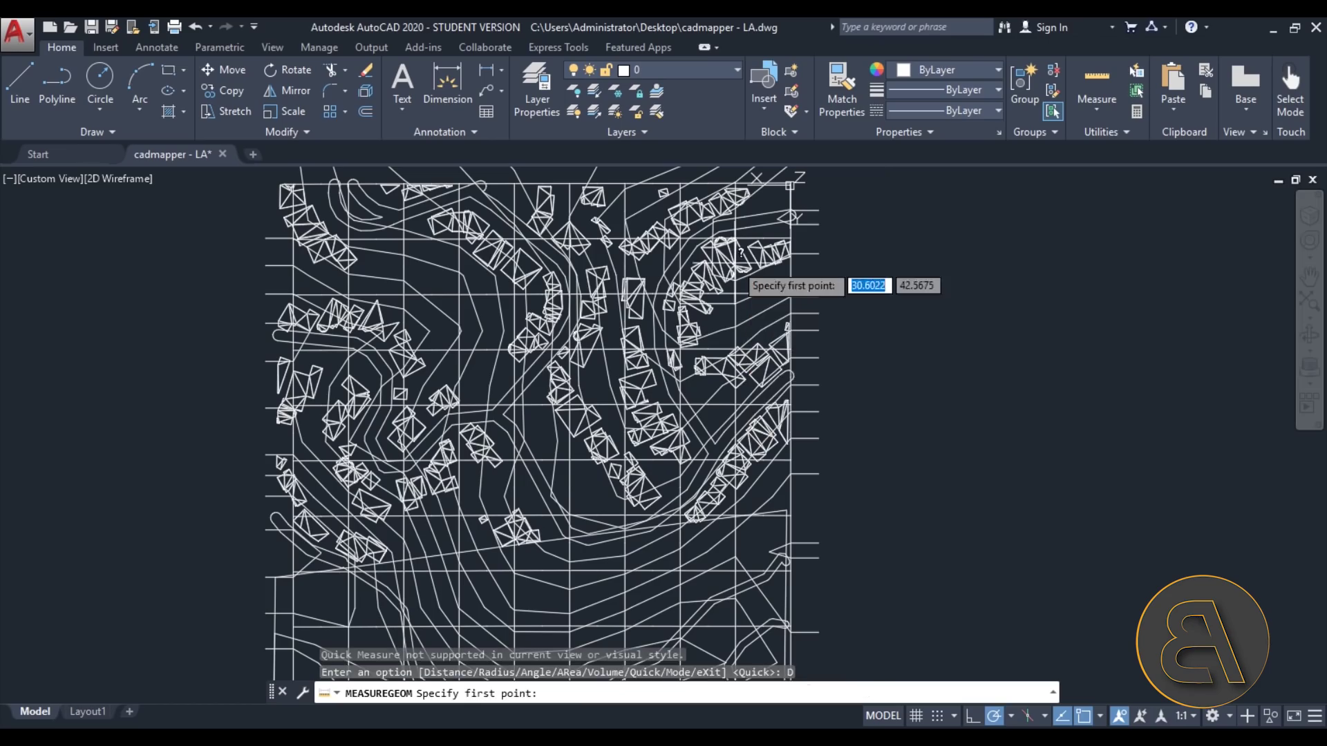
scroll(588, 221, "up", 5)
scroll(594, 311, "down", 5)
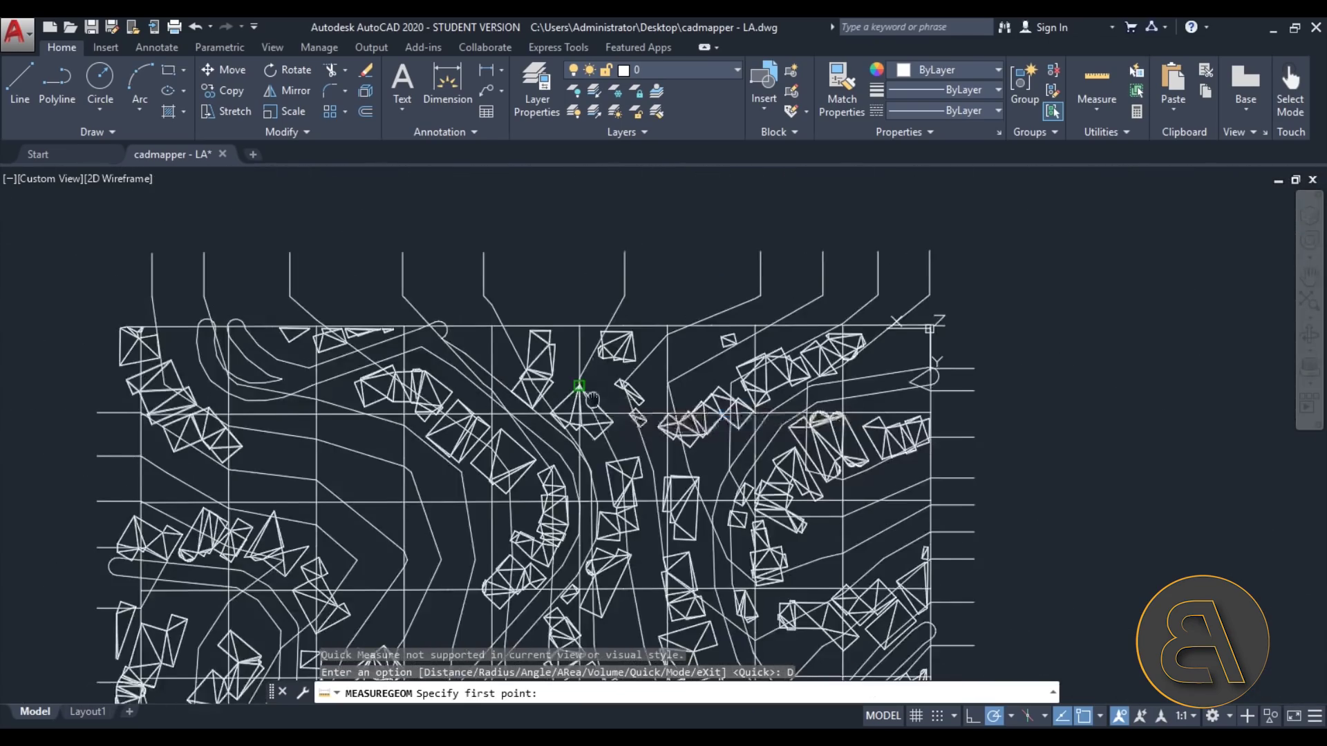
scroll(608, 380, "up", 2)
middle_click_drag(608, 380, 647, 274)
scroll(442, 414, "up", 5)
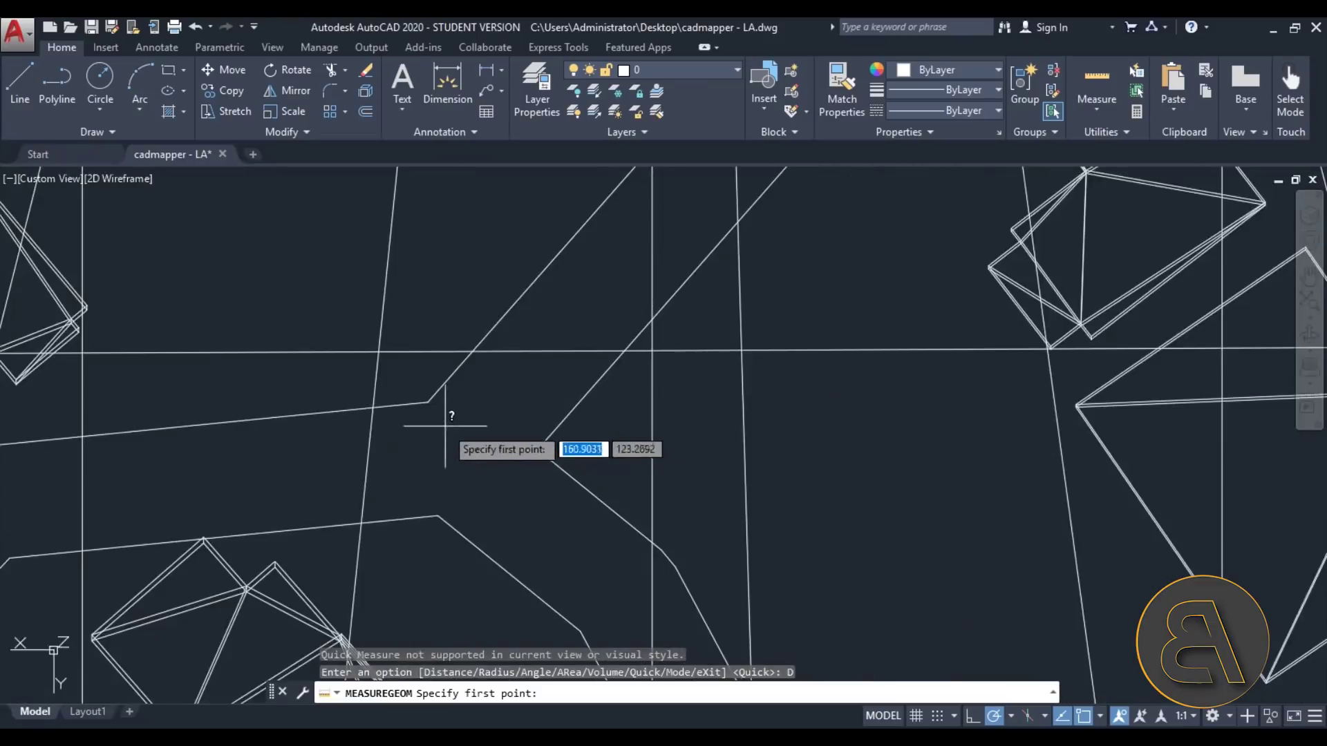
left_click(428, 401)
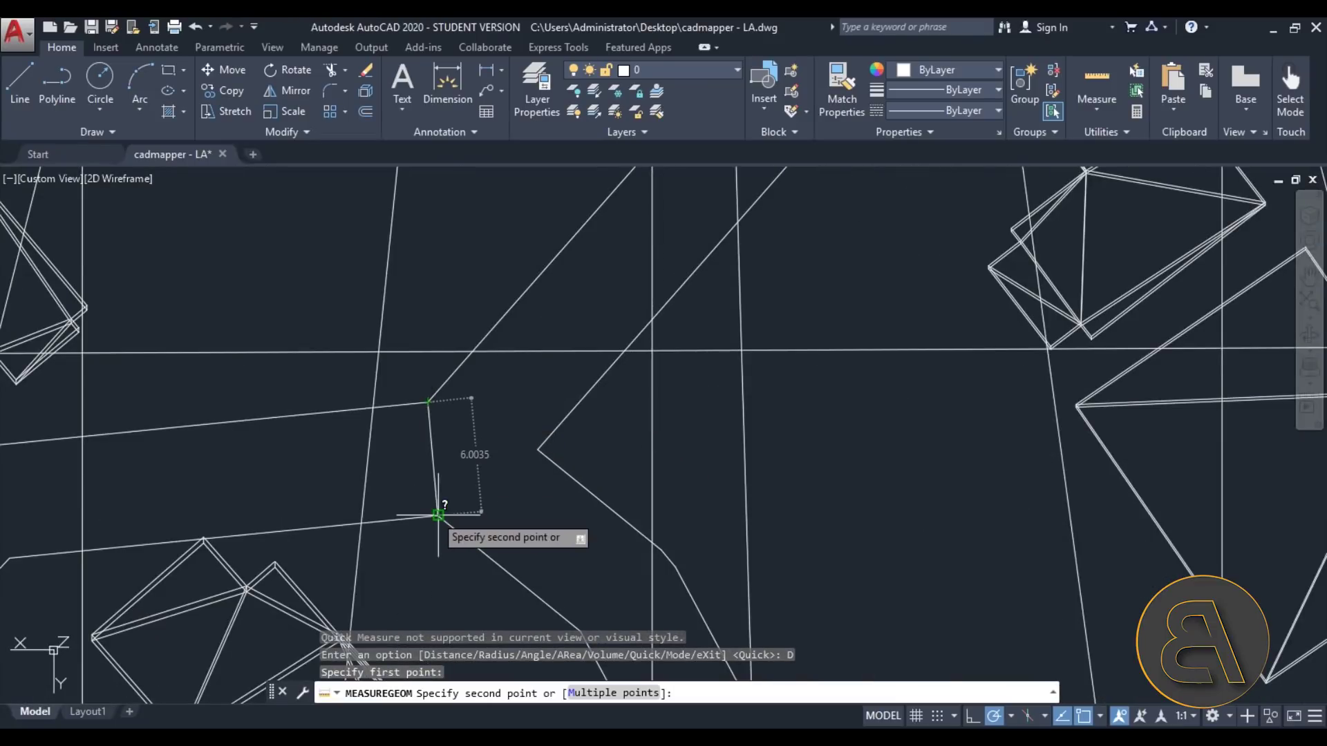
key("Escape")
key("Escape")
key("Escape")
scroll(467, 450, "down", 10)
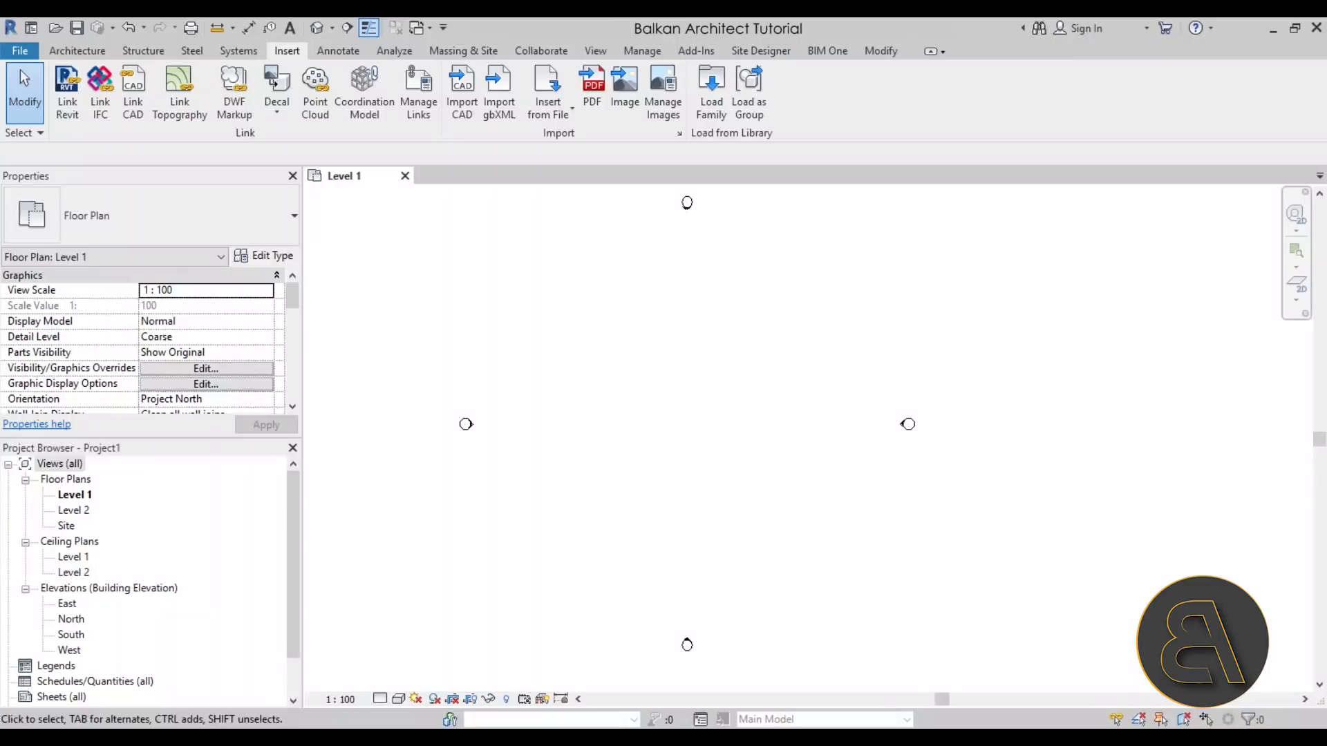
Step: Import cadmapper - LA.dwg into the Level 1 plan using meter import units
left_click(455, 116)
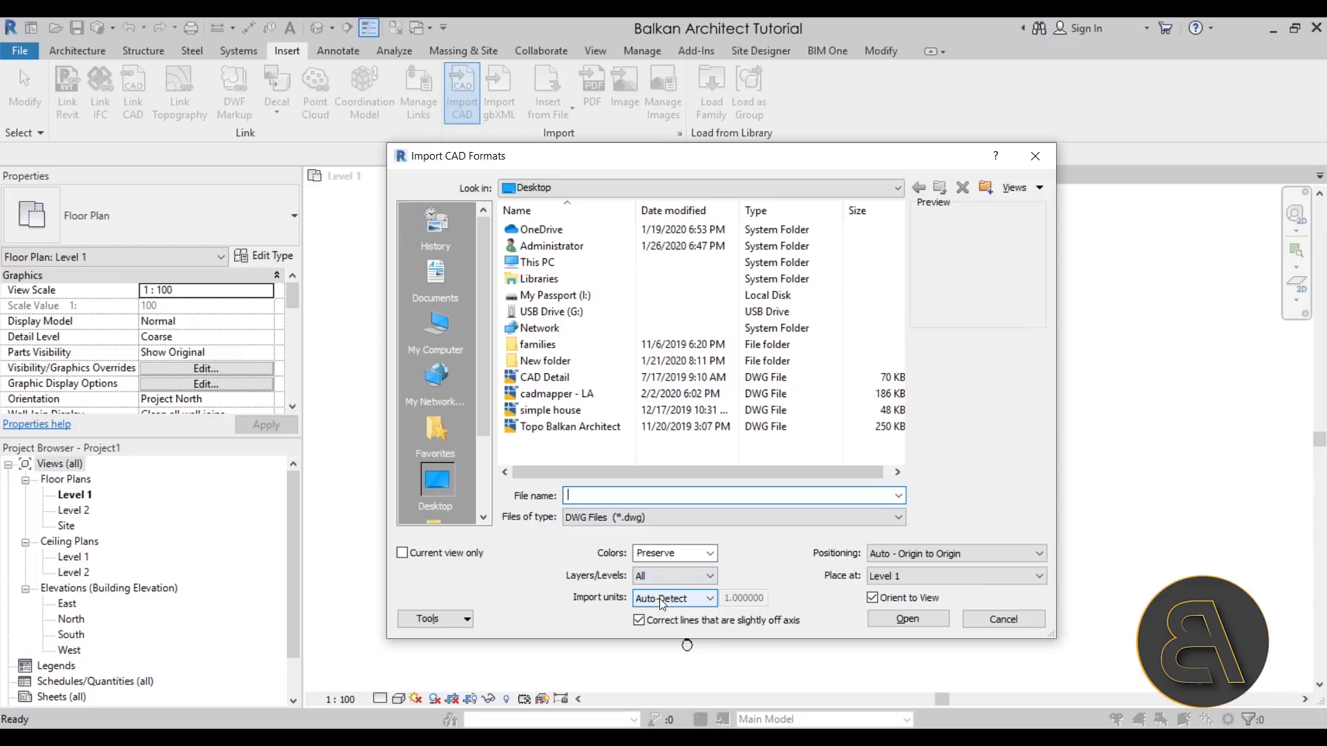
left_click(662, 598)
left_click(667, 648)
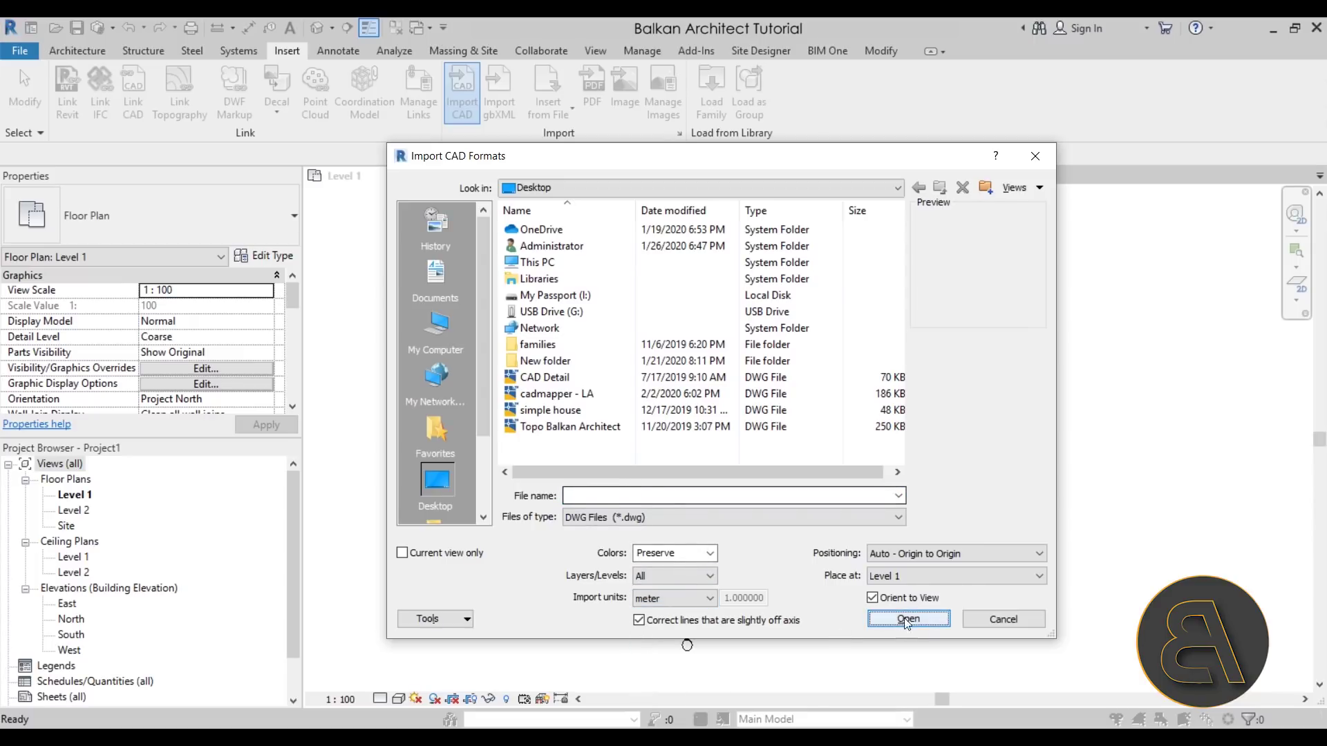
left_click(563, 394)
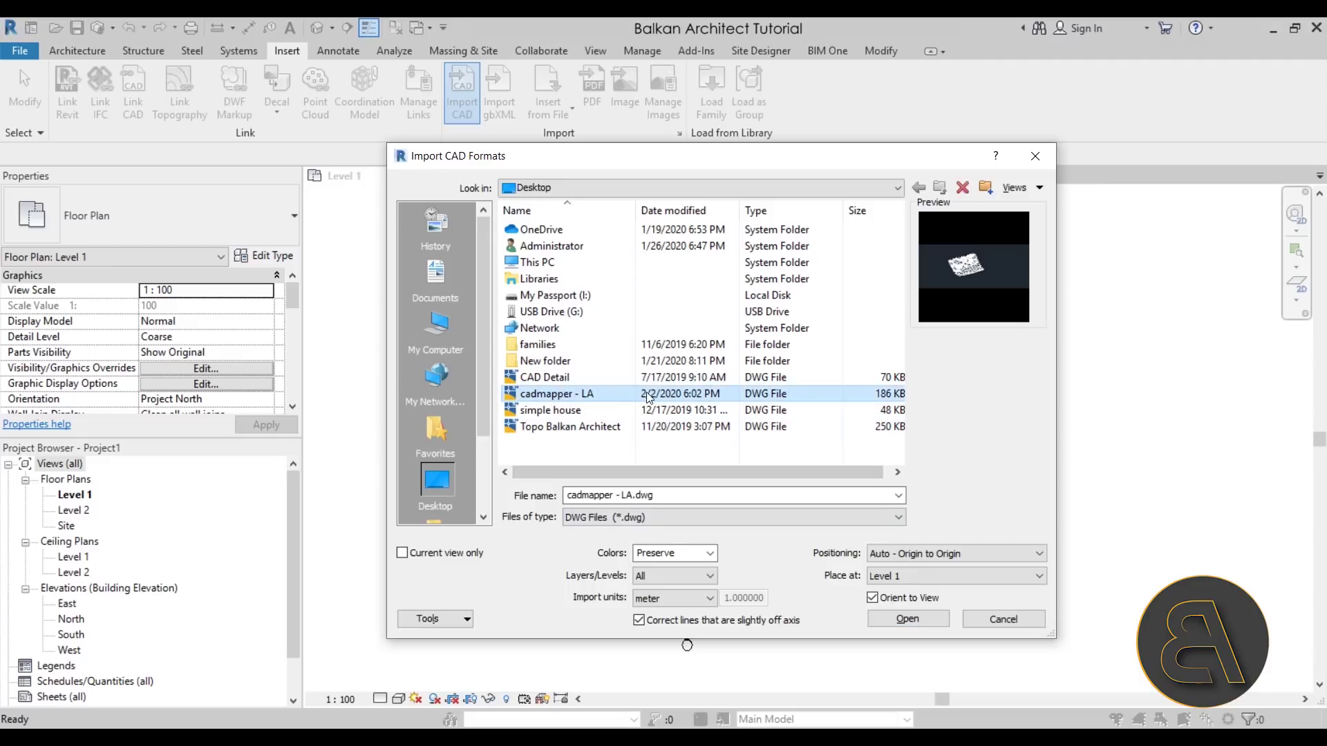
left_click(894, 624)
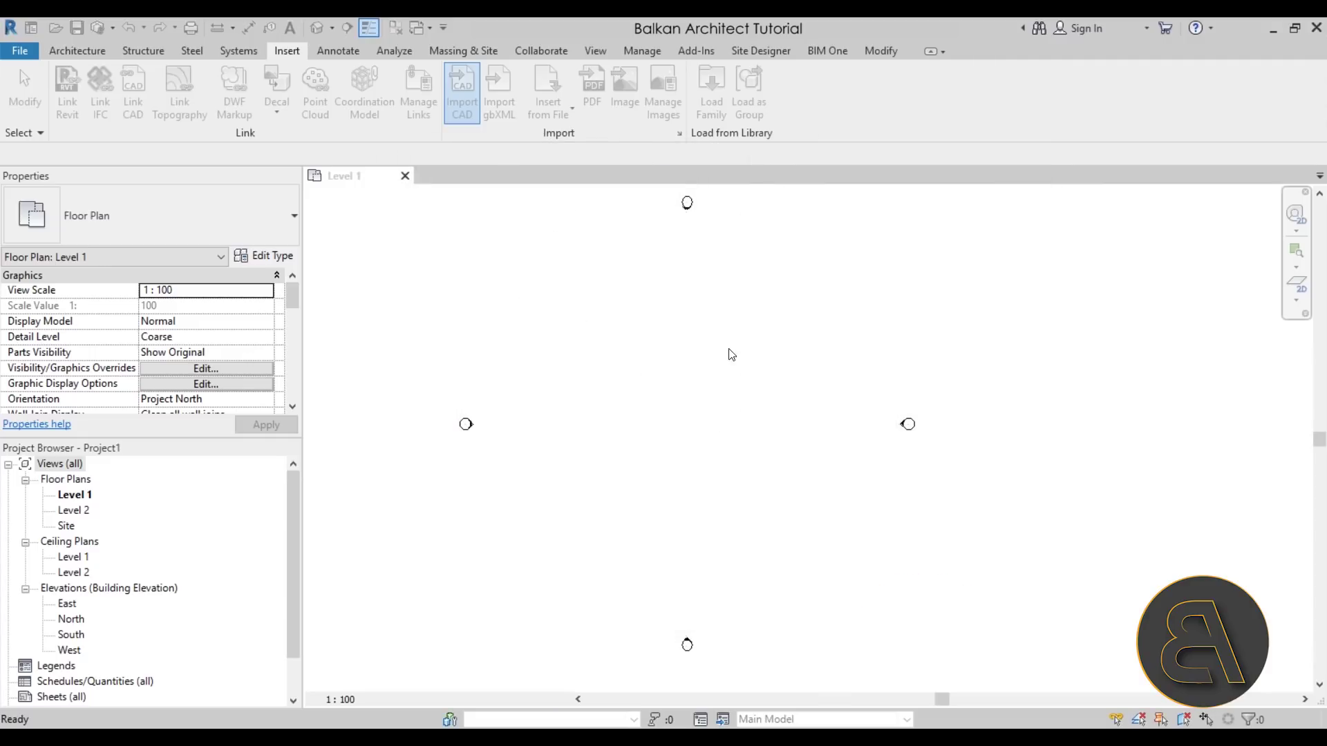
Step: Move the imported map left and down, then deselect it
scroll(765, 364, "down", 3)
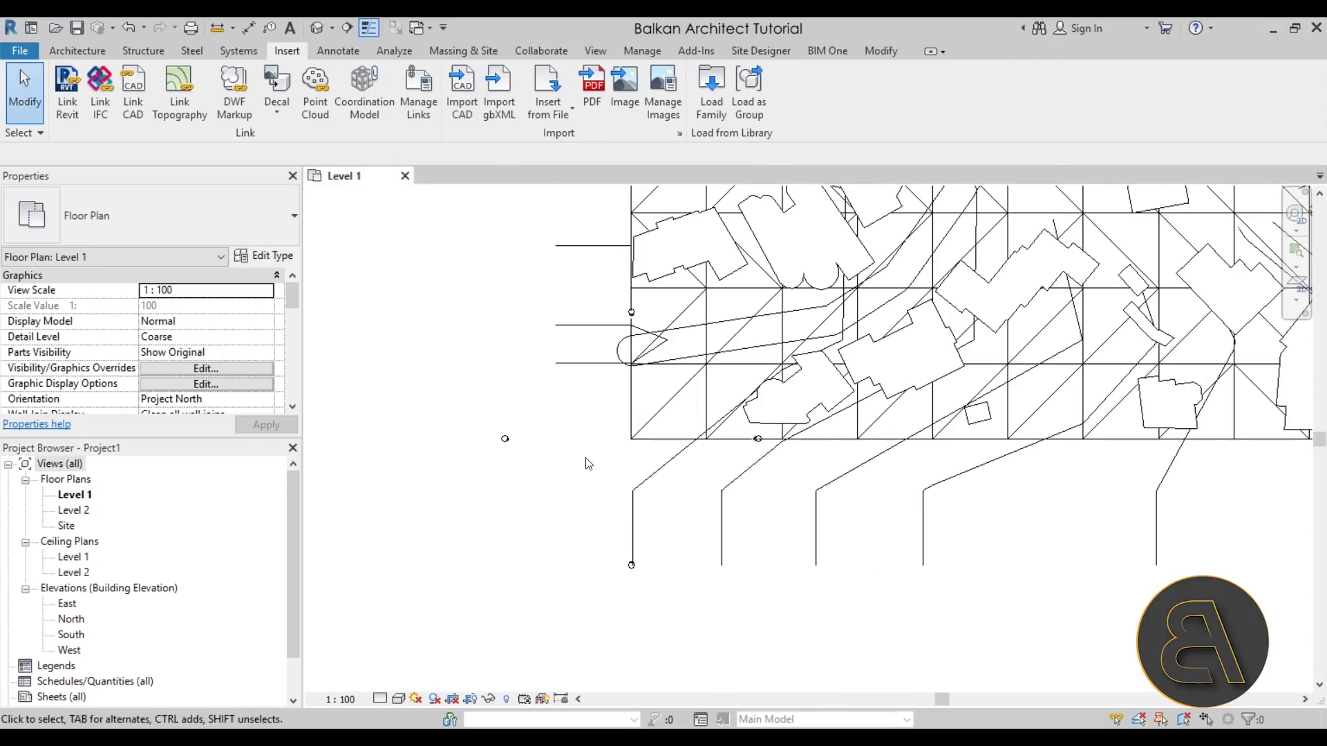
scroll(765, 366, "down", 2)
left_click(738, 402)
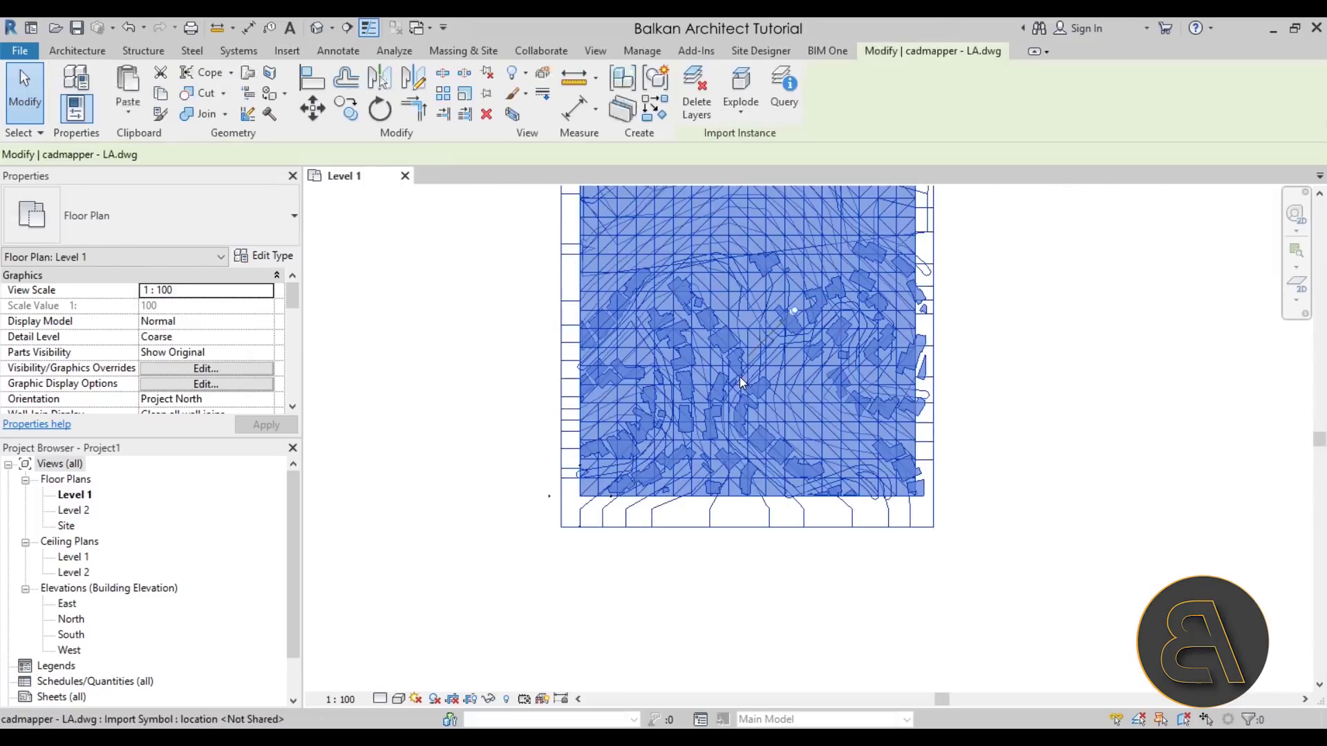
left_click_drag(772, 357, 647, 474)
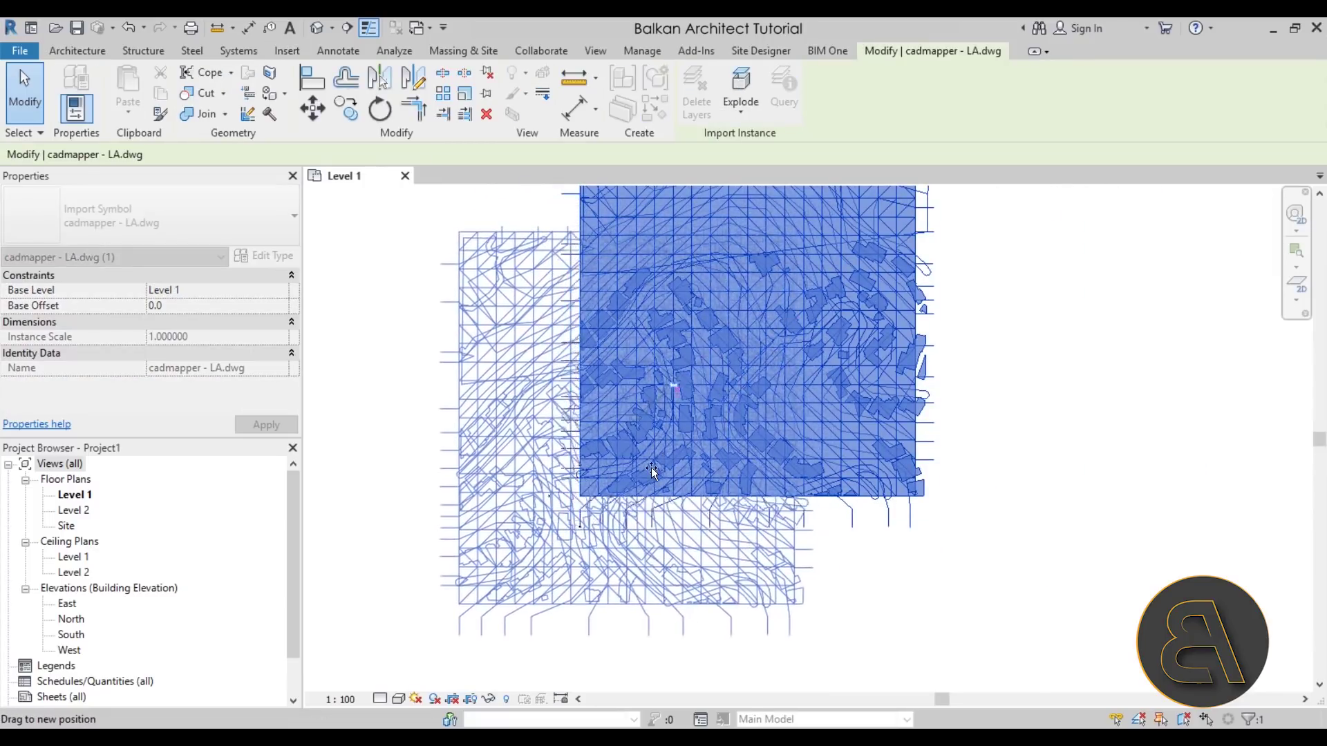
key("Escape")
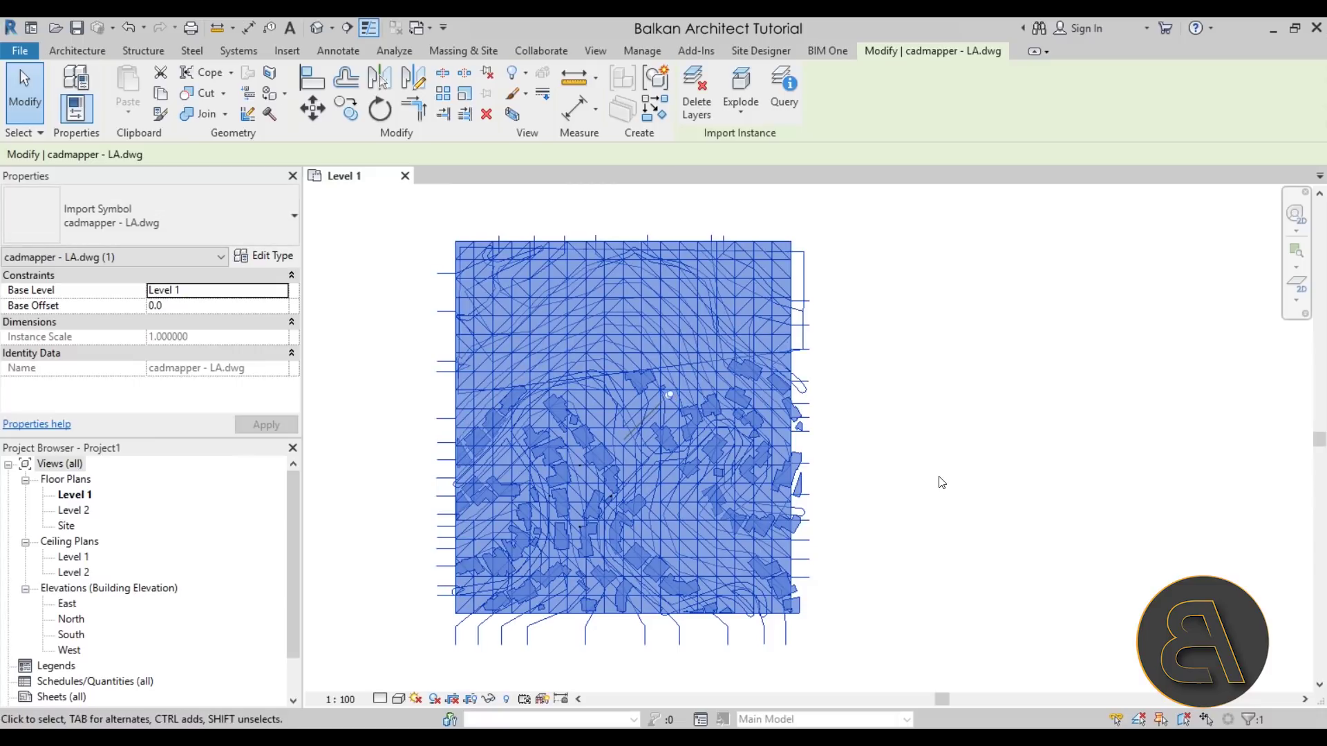
Step: Open the default 3D view with Realistic visual style and Fine detail level
left_click(315, 28)
middle_click_drag(898, 449, 725, 476, "shift")
left_click(399, 699)
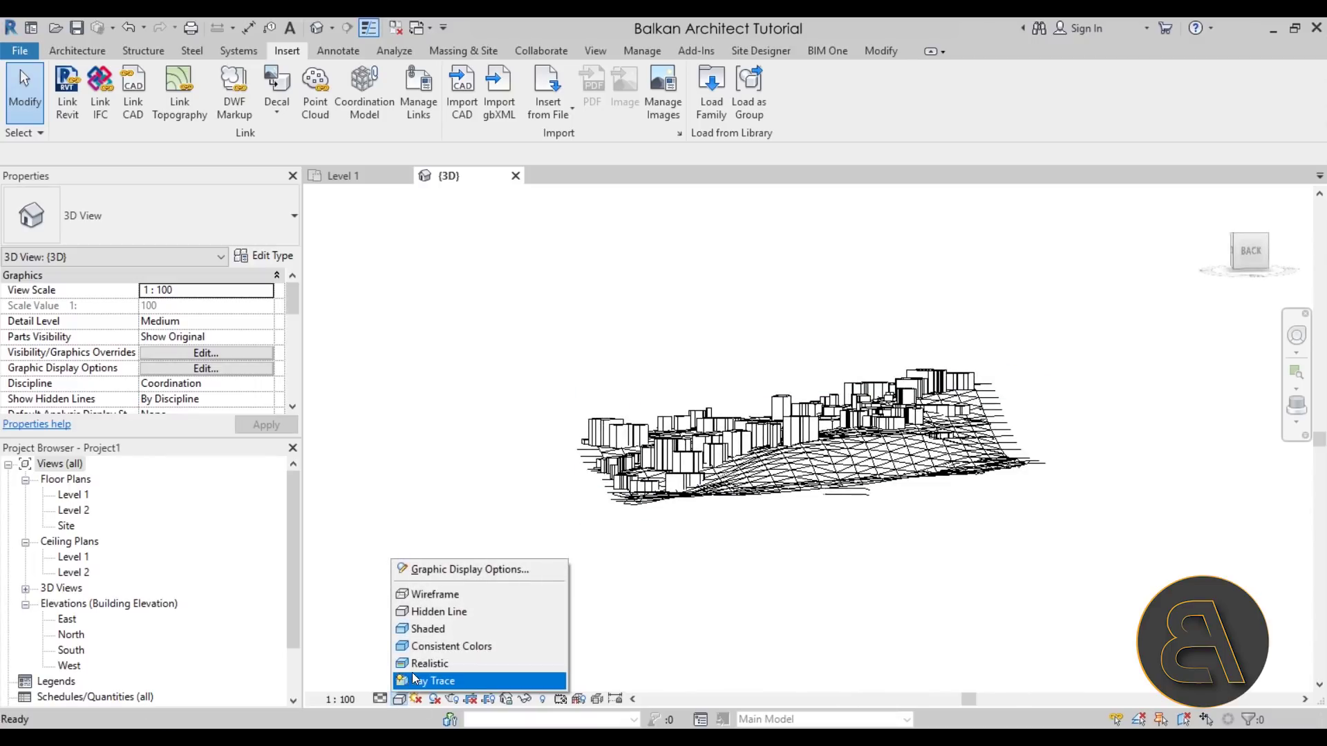
left_click(414, 664)
mouse_move(762, 530)
middle_mouse_down("shift")
mouse_move(798, 628)
mouse_move(898, 615)
mouse_move(1096, 578)
mouse_move(1136, 472)
mouse_move(910, 557)
mouse_move(794, 621)
middle_mouse_up("shift")
left_click(380, 700)
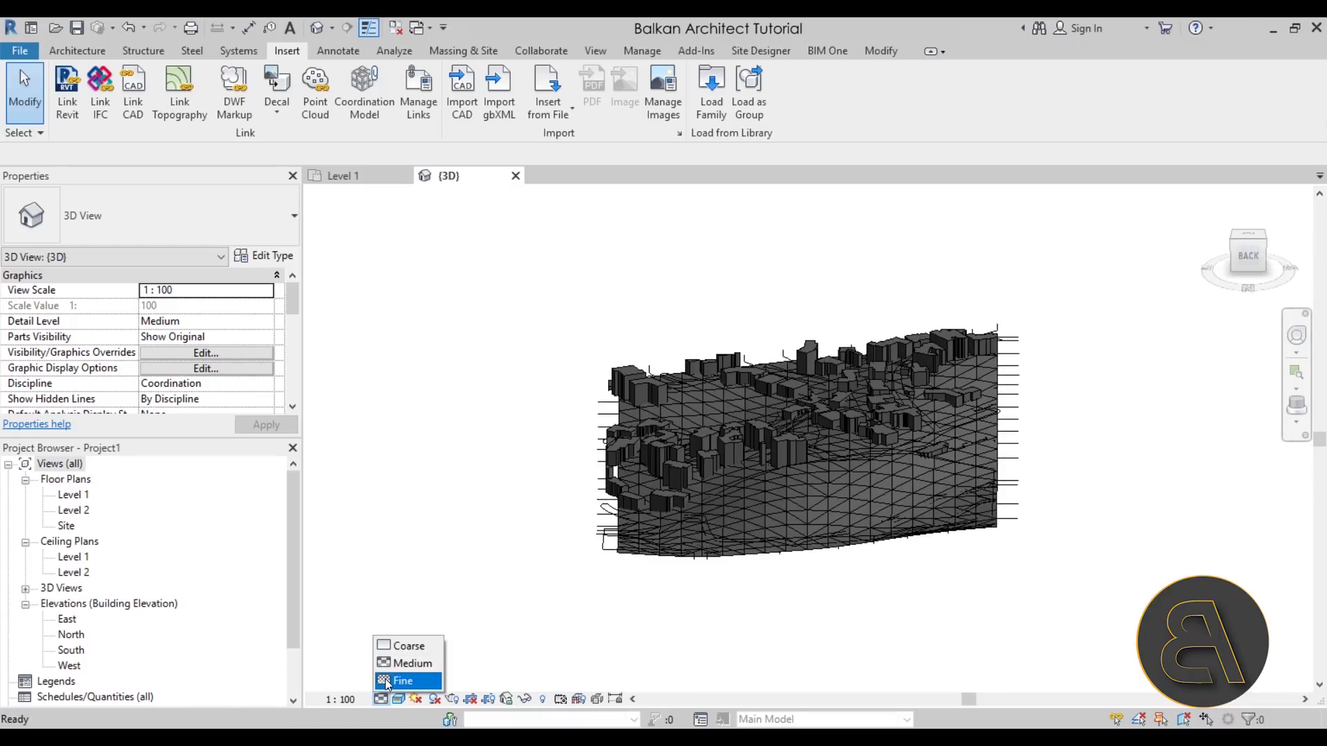
left_click(415, 679)
middle_click_drag(677, 575, 675, 615, "shift")
Step: Orbit around the imported terrain and buildings, selecting and clearing the DWG to inspect it
left_click(706, 442)
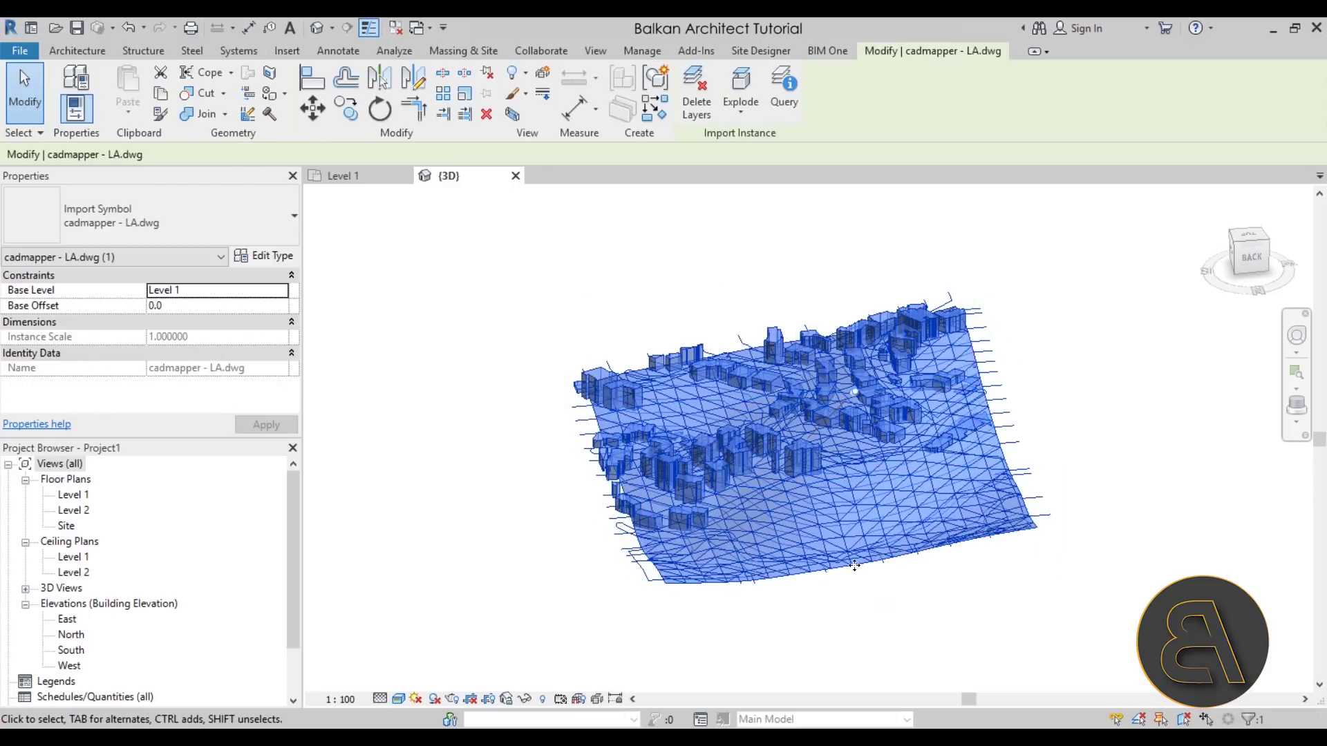
middle_click_drag(854, 566, 868, 536, "shift")
left_click(835, 648)
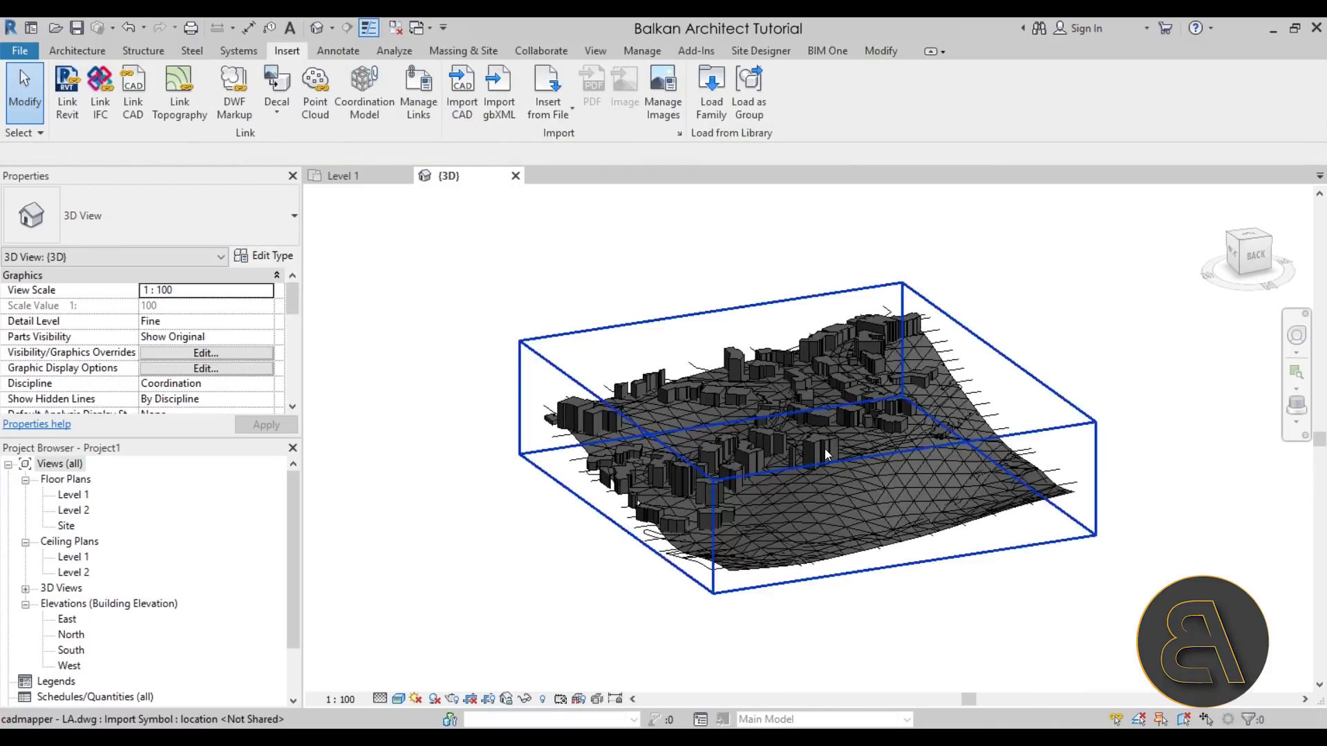
scroll(824, 449, "up", 6)
scroll(813, 512, "down", 3)
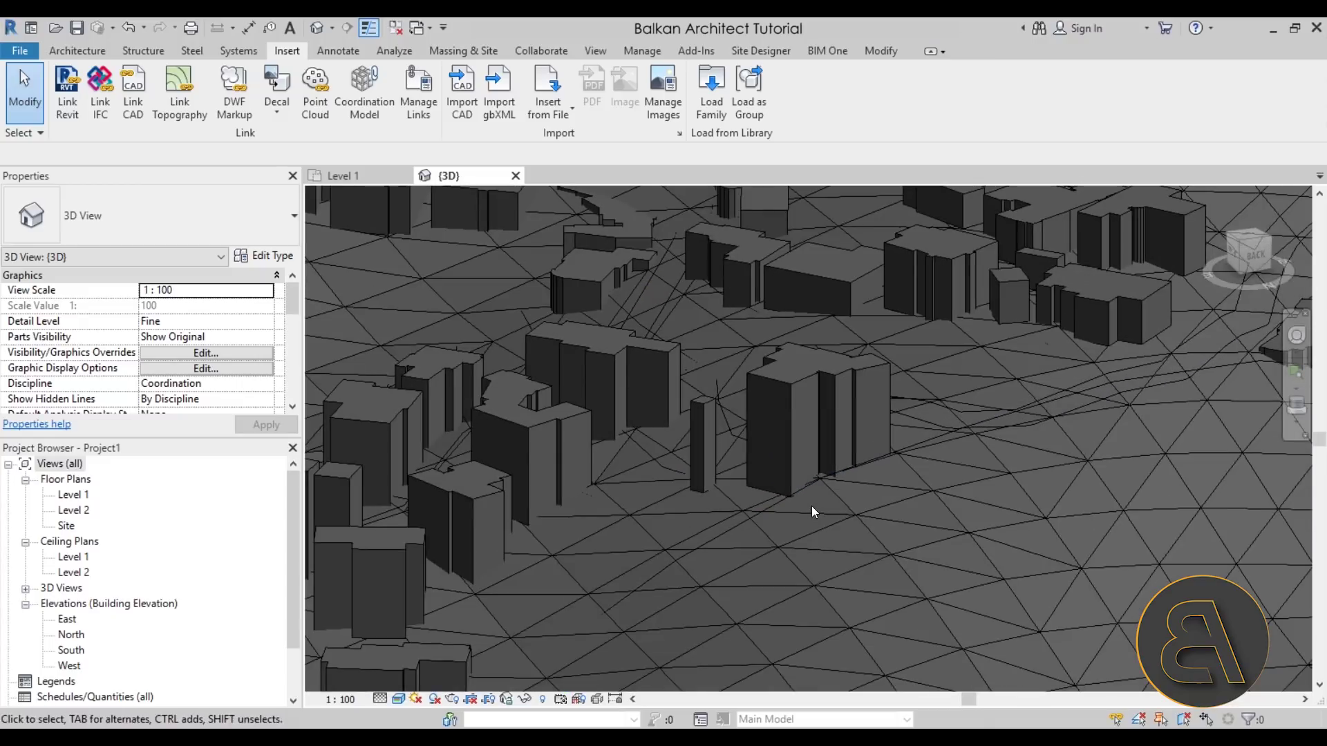
scroll(809, 504, "up", 2)
scroll(827, 512, "down", 1)
scroll(808, 441, "down", 3)
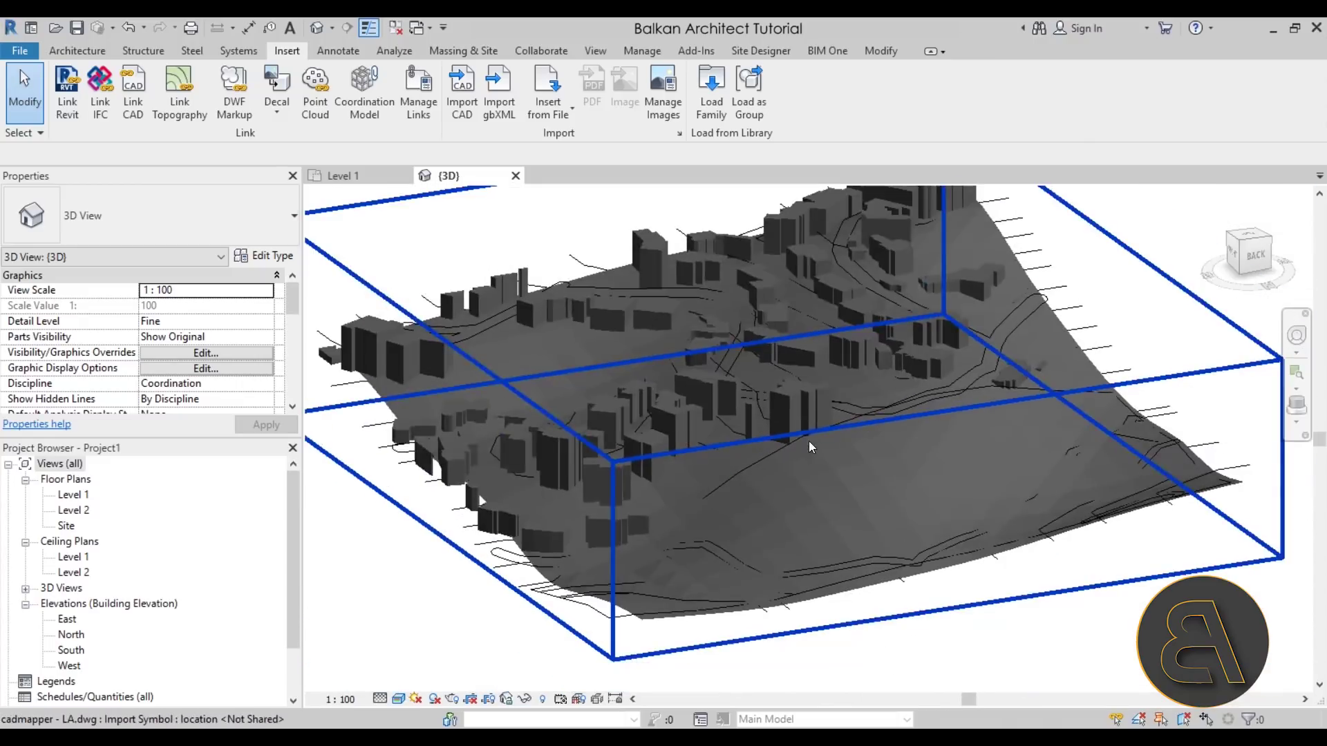
middle_click_drag(808, 441, 777, 483, "shift")
middle_click_drag(816, 545, 538, 286, "shift")
left_click(789, 496)
key("Escape")
Step: Start a toposurface from the imported DWG's topography layer, then dismiss the resulting error
left_click(466, 54)
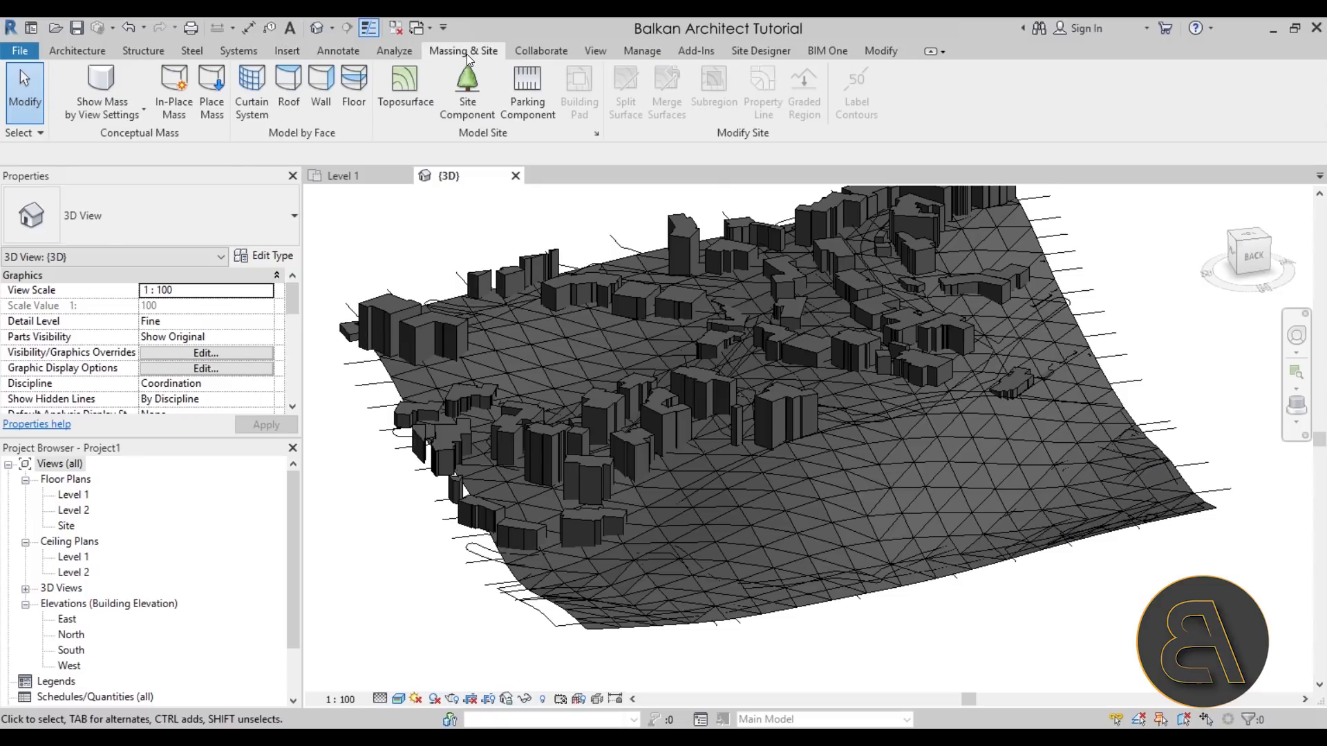
left_click(394, 100)
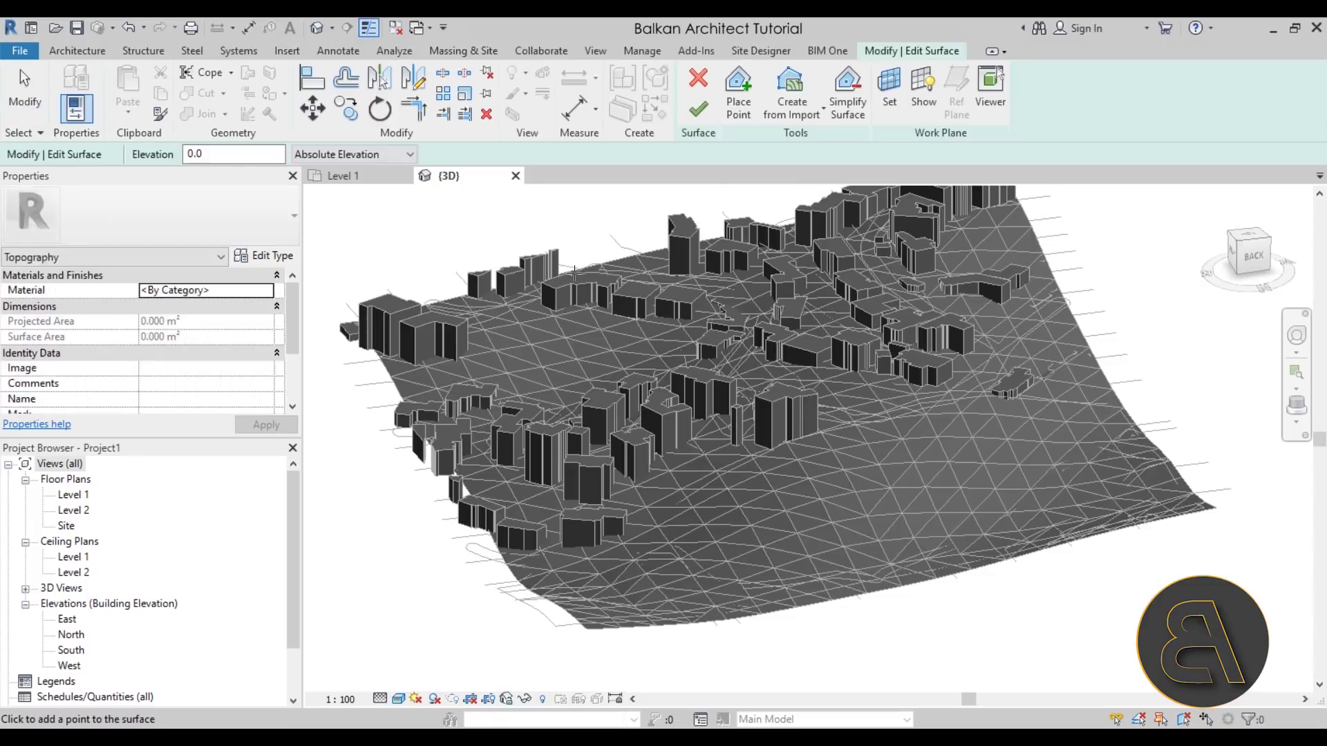
left_click(800, 110)
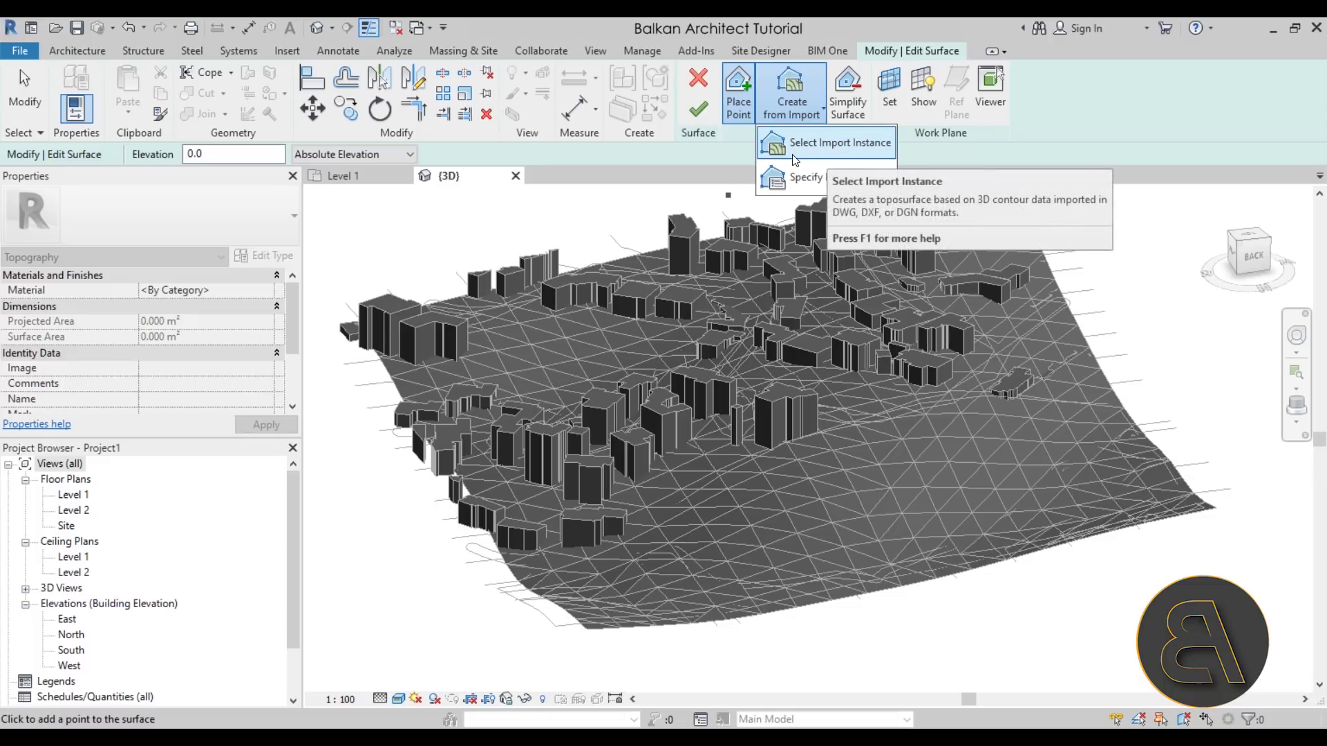
left_click(821, 150)
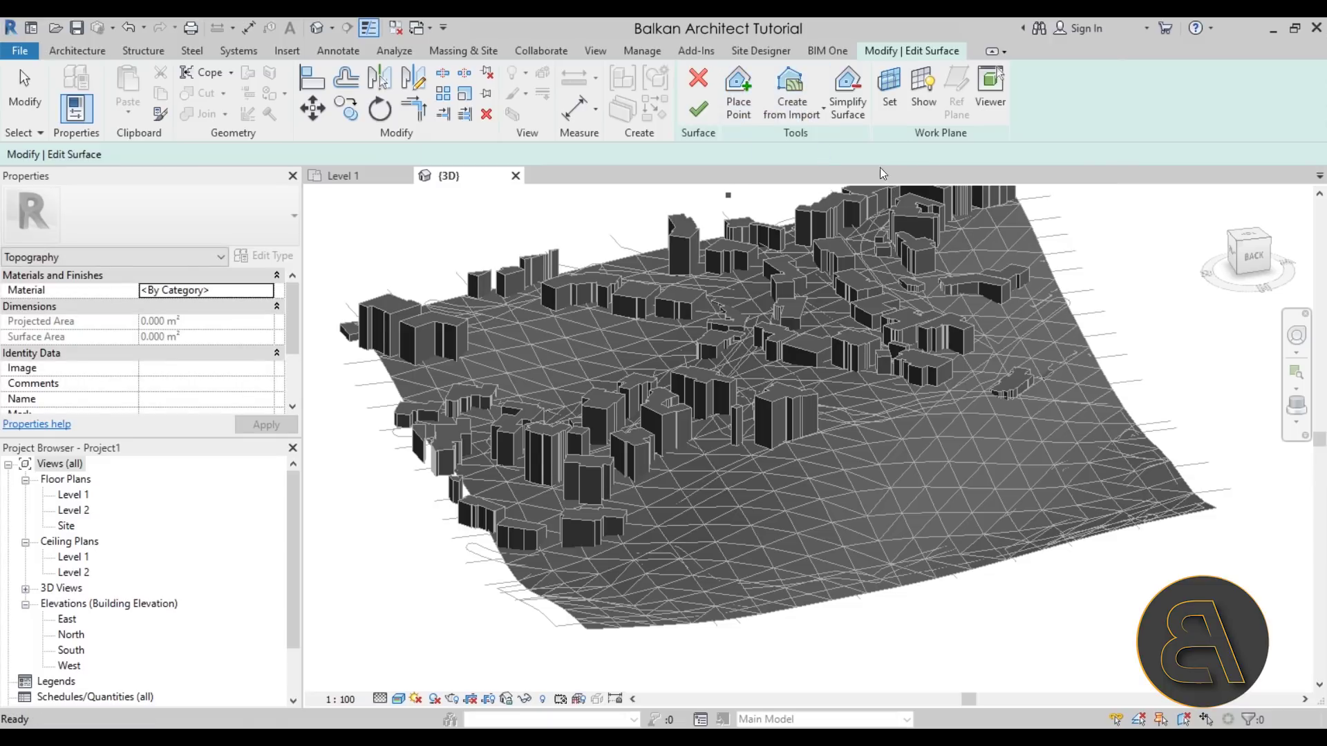
left_click(1039, 297)
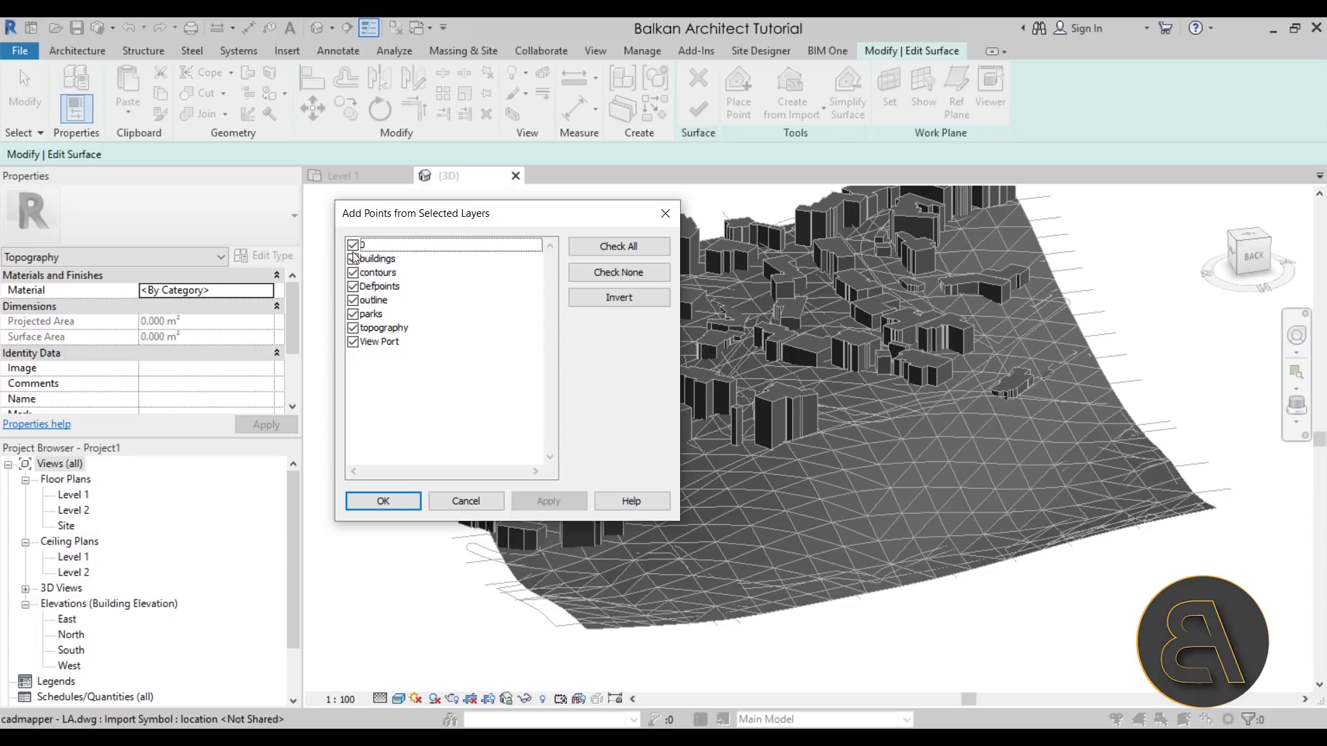
left_click(608, 273)
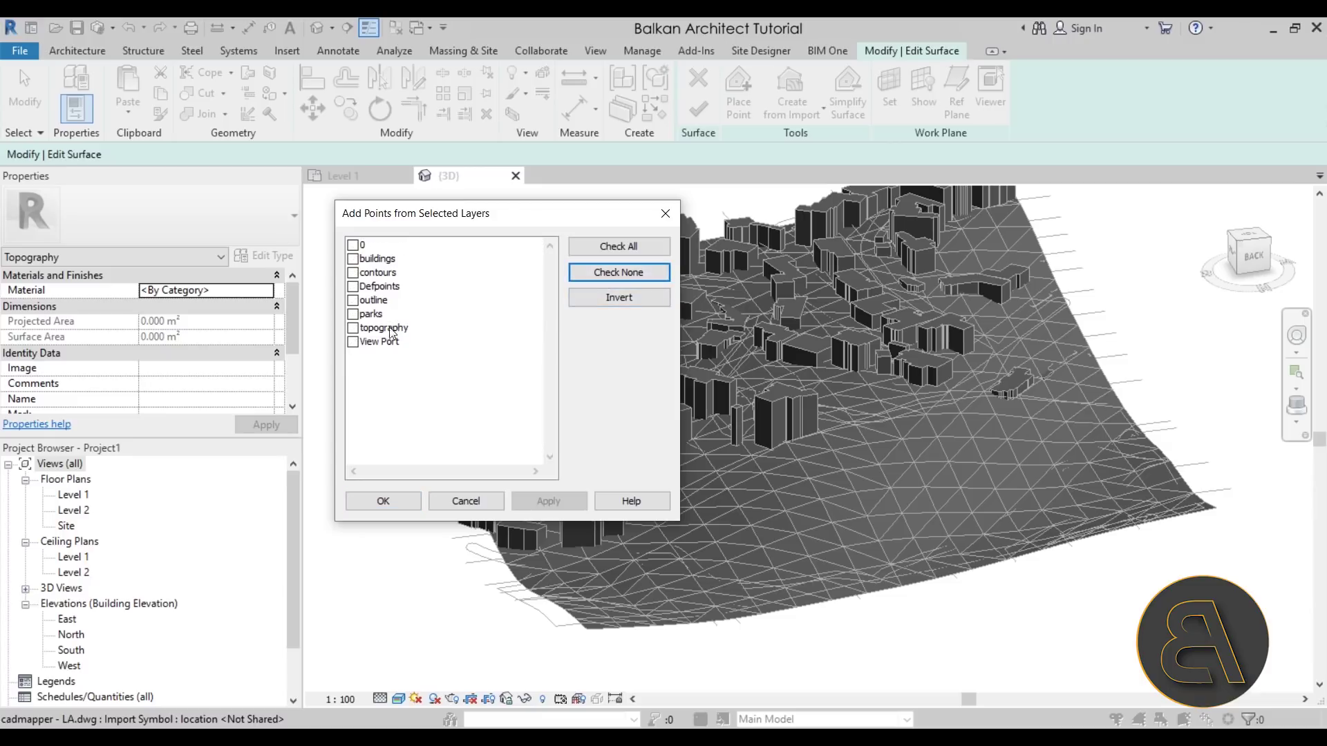
left_click(354, 329)
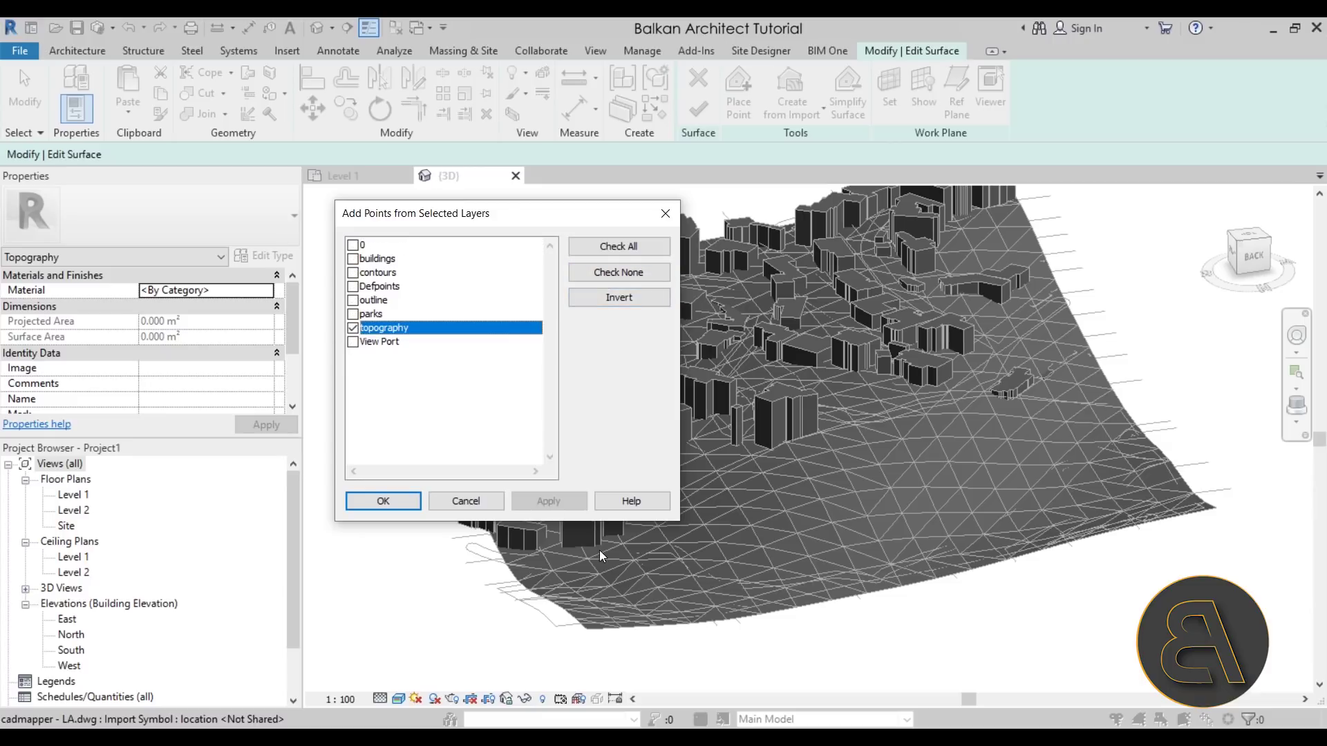
left_click(419, 504)
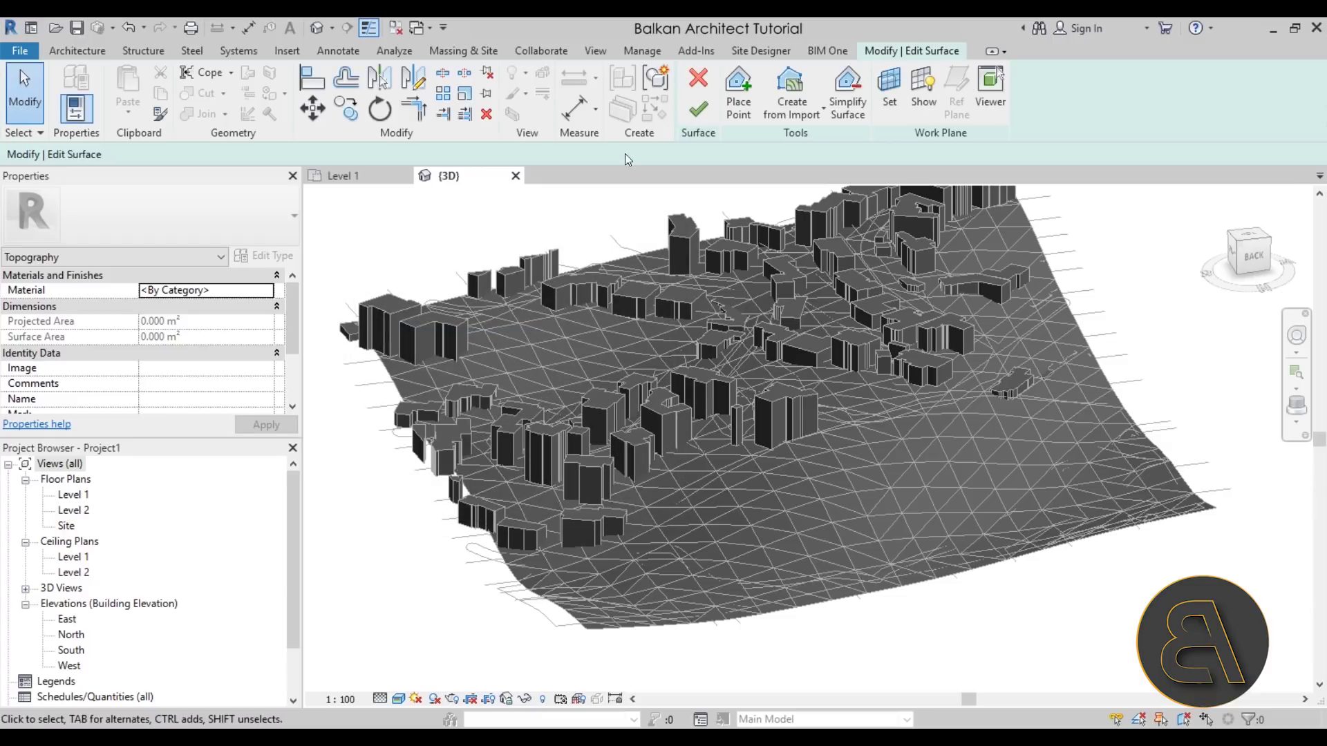
left_click(696, 114)
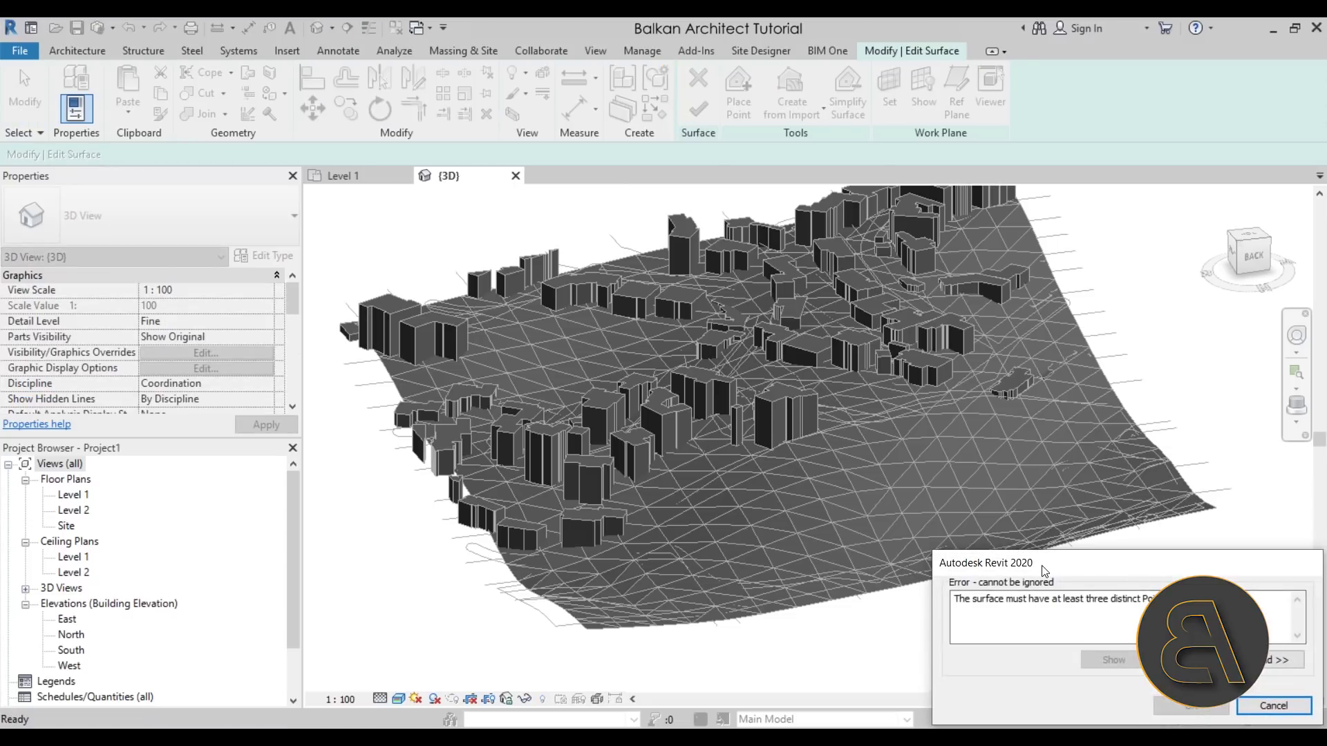
left_click_drag(1044, 570, 920, 443)
left_click(1148, 578)
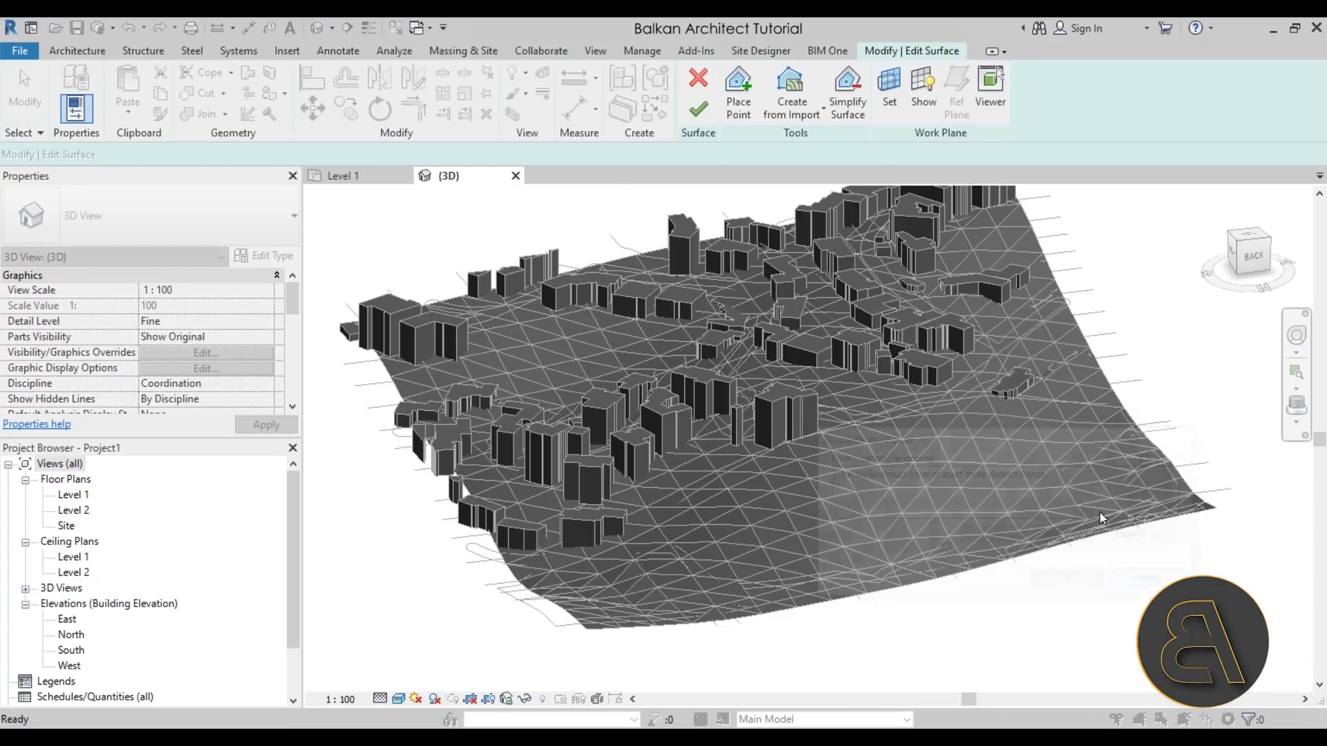
Step: Re-pick the CADMapper import instance and keep only its contours layer for surface points
left_click(790, 121)
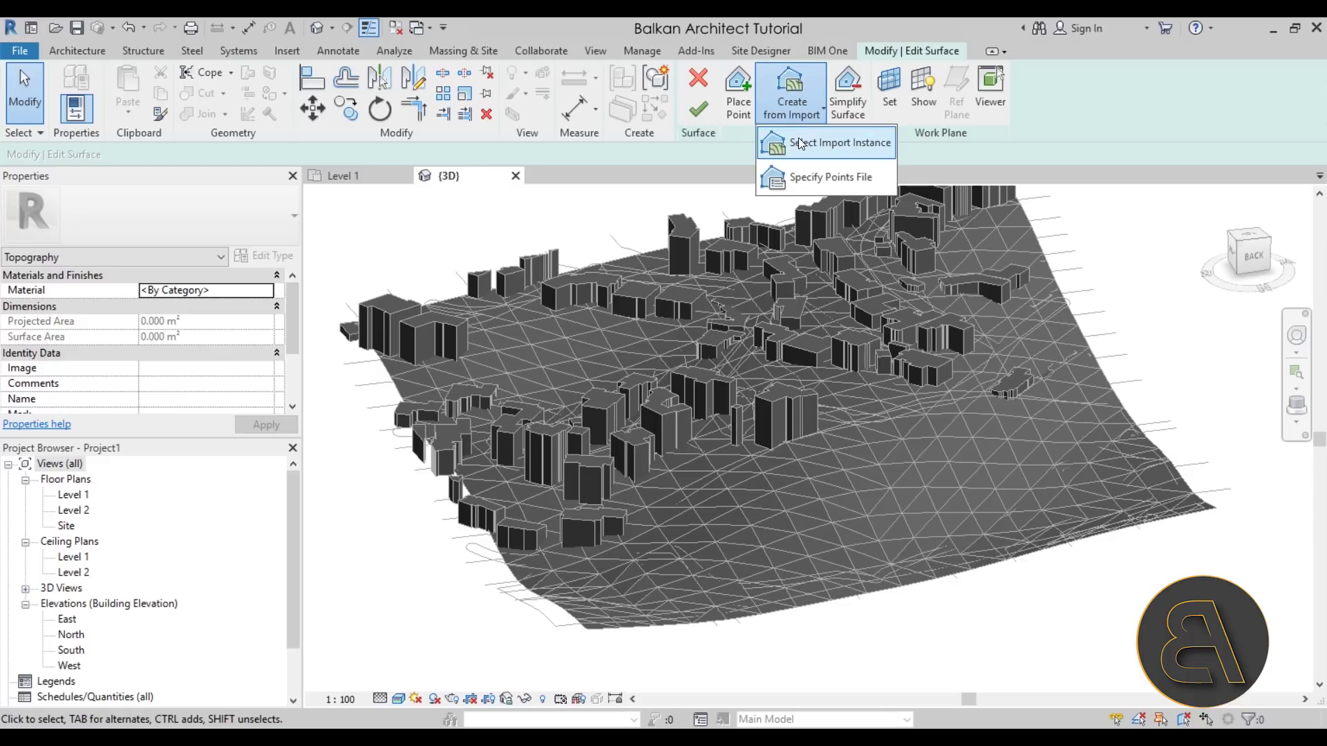
left_click(794, 141)
left_click(565, 285)
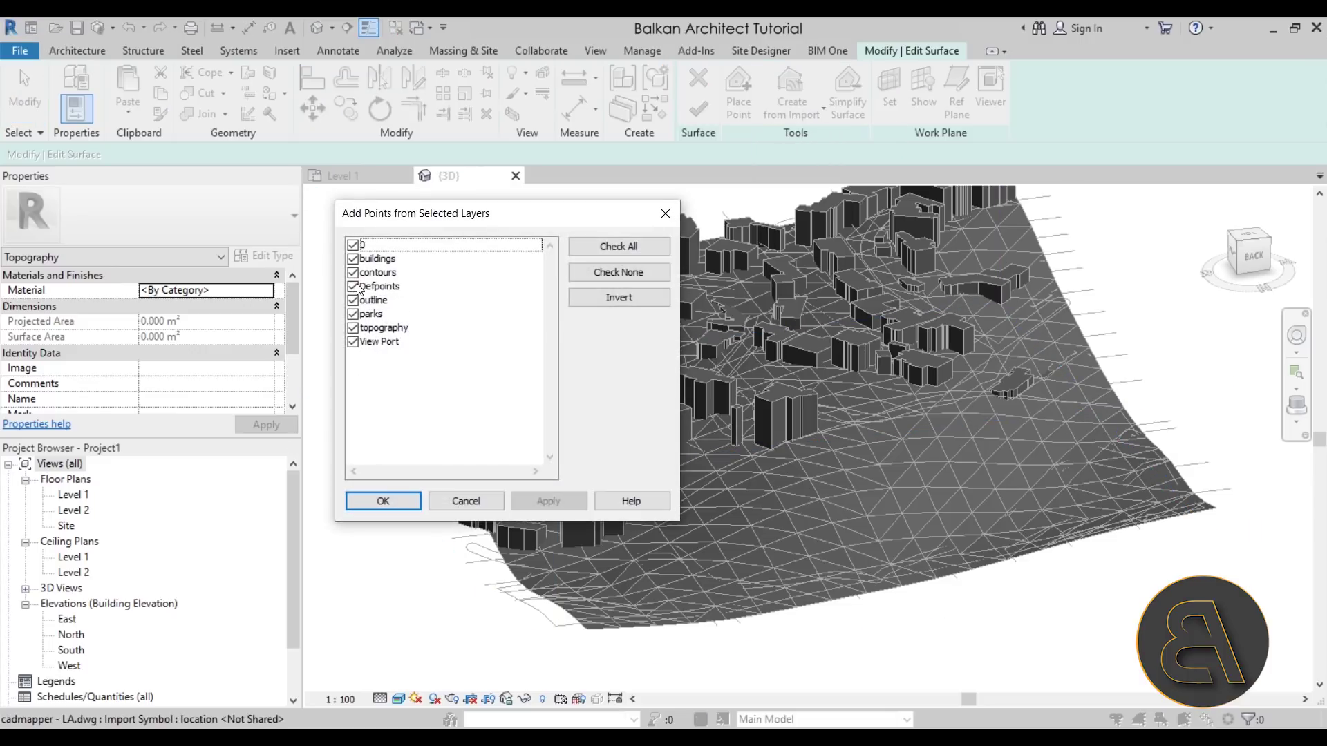
left_click(618, 272)
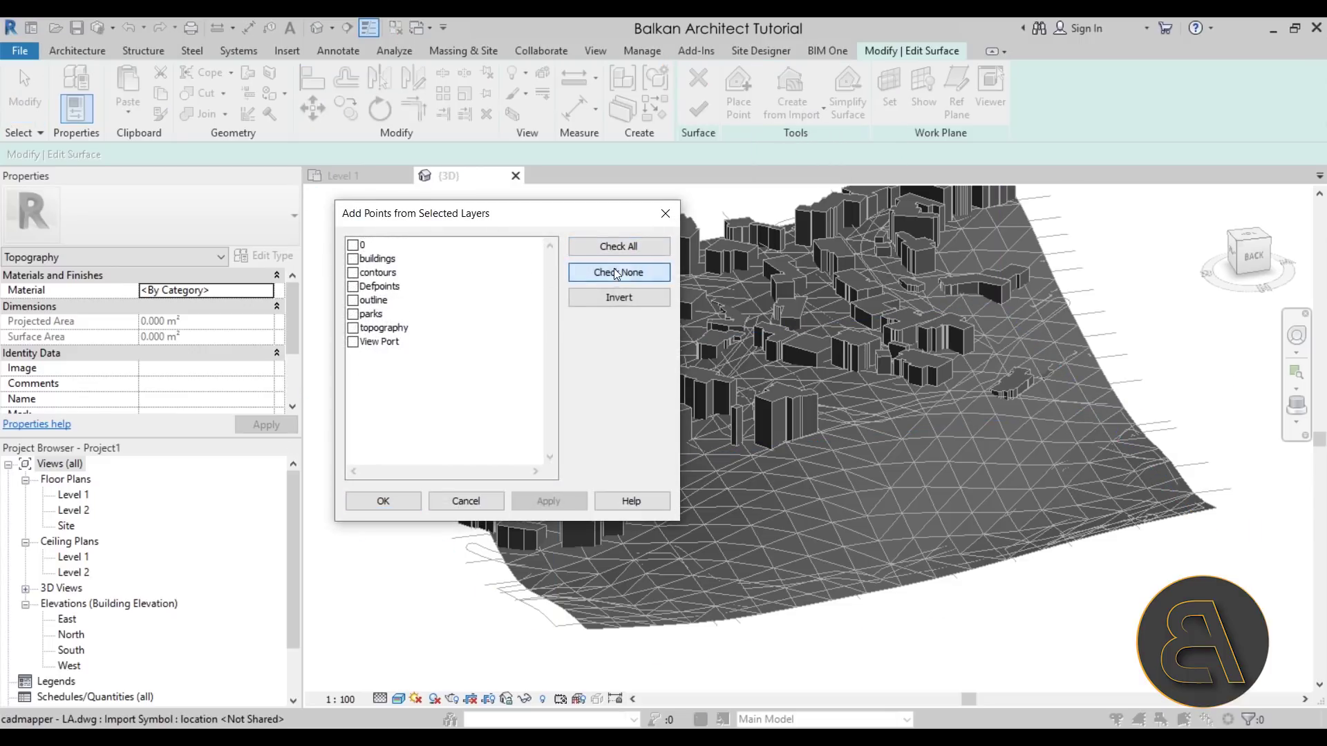
left_click(353, 273)
Step: Create the toposurface points from the contours layer and finish the surface
left_click(383, 501)
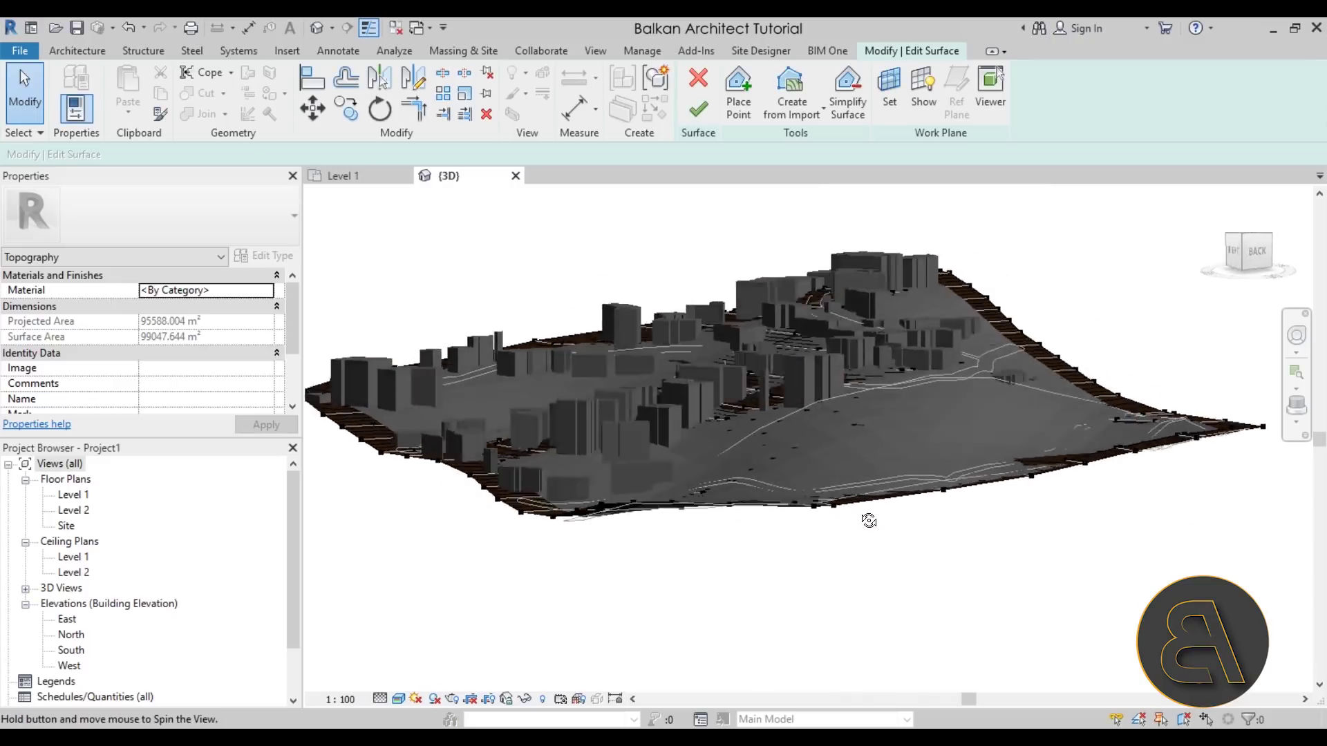
middle_click_drag(869, 520, 801, 352, "shift")
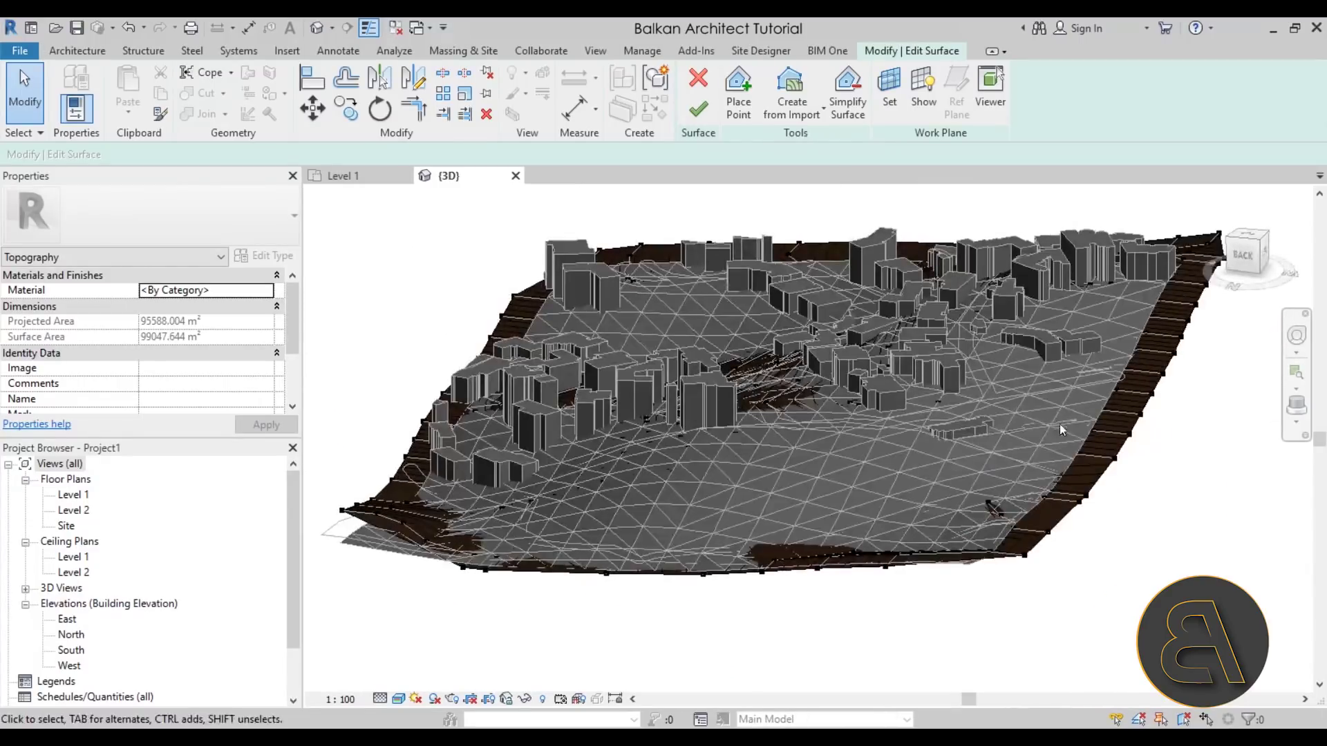
left_click(708, 122)
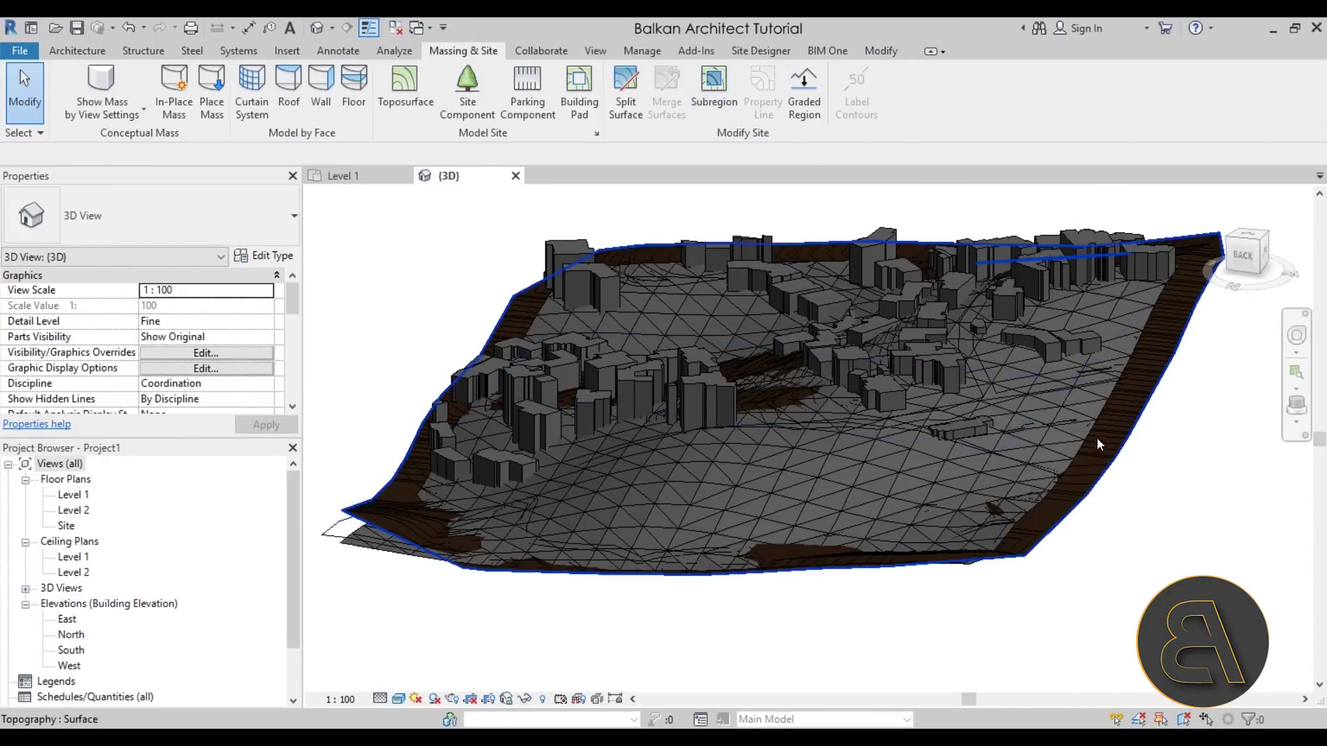
Step: Orbit around the finished toposurface and imported drawing to inspect it from several angles
left_click(1111, 449)
middle_click_drag(743, 619, 898, 581, "shift")
key("Escape")
left_click(505, 432)
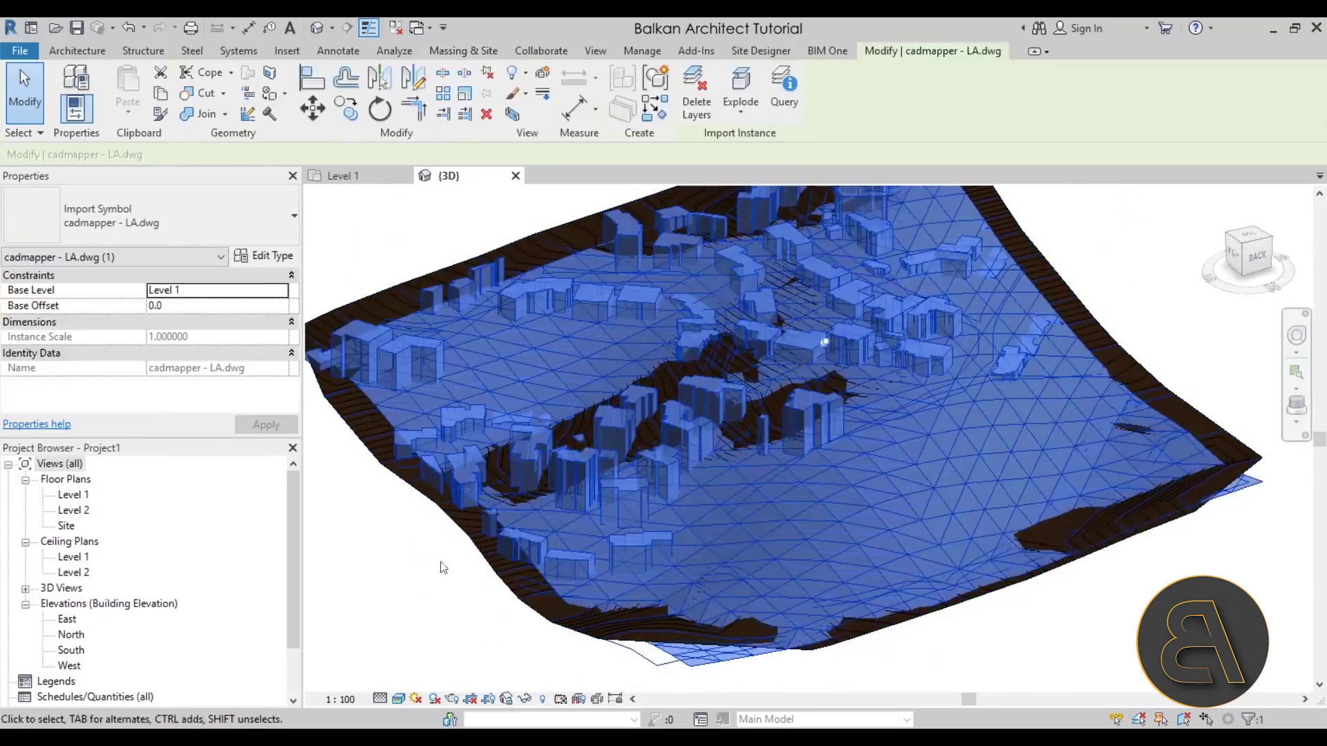
left_click(421, 617)
middle_click_drag(421, 617, 455, 588, "shift")
scroll(640, 437, "up", 8)
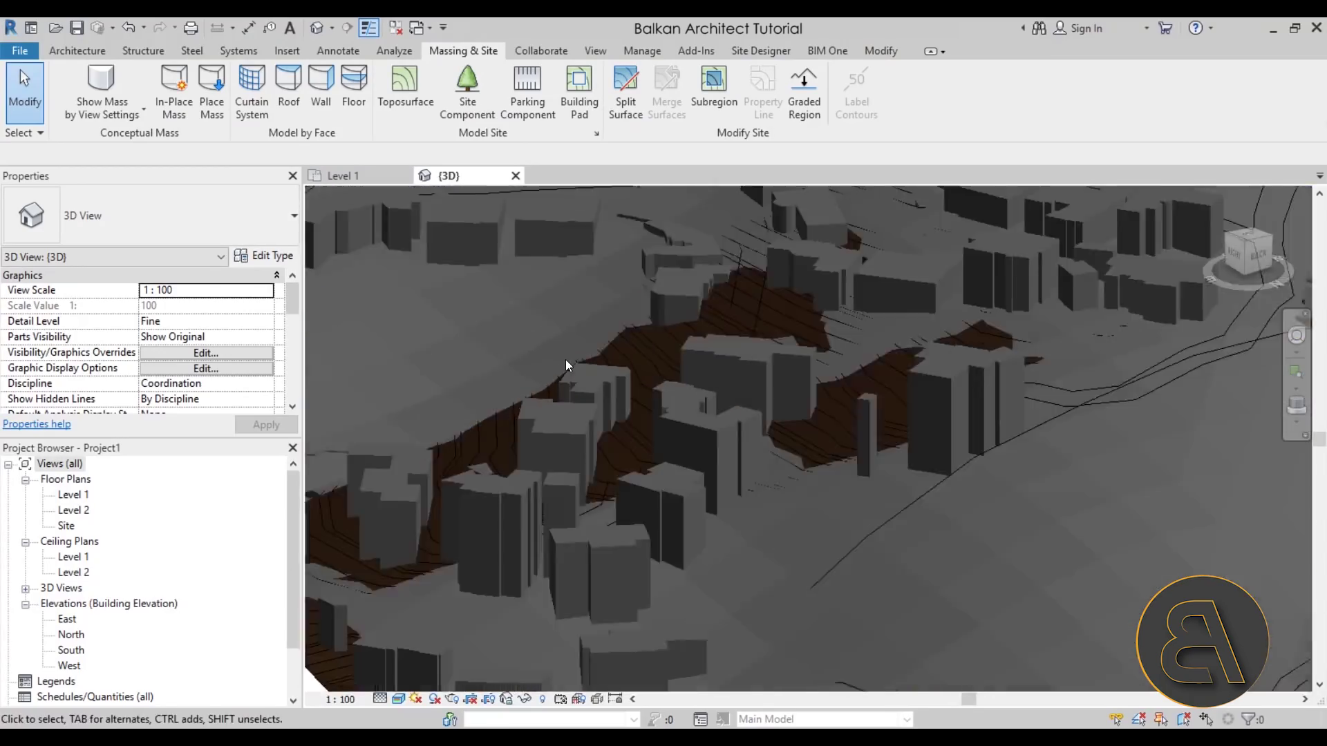
scroll(565, 365, "down", 5)
middle_click_drag(565, 366, 846, 539, "shift")
scroll(846, 539, "up", 3)
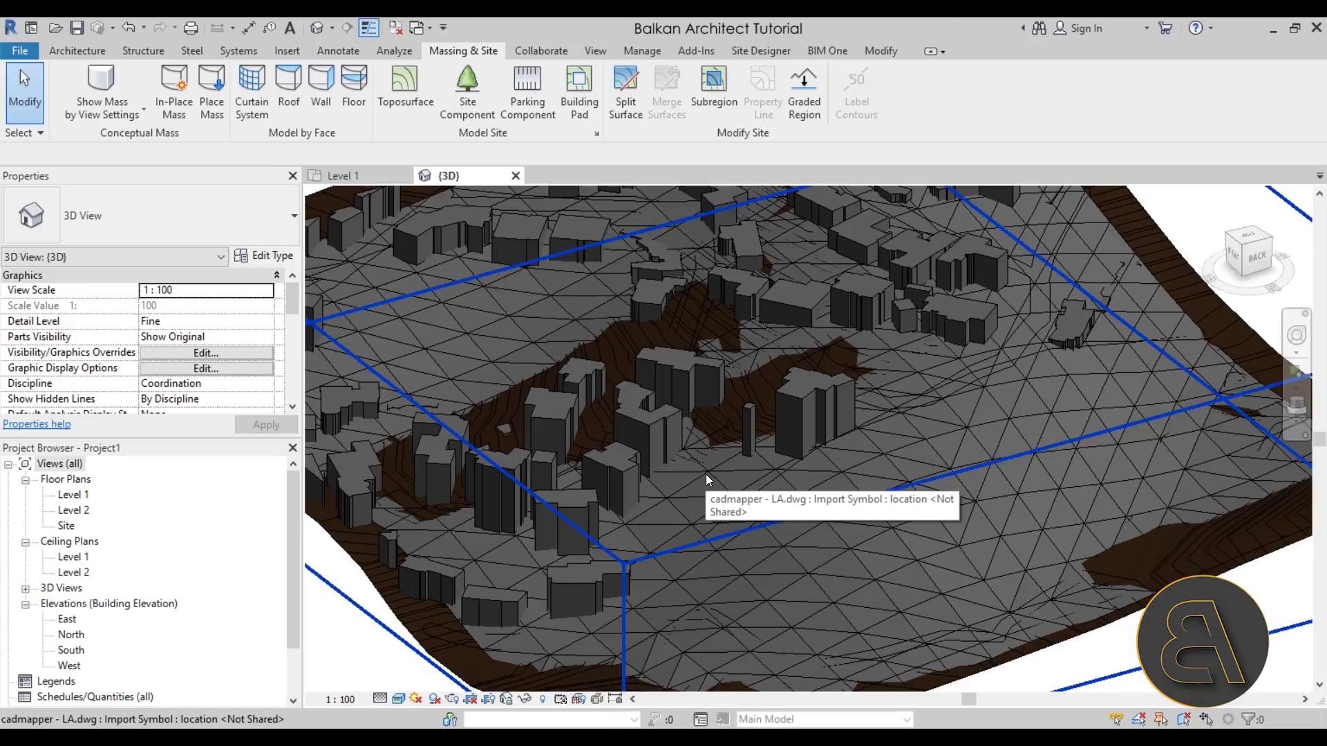
scroll(720, 474, "down", 5)
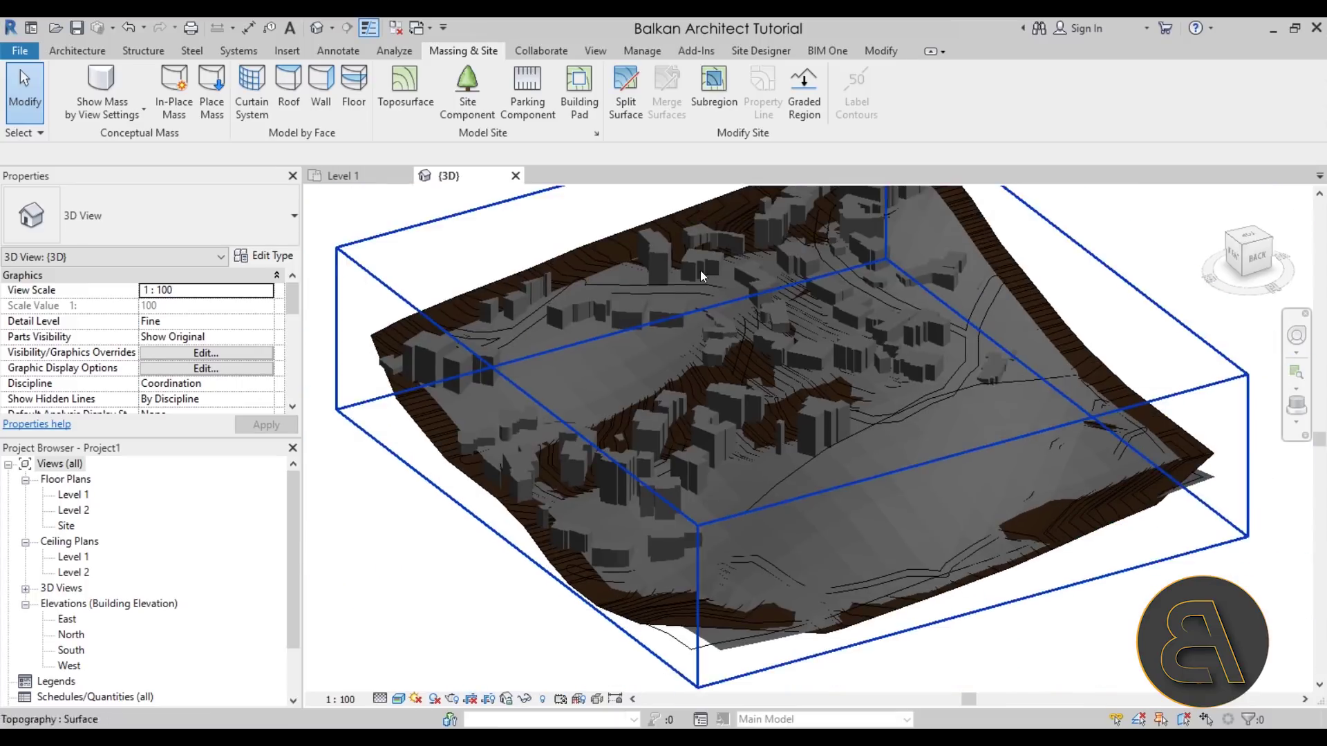
middle_click_drag(720, 474, 772, 439, "shift")
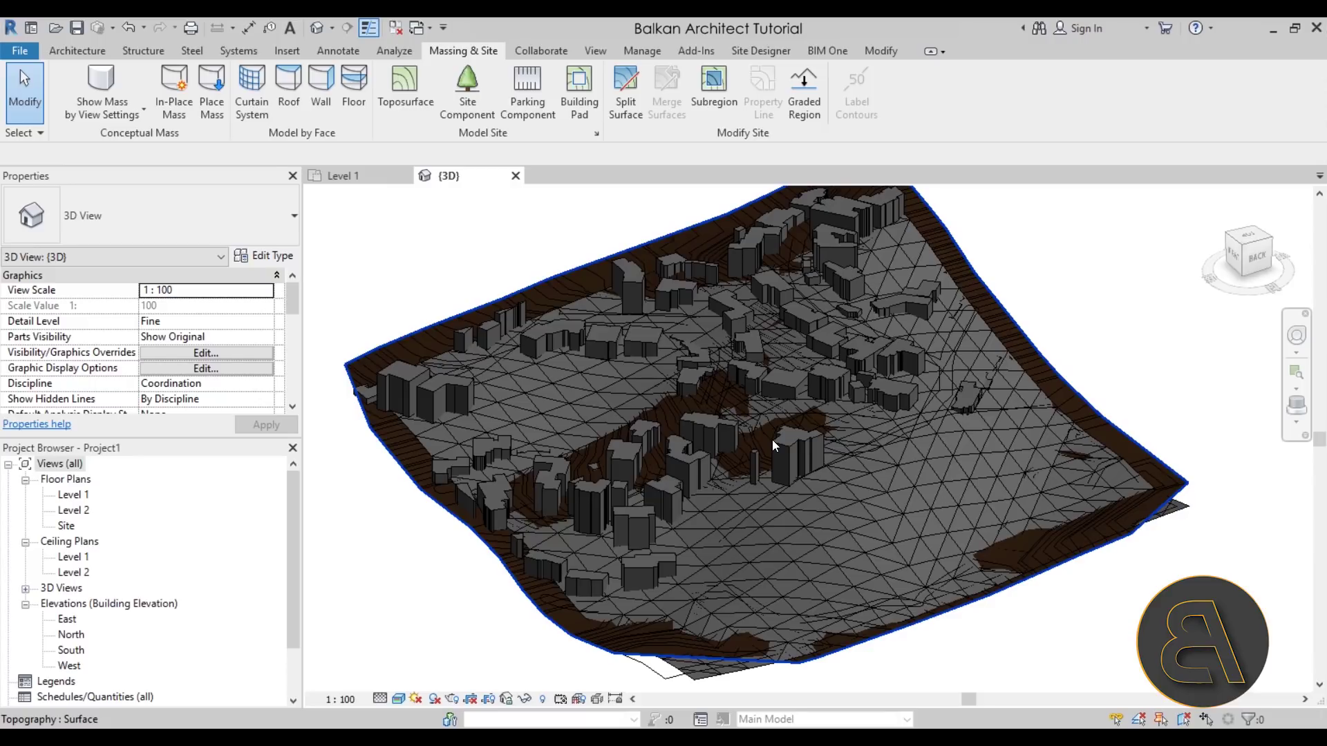
Step: Full-explode the imported CADMapper drawing and dismiss the import warning
left_click(638, 446)
scroll(763, 427, "down", 2)
middle_click_drag(763, 427, 720, 422, "shift")
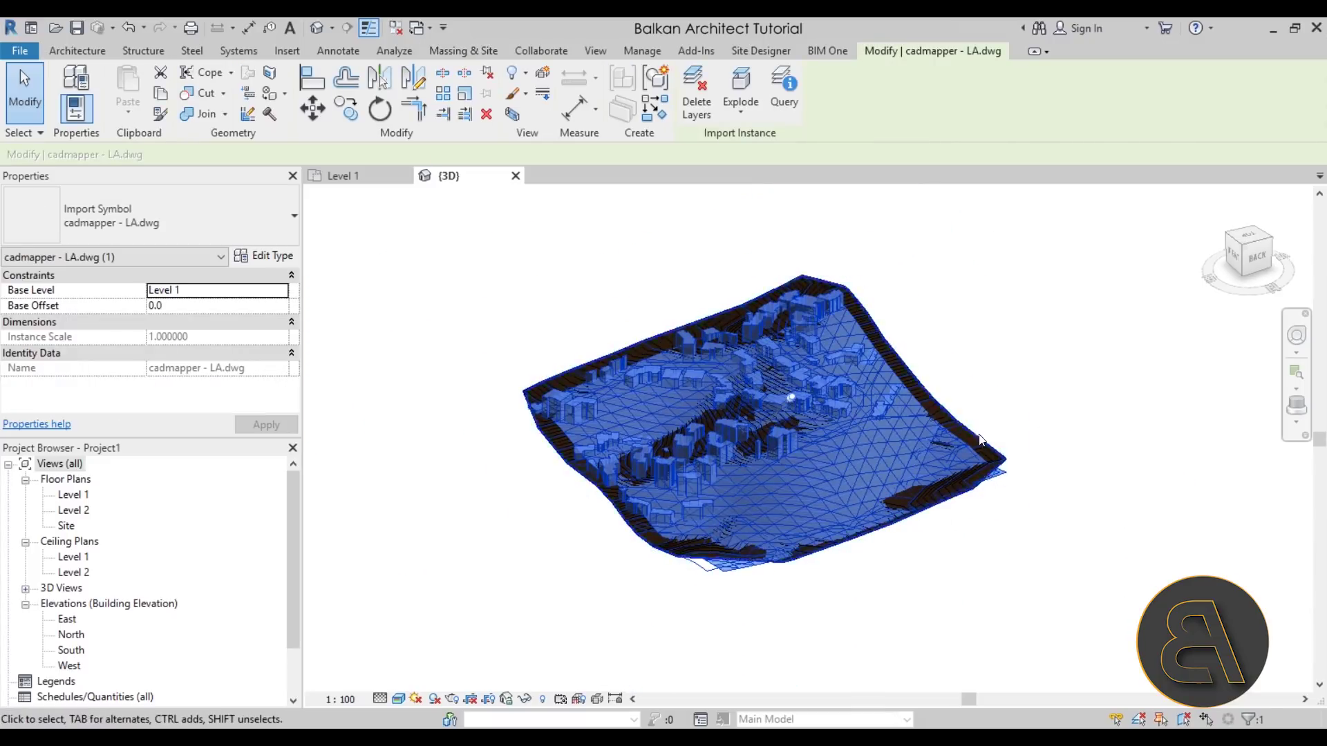
scroll(720, 422, "up", 5)
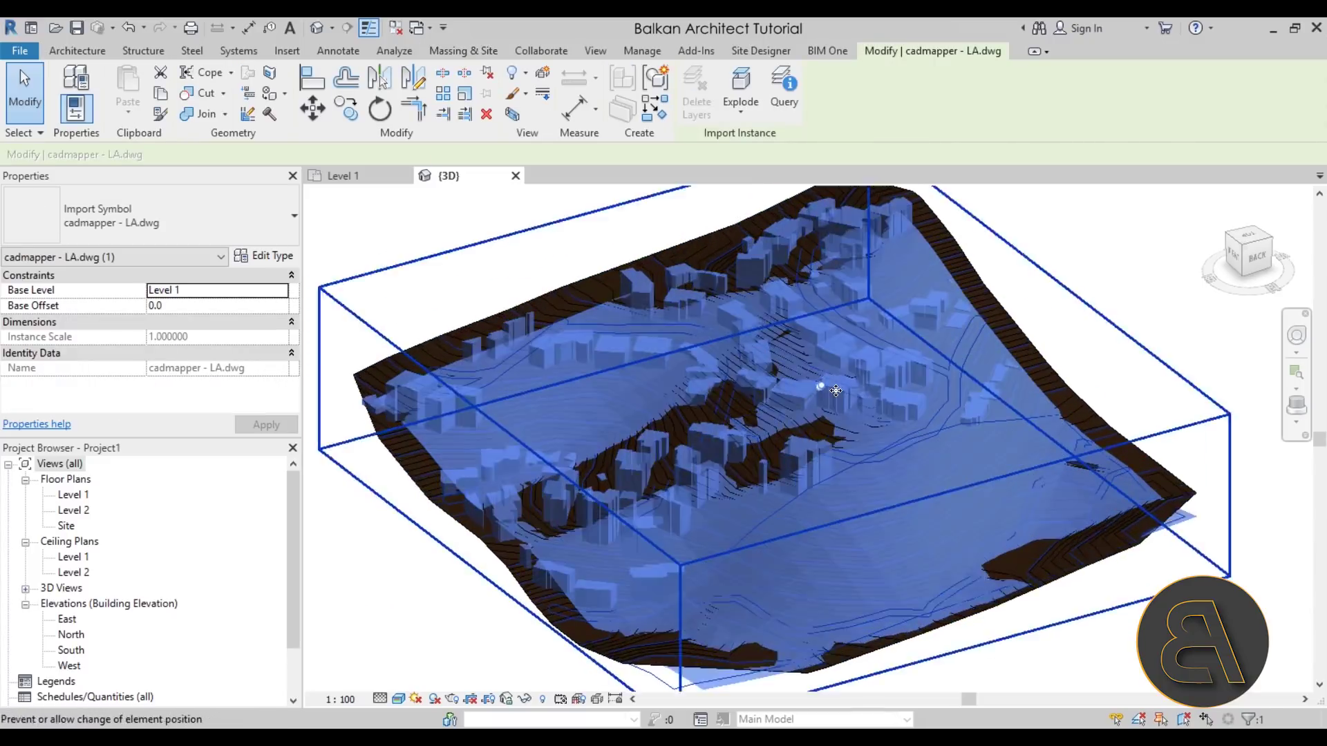
left_click(744, 94)
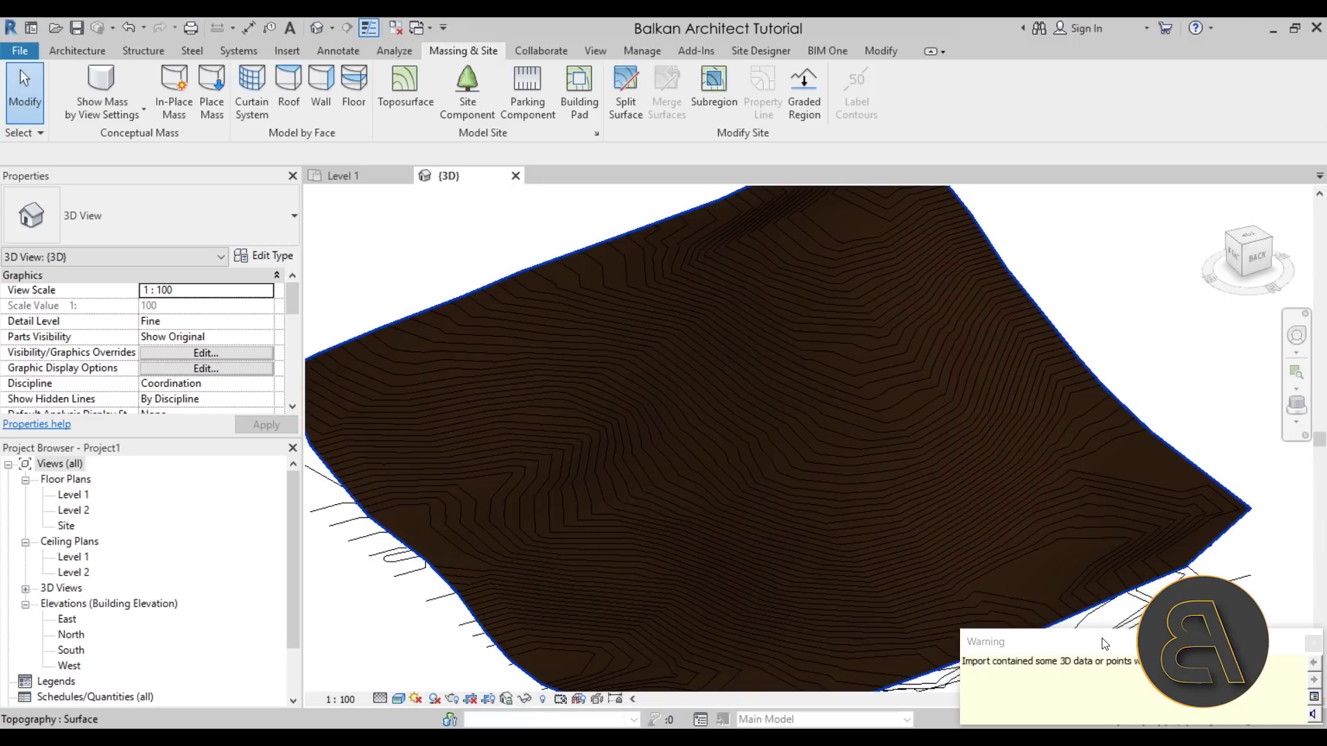
left_click(1312, 644)
Step: Select an exploded road line and check its line style without changing it
scroll(726, 414, "down", 3)
middle_click_drag(903, 610, 772, 460, "shift")
scroll(768, 569, "up", 3)
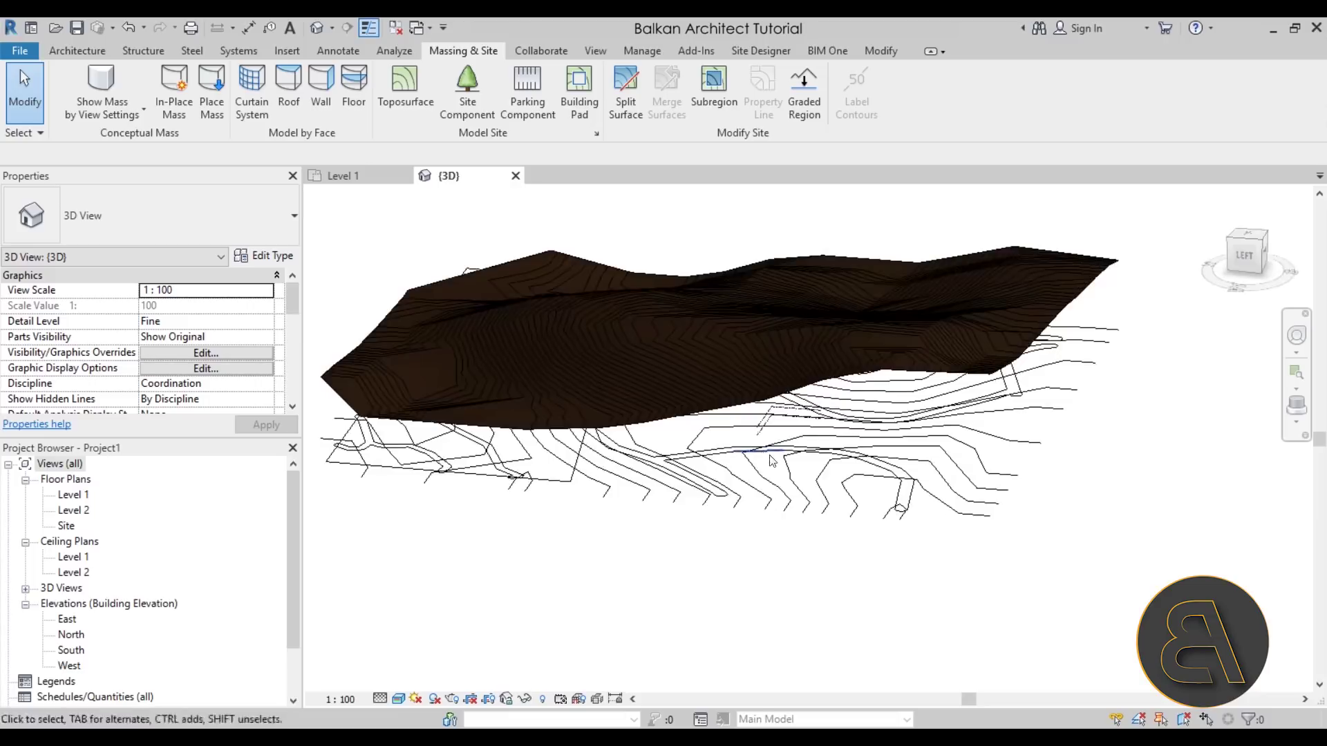
scroll(707, 458, "up", 3)
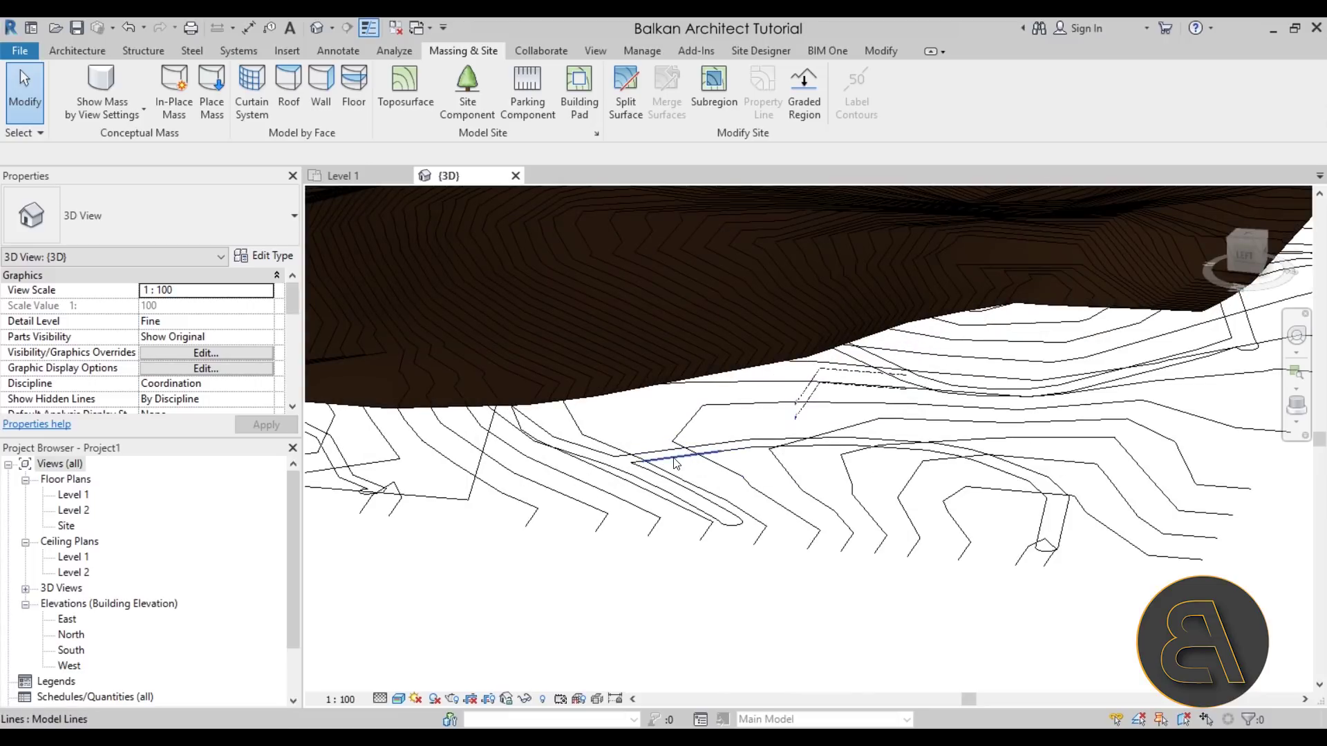
left_click(675, 464)
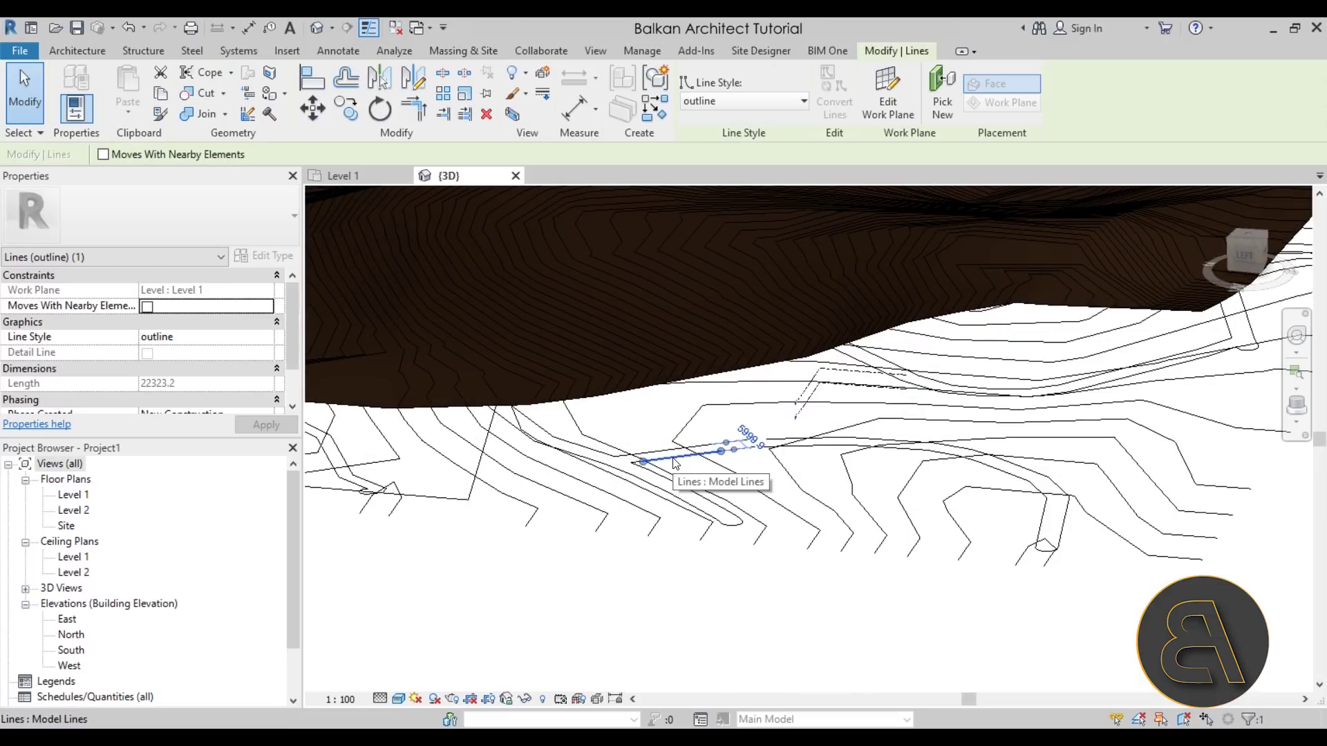
left_click(723, 100)
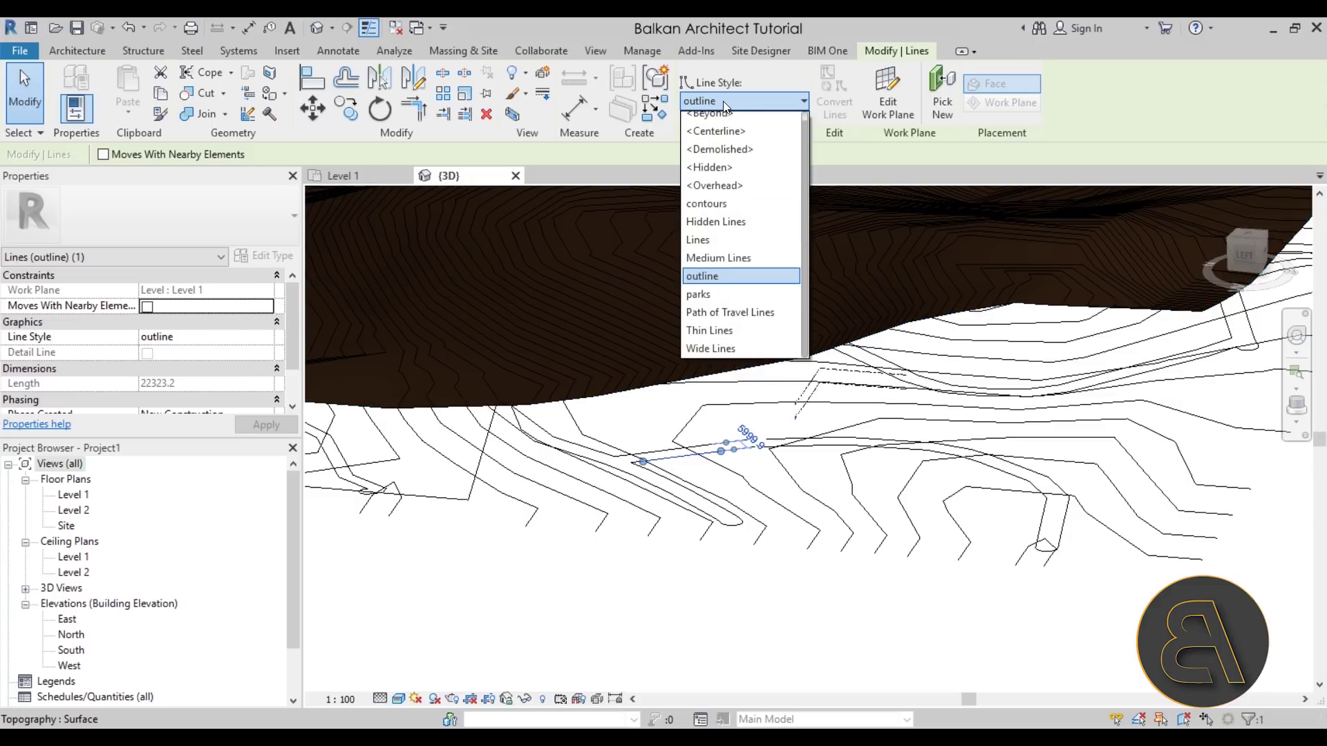
left_click(722, 101)
key("Escape")
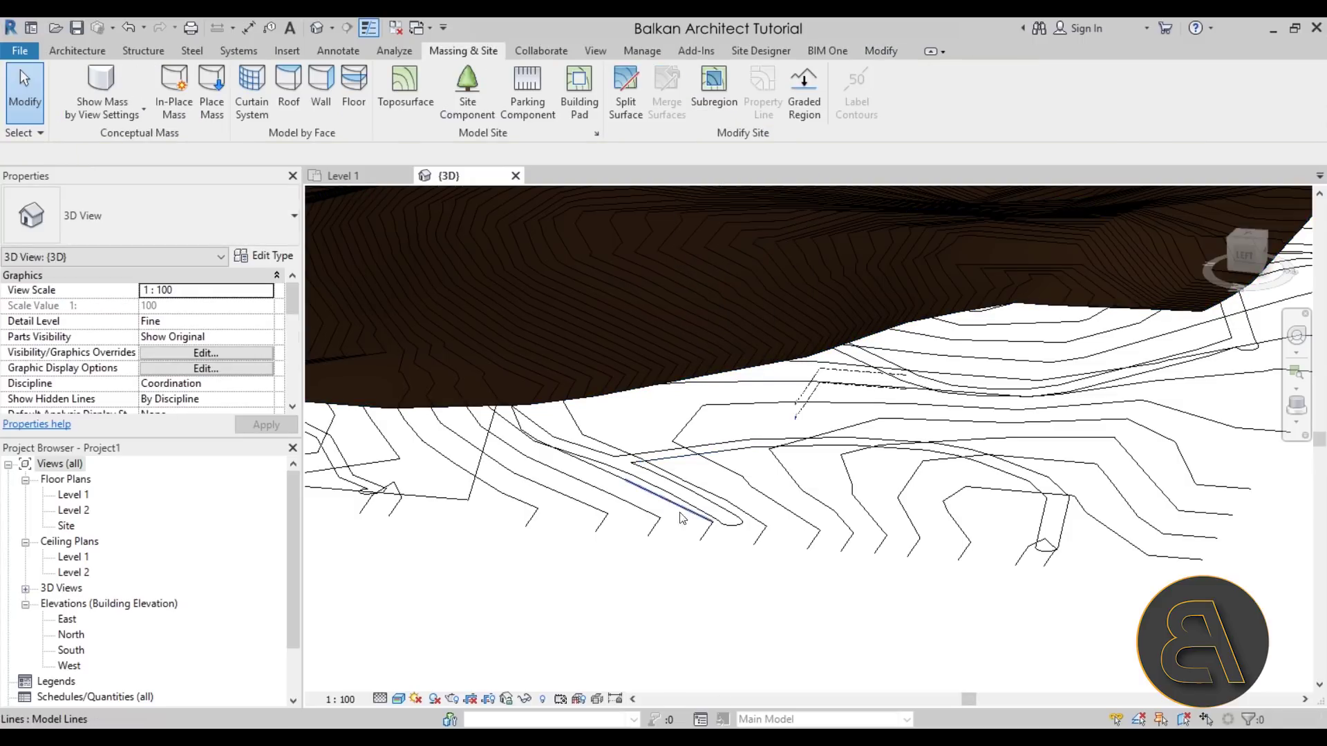
scroll(725, 525, "up", 3)
scroll(737, 509, "down", 6)
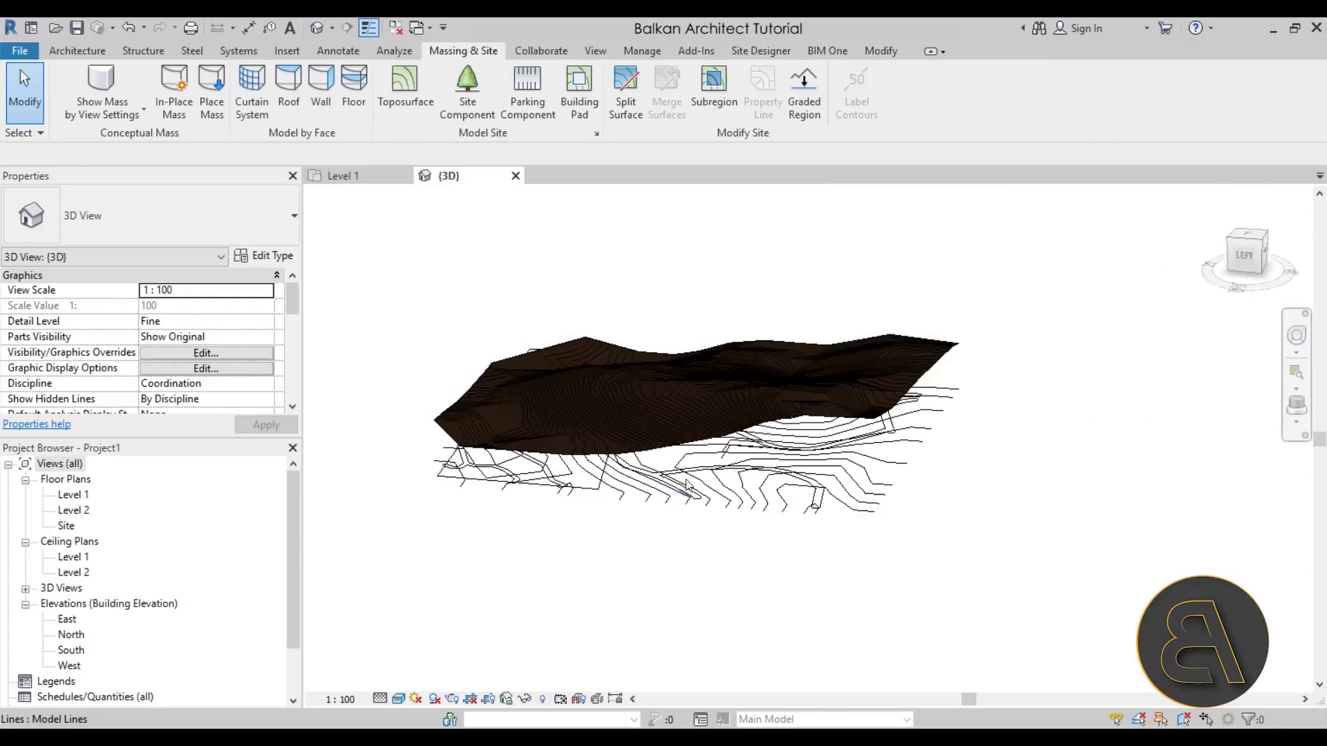
Step: Switch to the Site floor plan and display it in wireframe
double_click(67, 525)
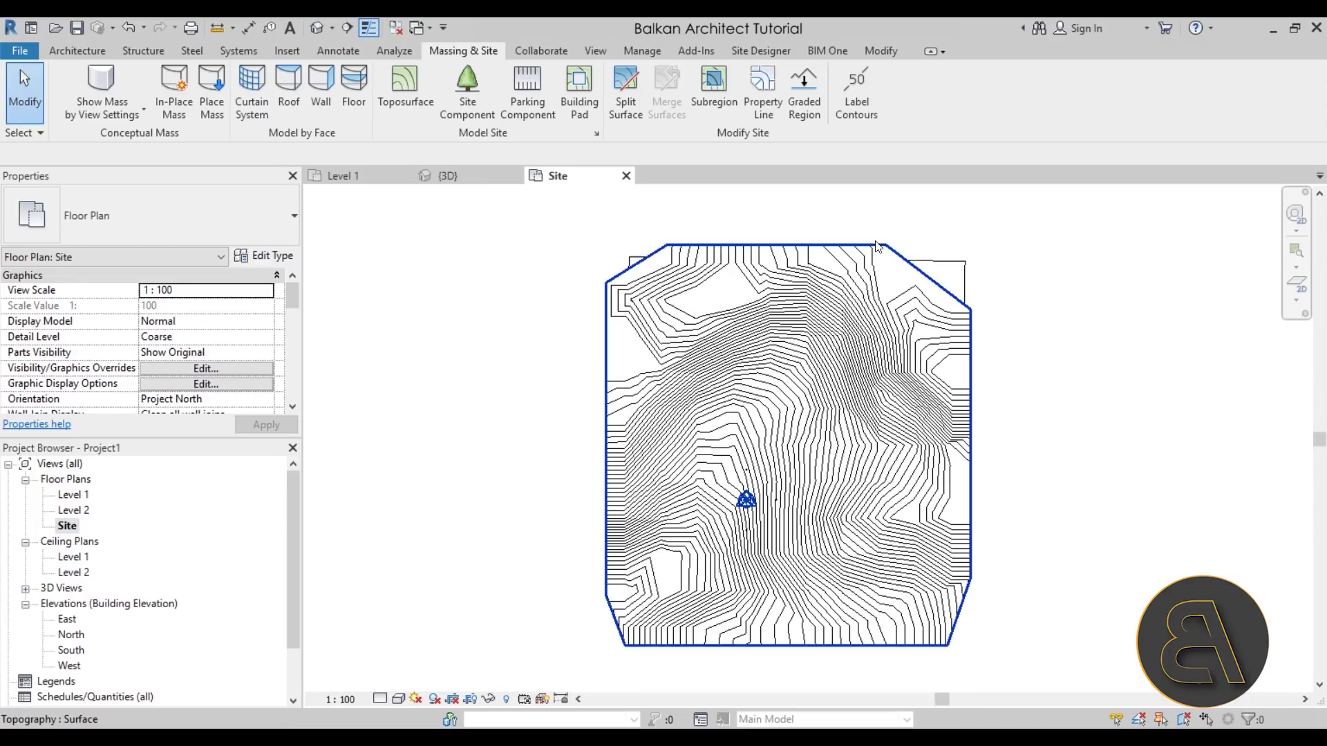
left_click(855, 271)
scroll(880, 501, "up", 5)
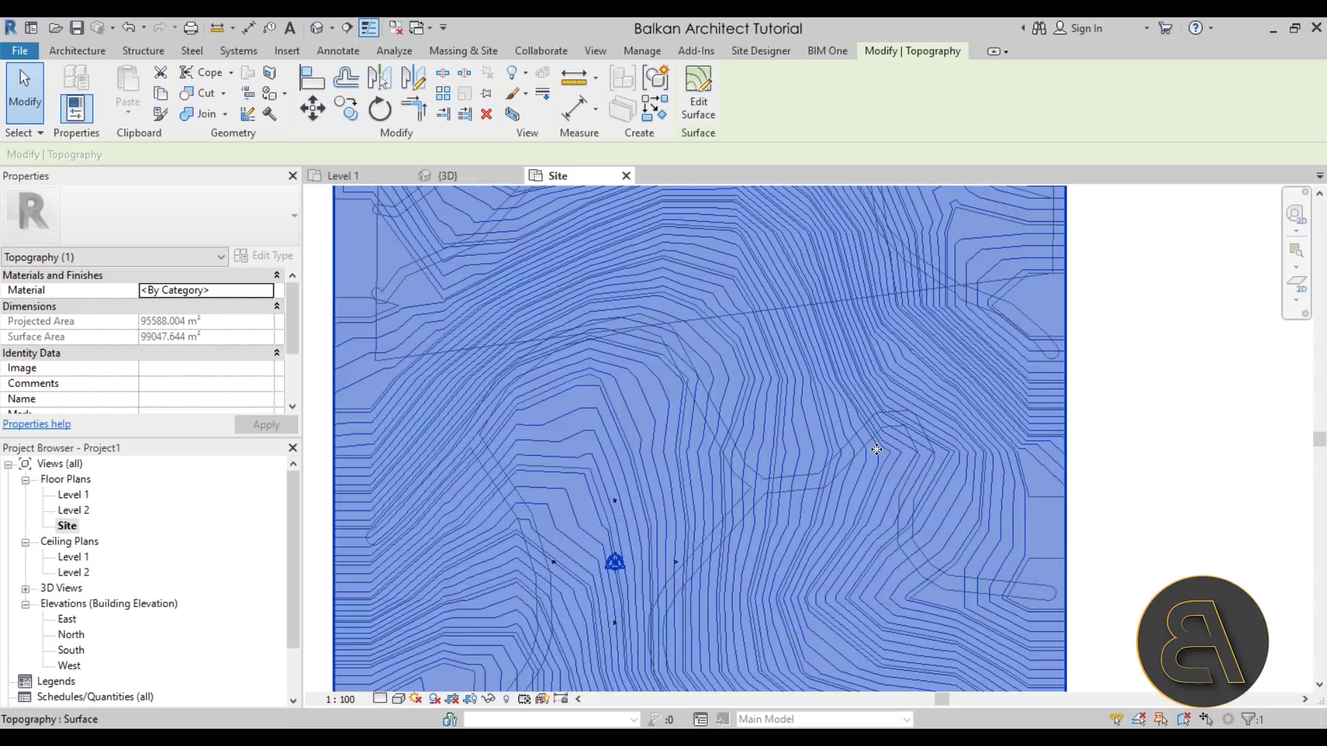
scroll(749, 465, "down", 3)
middle_click_drag(687, 357, 718, 403)
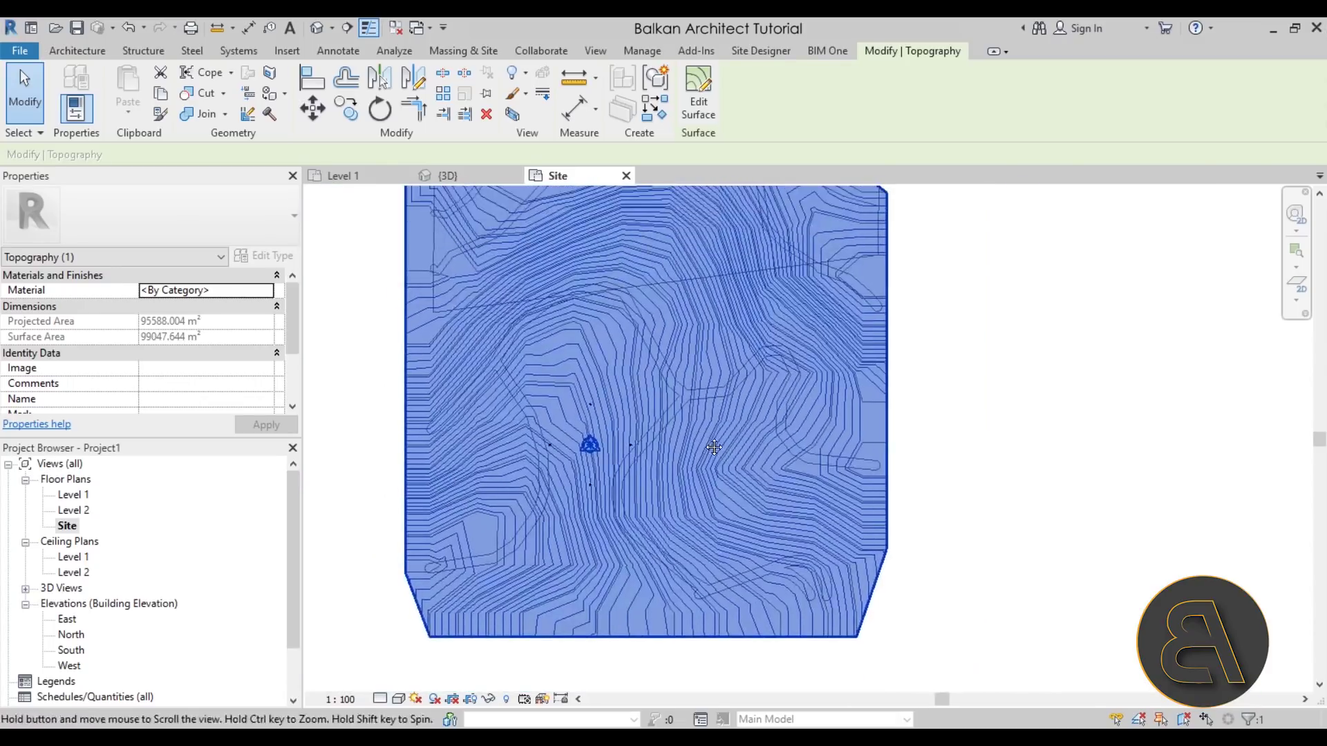
left_click(397, 703)
left_click(426, 593)
key("Escape")
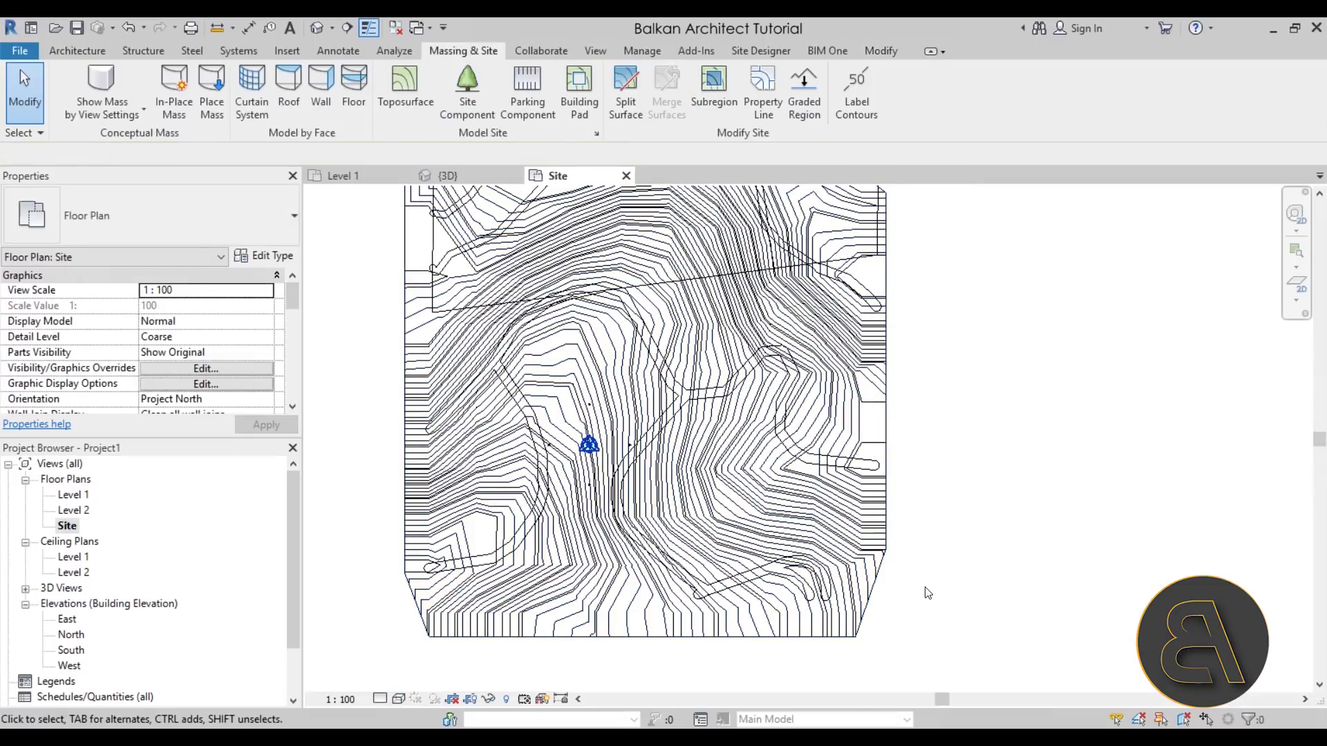
Step: Start a subregion sketch with Pick Lines, then delete the unwanted picked line
left_click(711, 104)
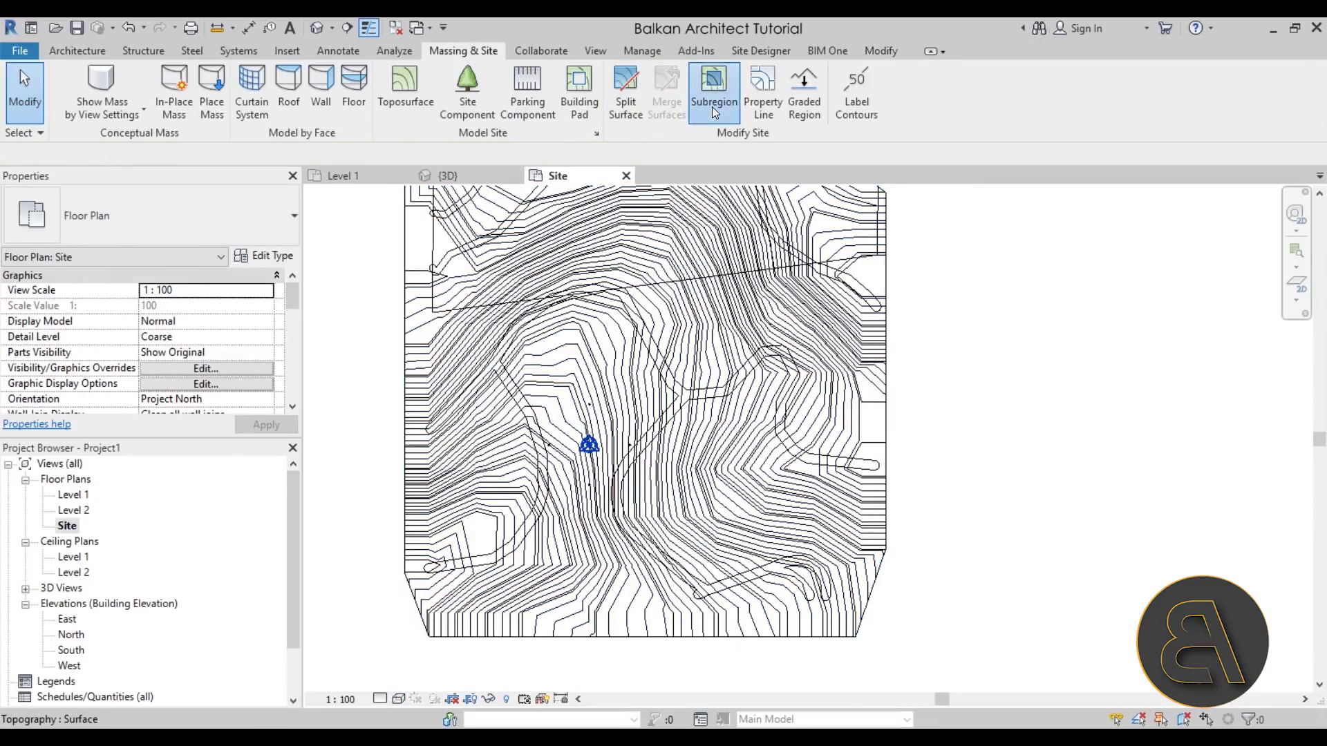
left_click(763, 114)
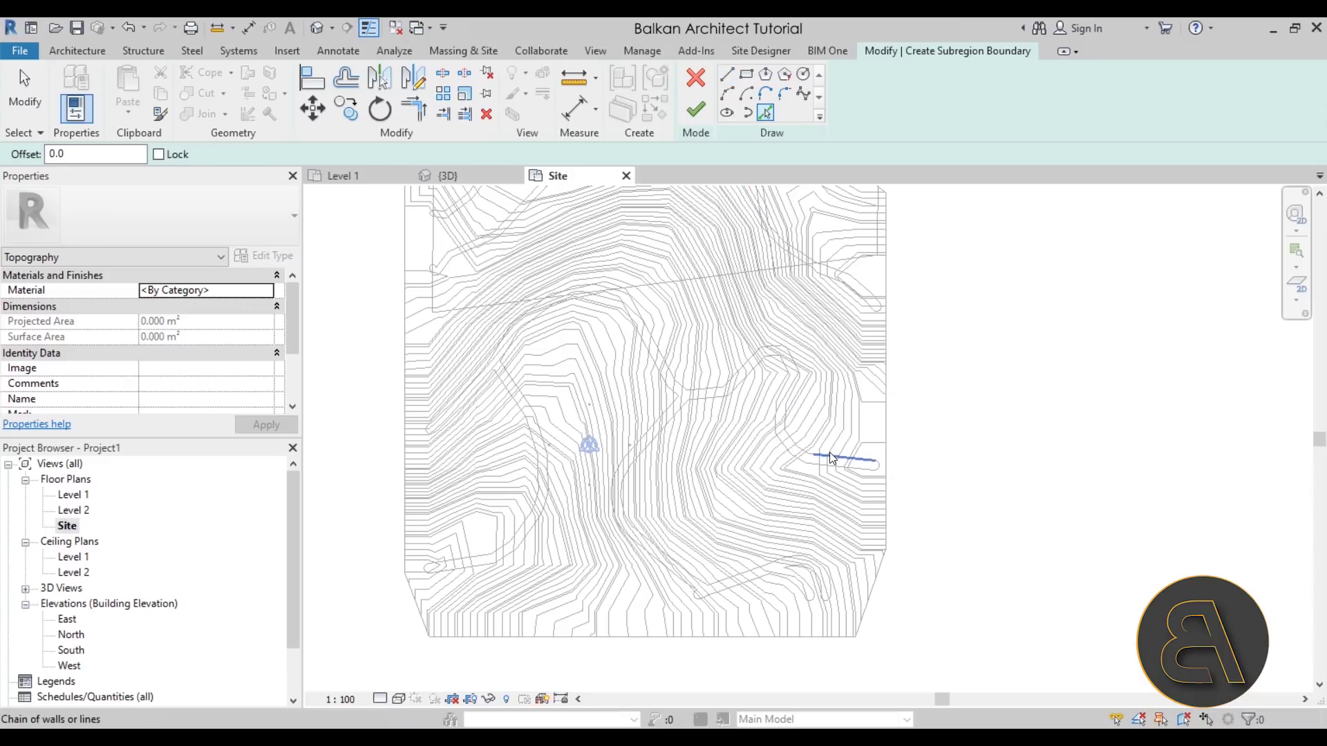
left_click(830, 453)
scroll(887, 468, "up", 2)
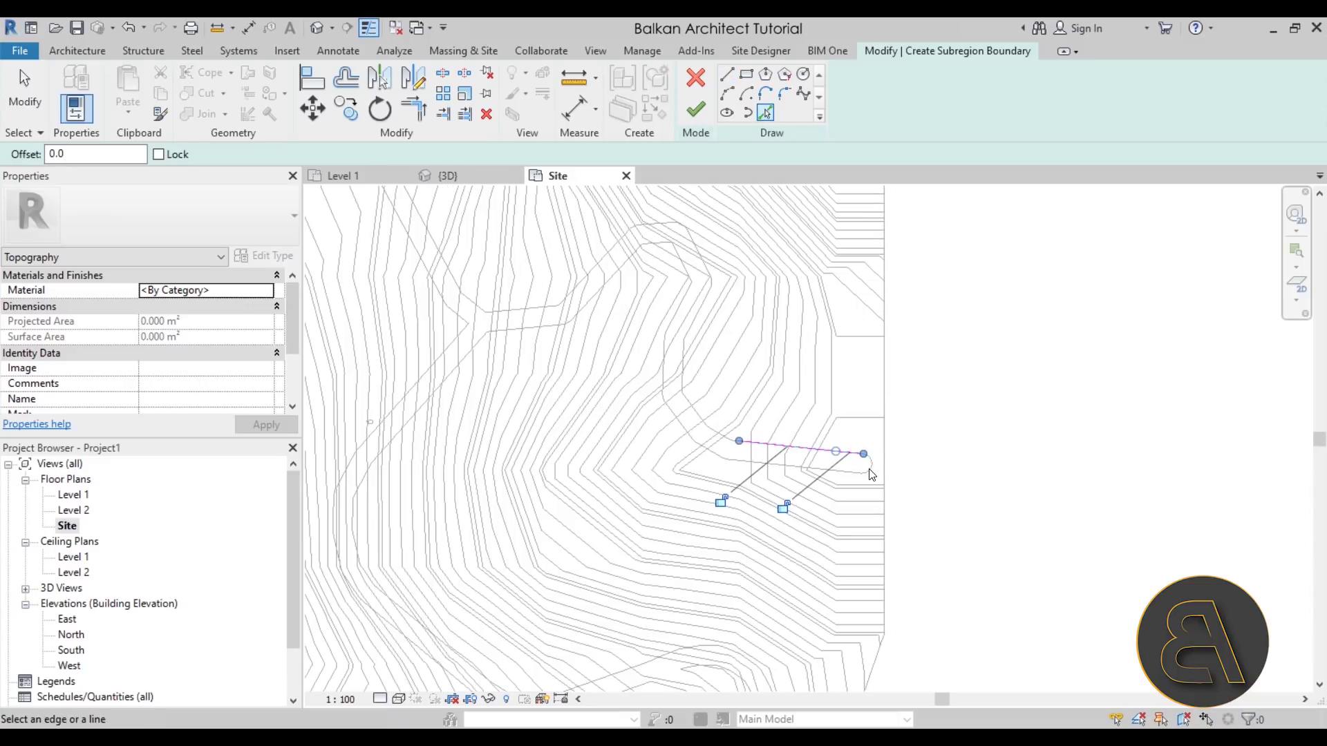
scroll(870, 477, "up", 3)
key("Tab")
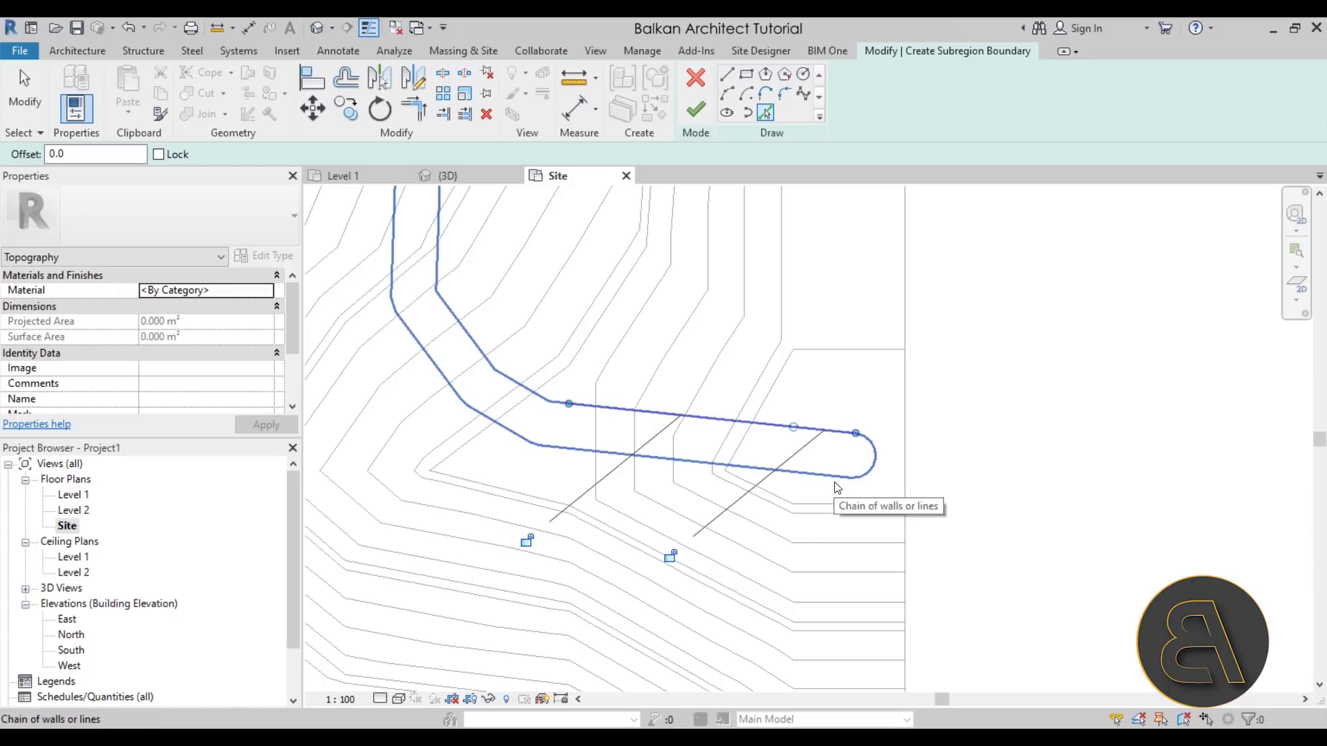
key("Escape")
mouse_move(516, 348)
left_mouse_down()
mouse_move(611, 411)
mouse_move(934, 475)
left_mouse_up()
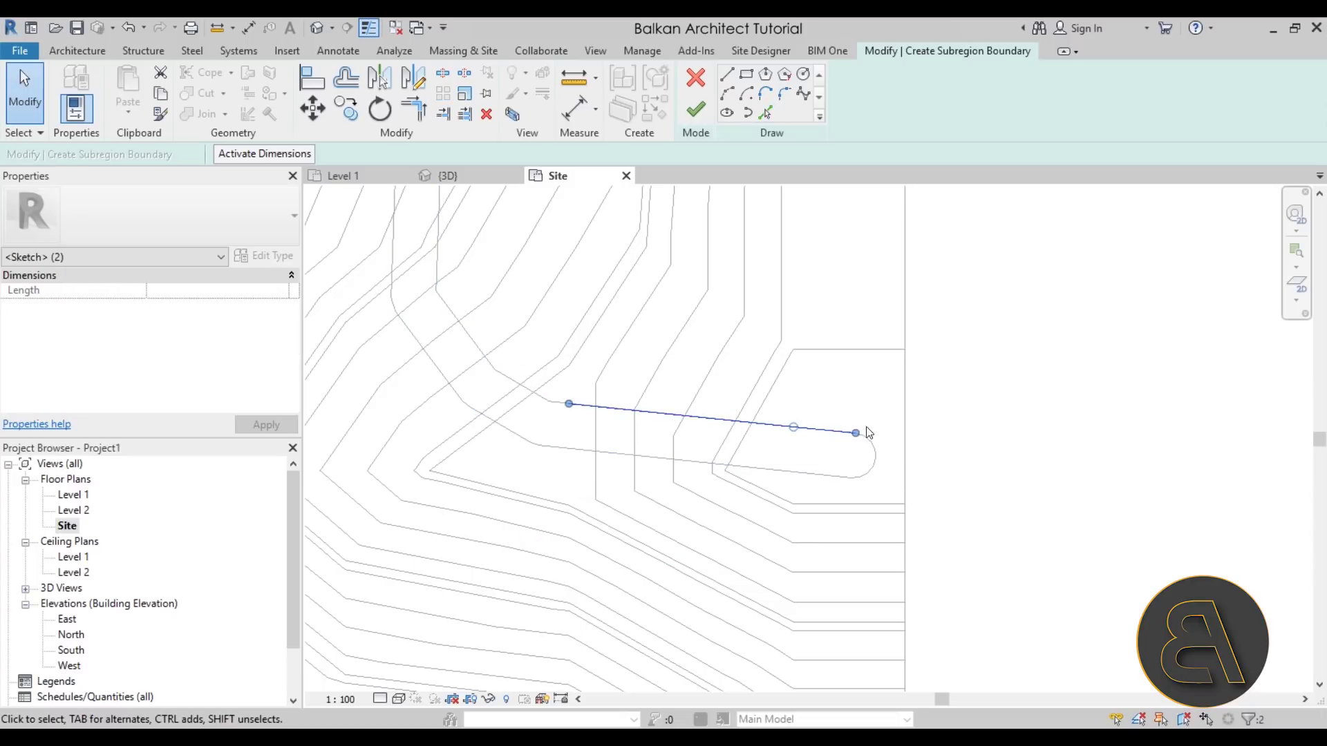
key("Delete")
Step: Pick the first road's chained edge lines into the subregion boundary
left_click(771, 112)
key("Tab")
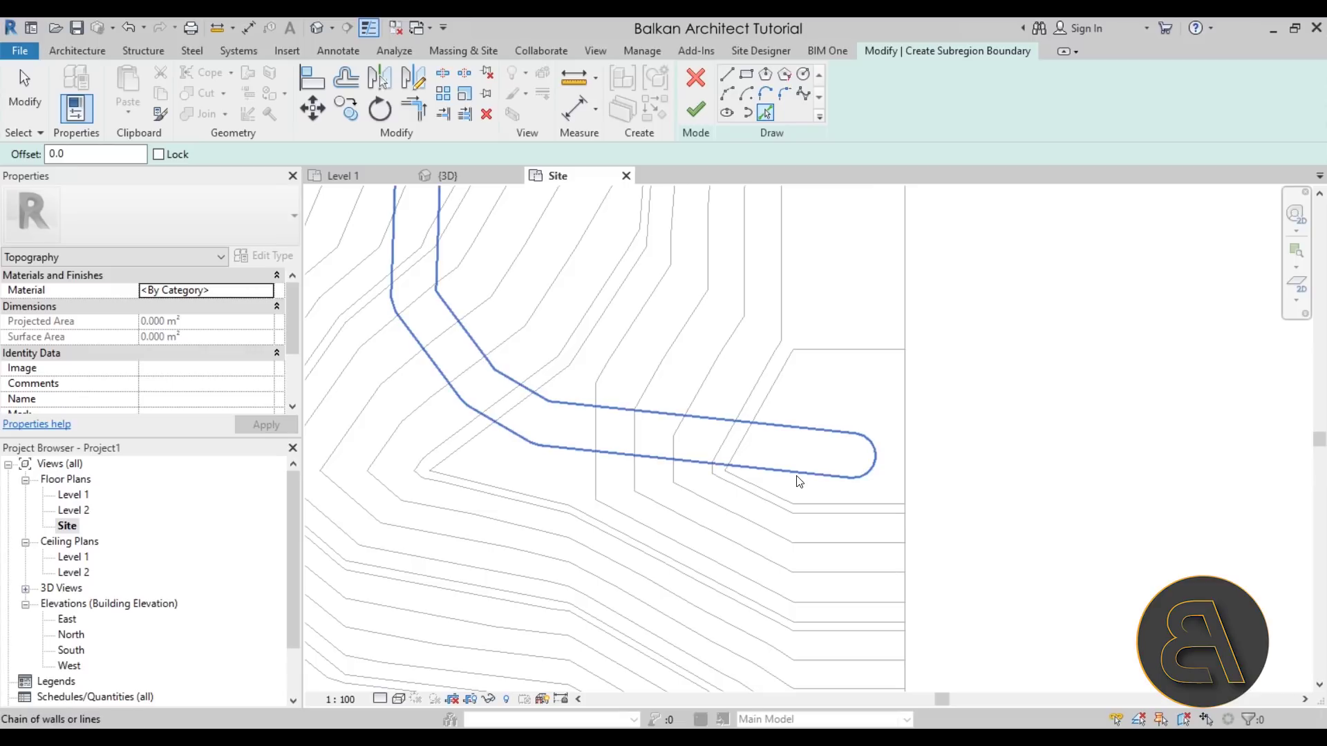
left_click(799, 482)
scroll(865, 541, "down", 3)
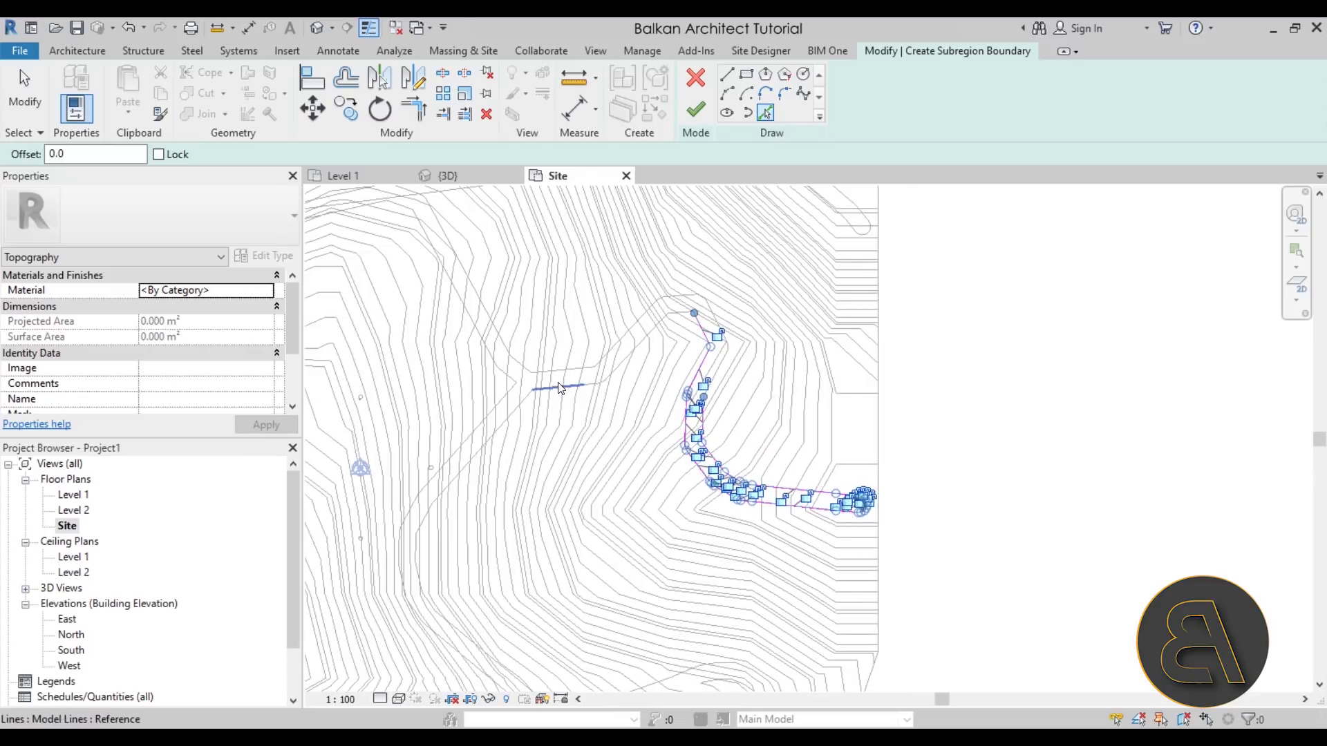
key("Tab")
key("Tab")
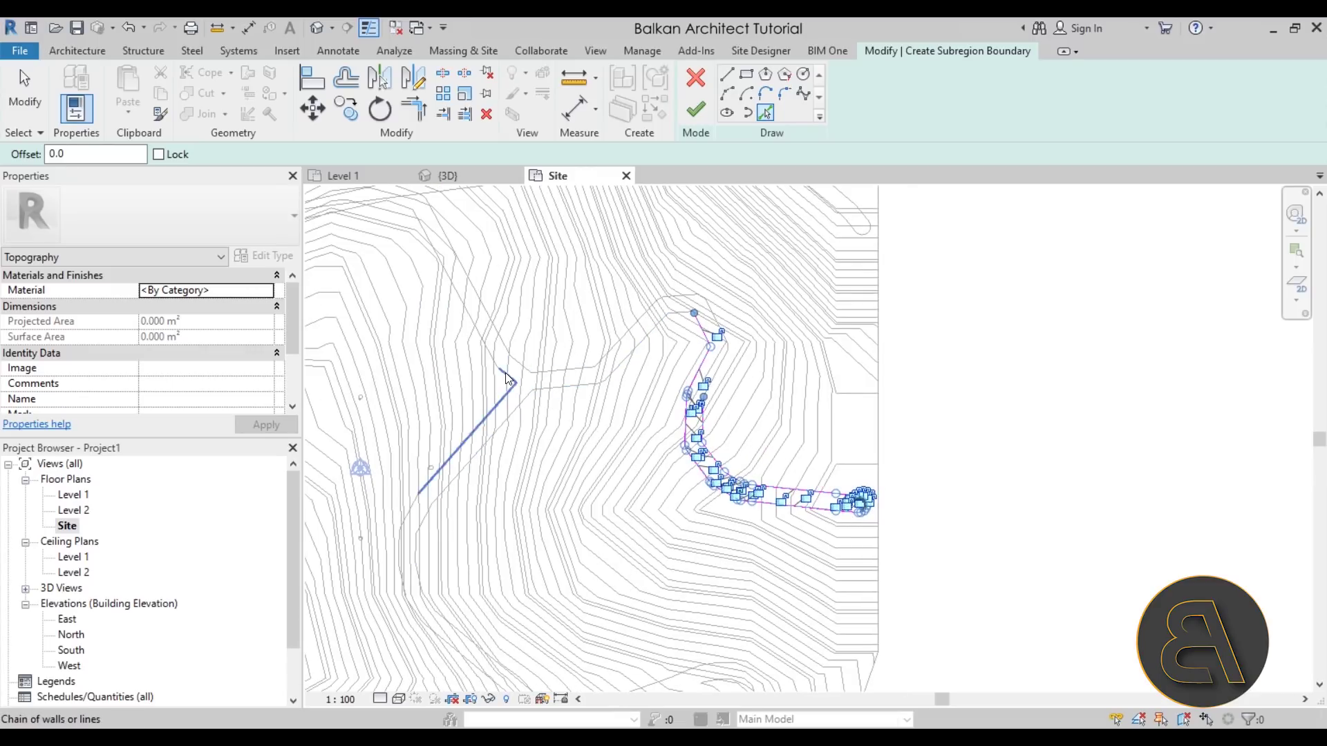
key("Tab")
key("Tab")
key("Tab")
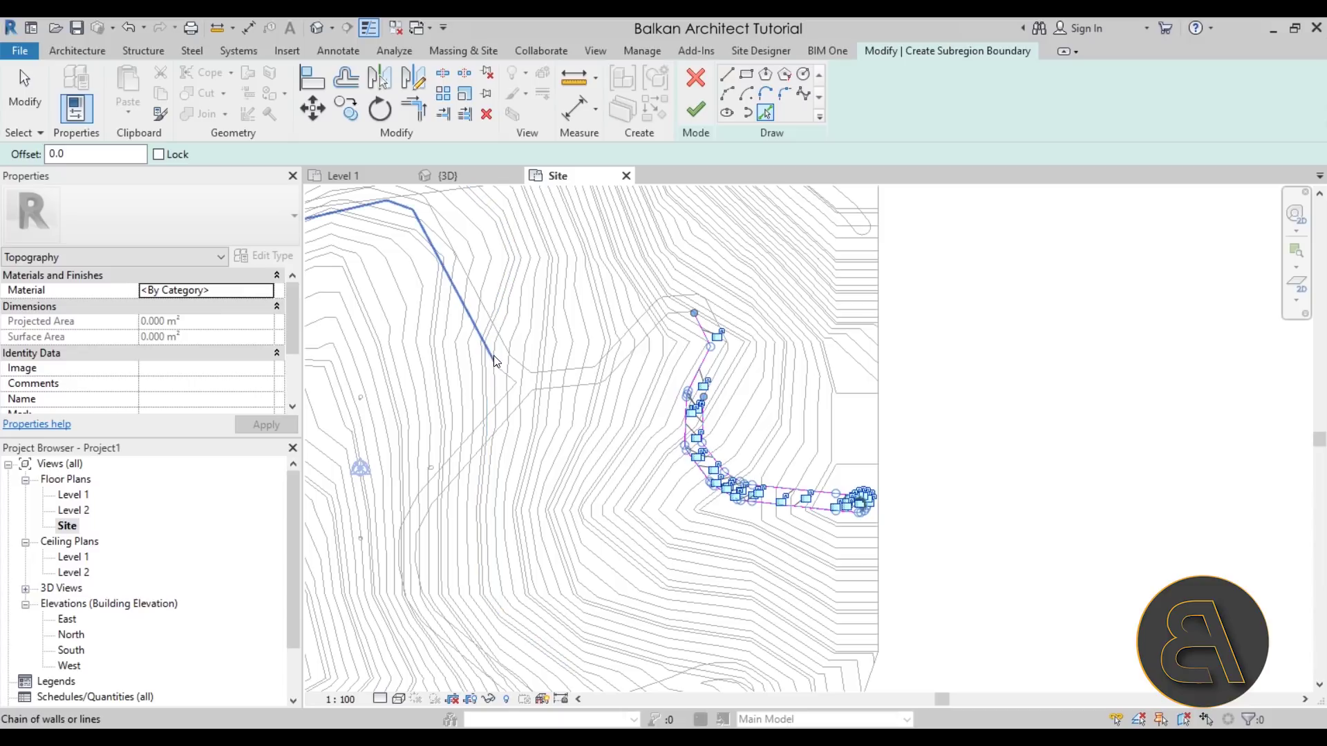
key("Tab")
scroll(709, 331, "down", 3)
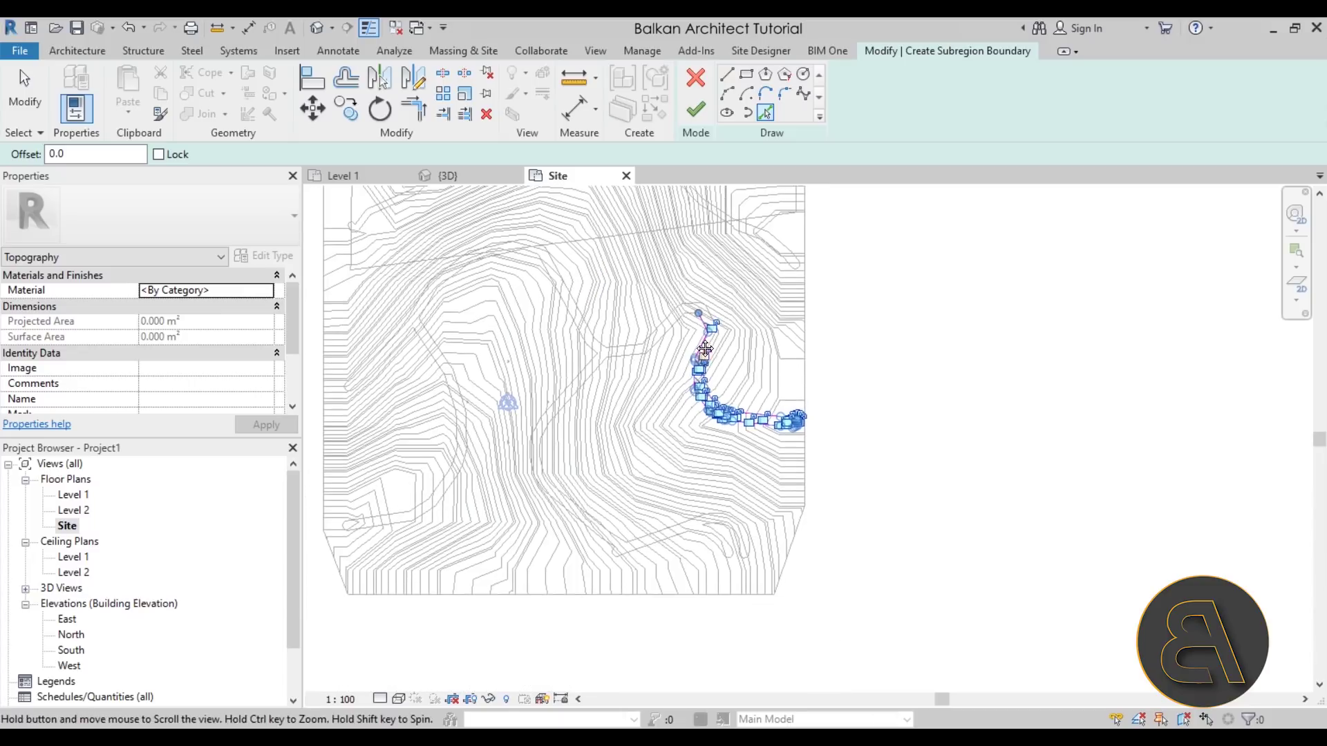
middle_click_drag(580, 358, 565, 375)
Step: Add the reference road chain, short segment and rounded road end to the boundary
scroll(733, 313, "up", 2)
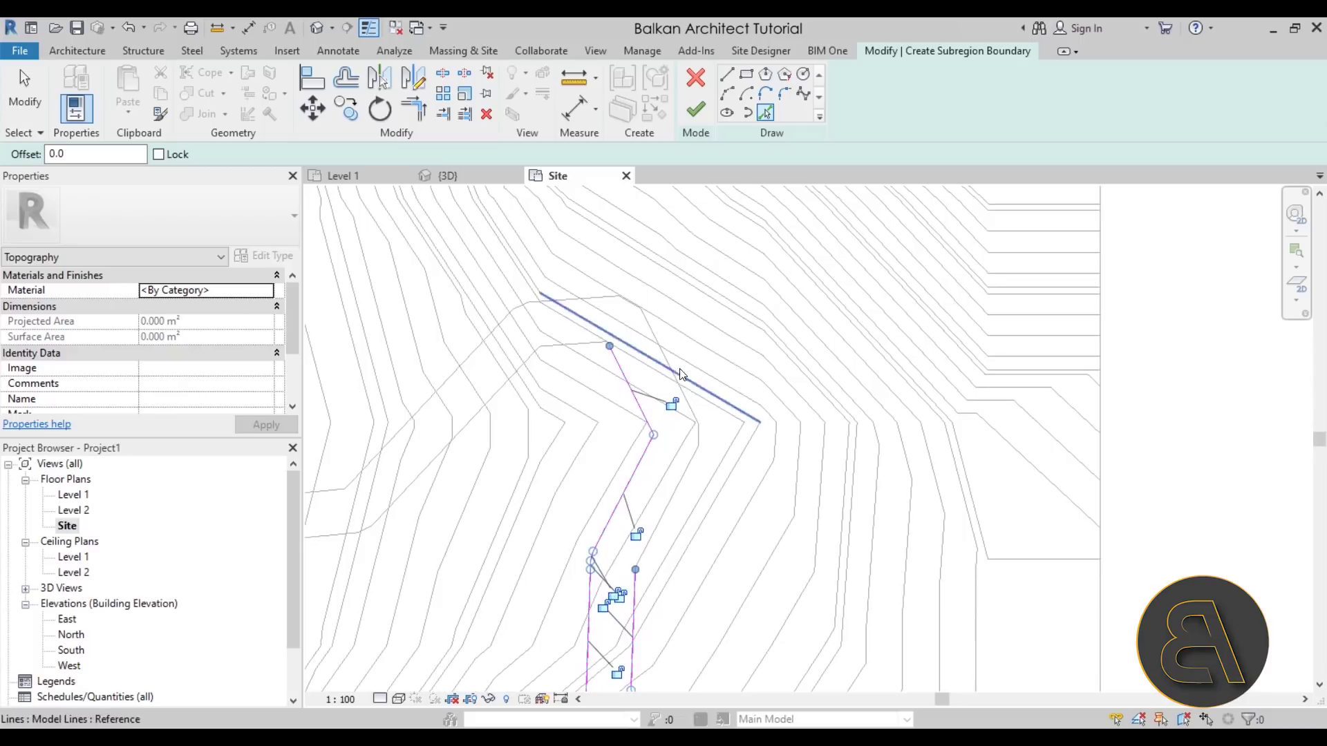
key("Tab")
scroll(671, 367, "down", 3)
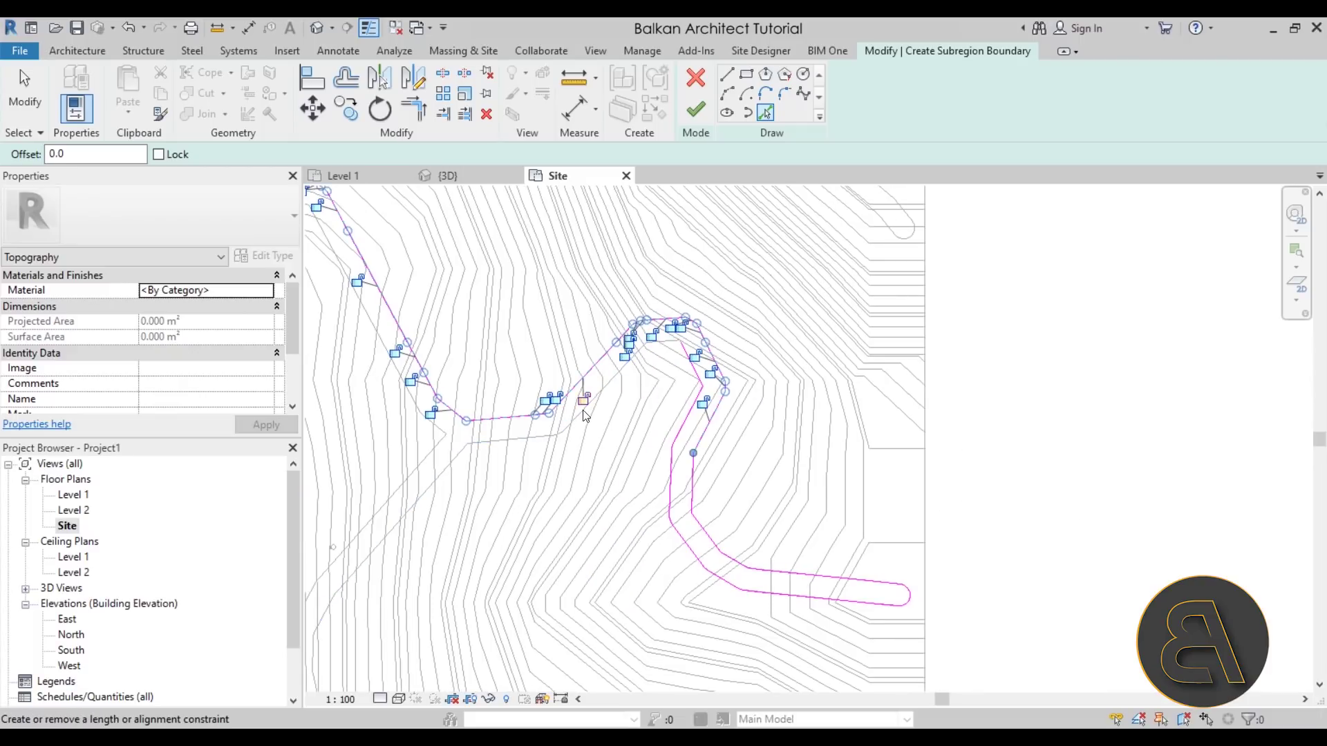
key("Tab")
left_click(547, 436)
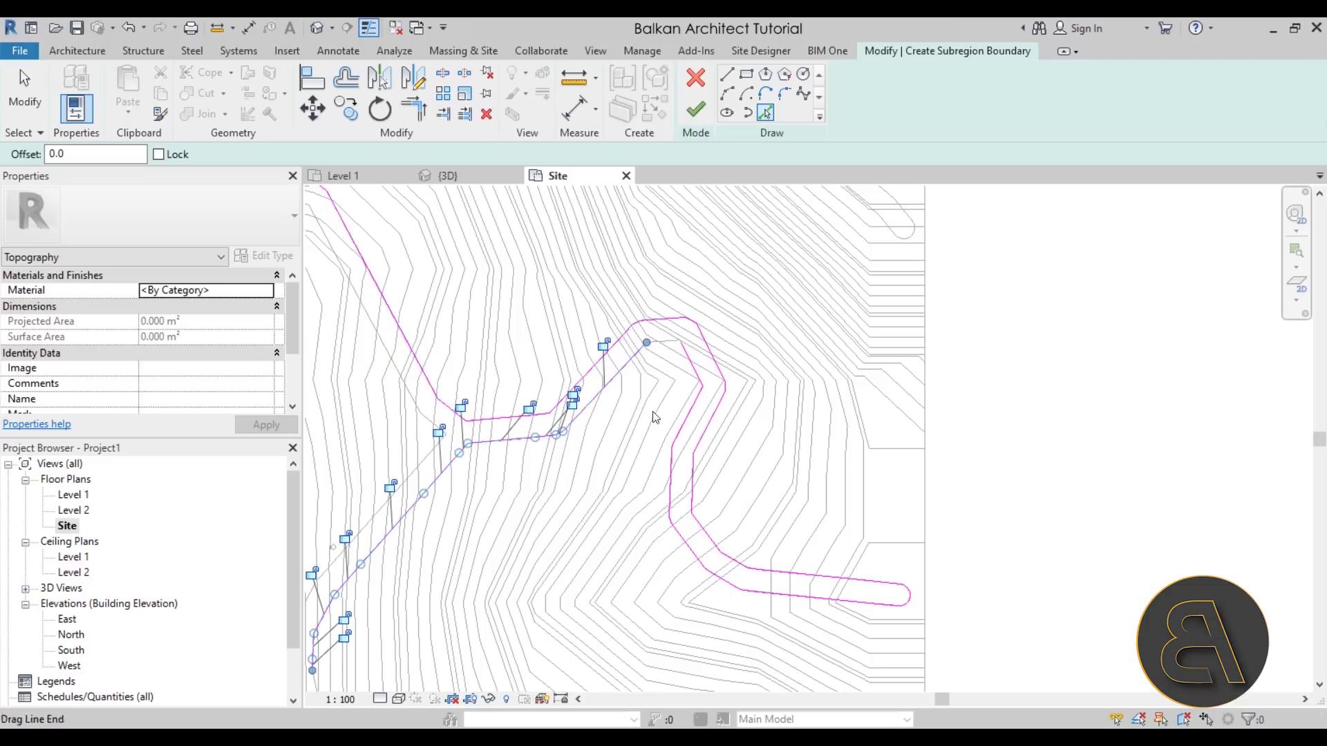
scroll(673, 355, "up", 2)
left_click(668, 343)
scroll(862, 315, "up", 5)
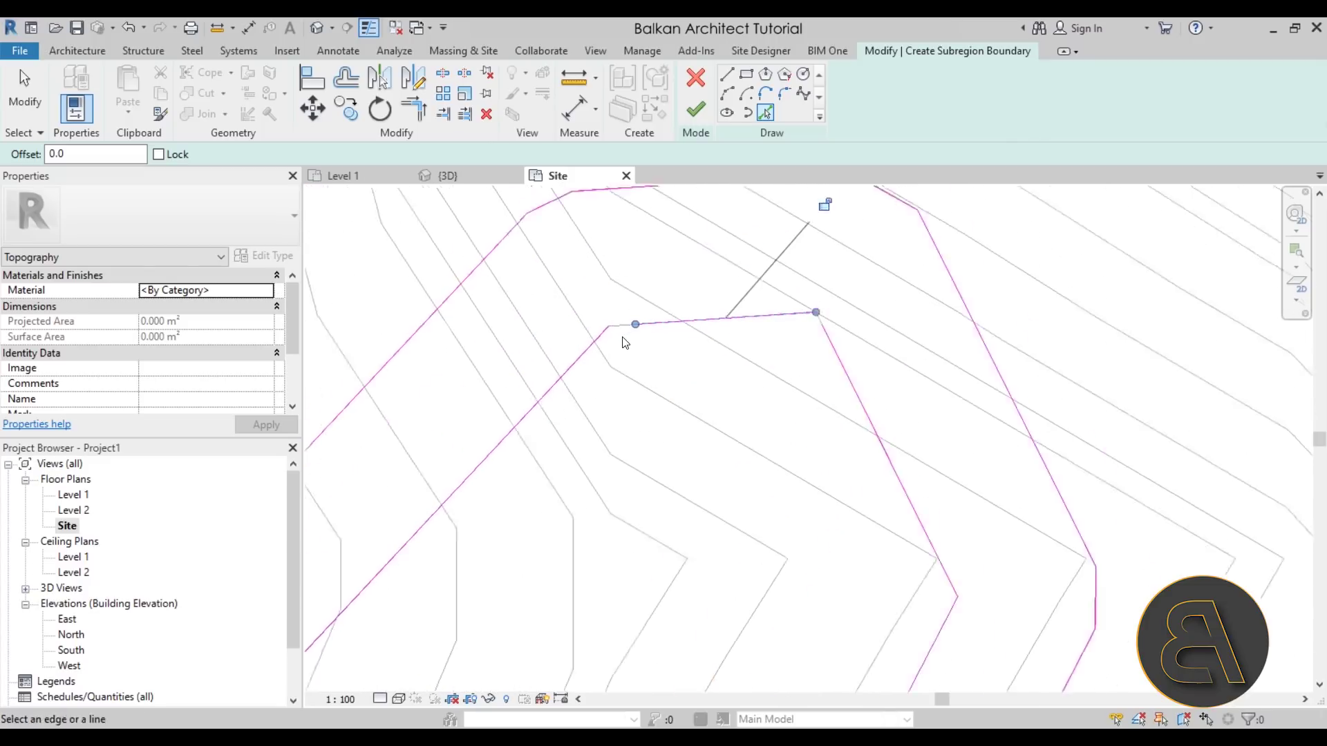
scroll(867, 319, "down", 8)
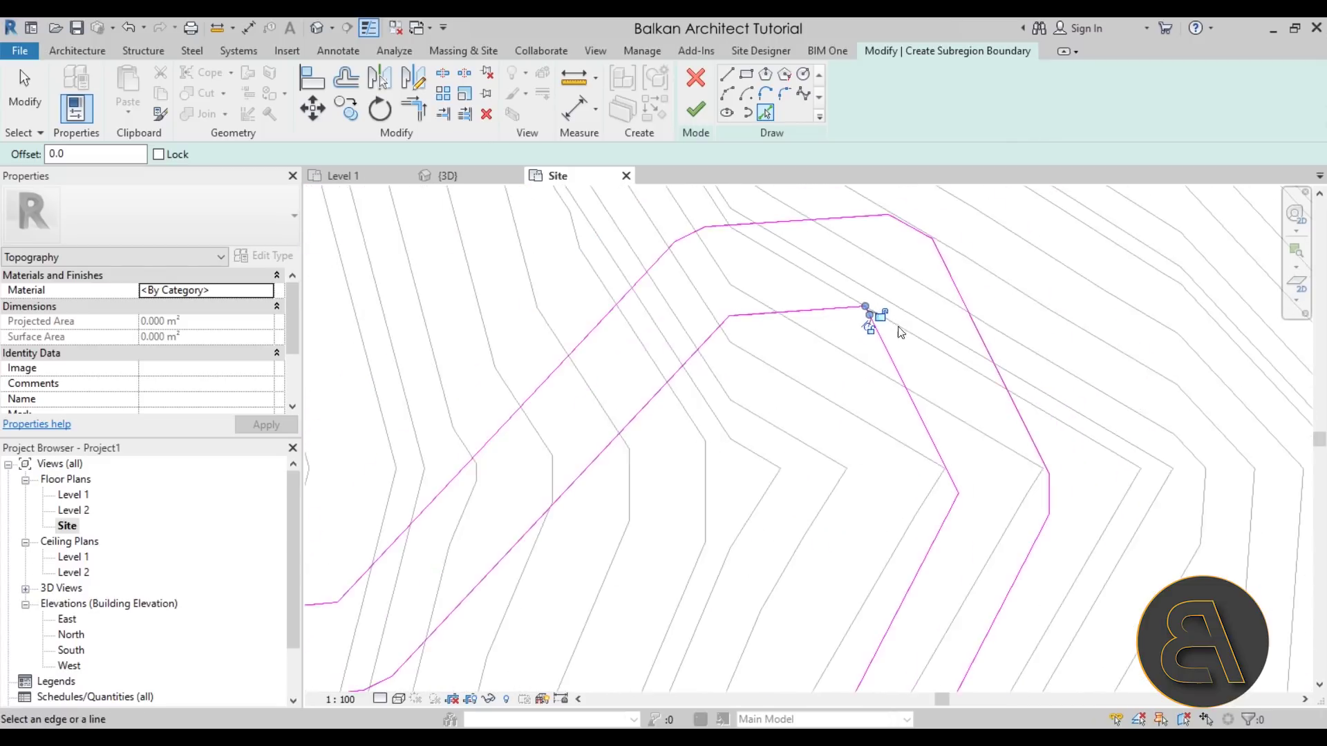
scroll(424, 423, "up", 5)
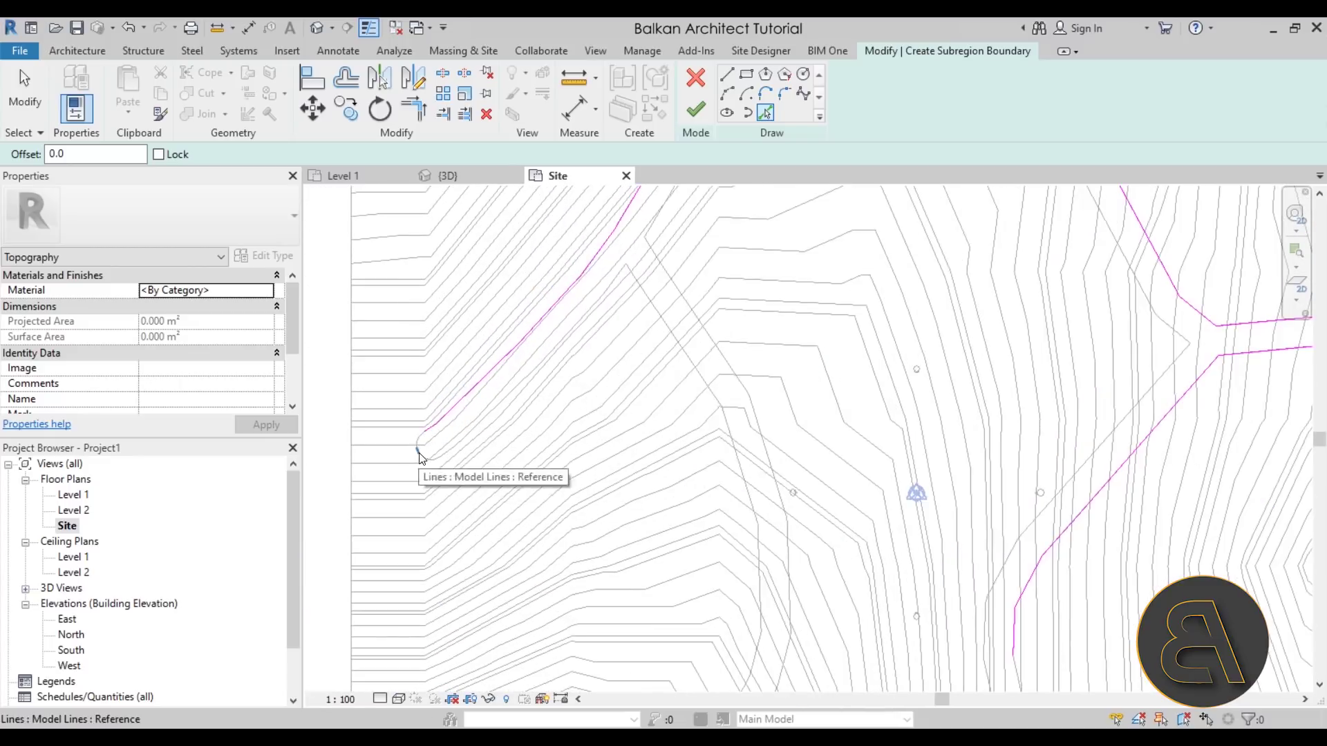
left_click(472, 441)
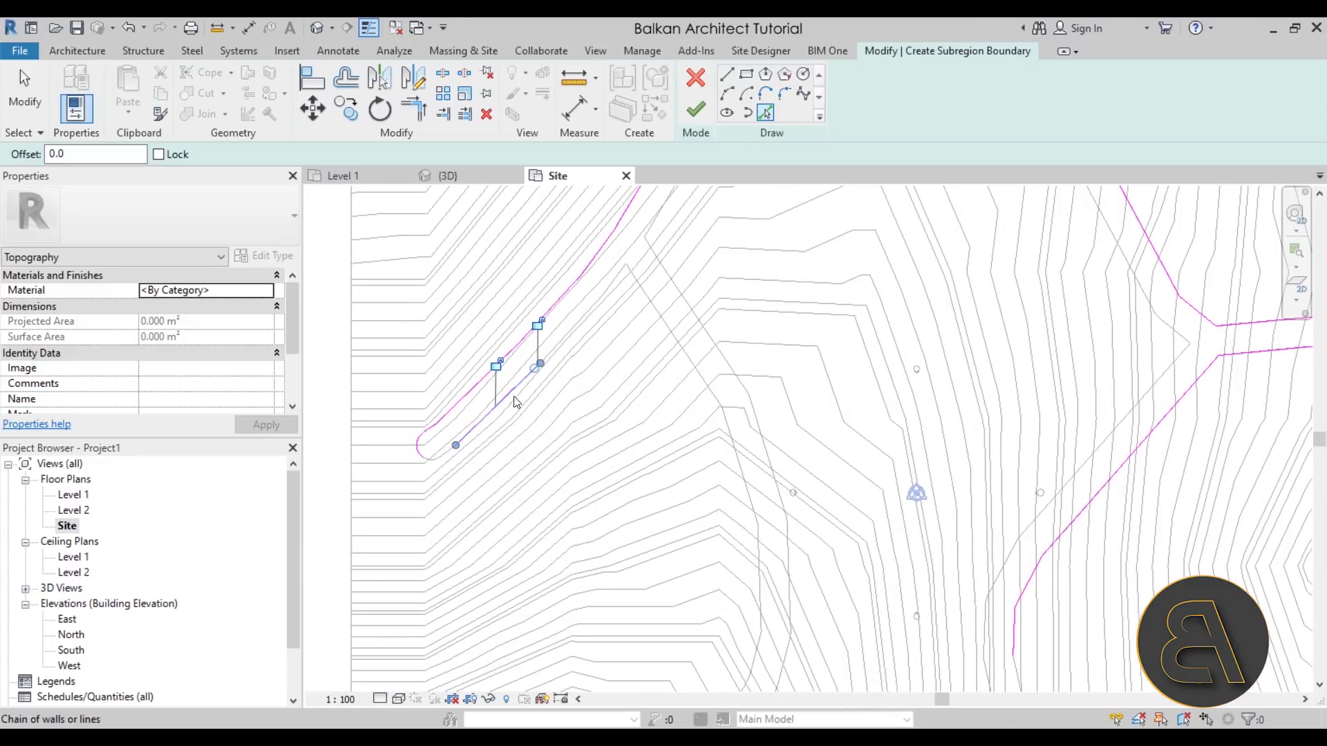
Step: Pick the remaining road edge segments and lower road chains into the boundary
left_click(551, 354)
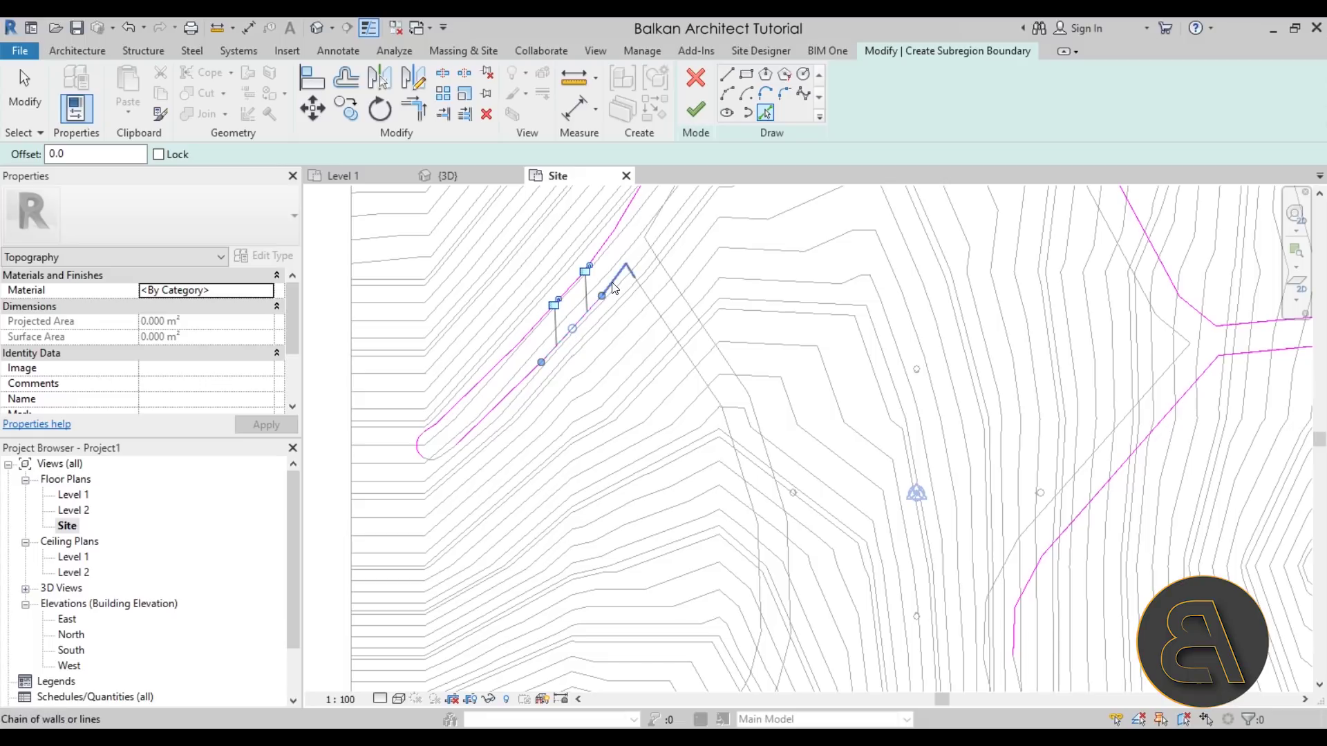
left_click(719, 404)
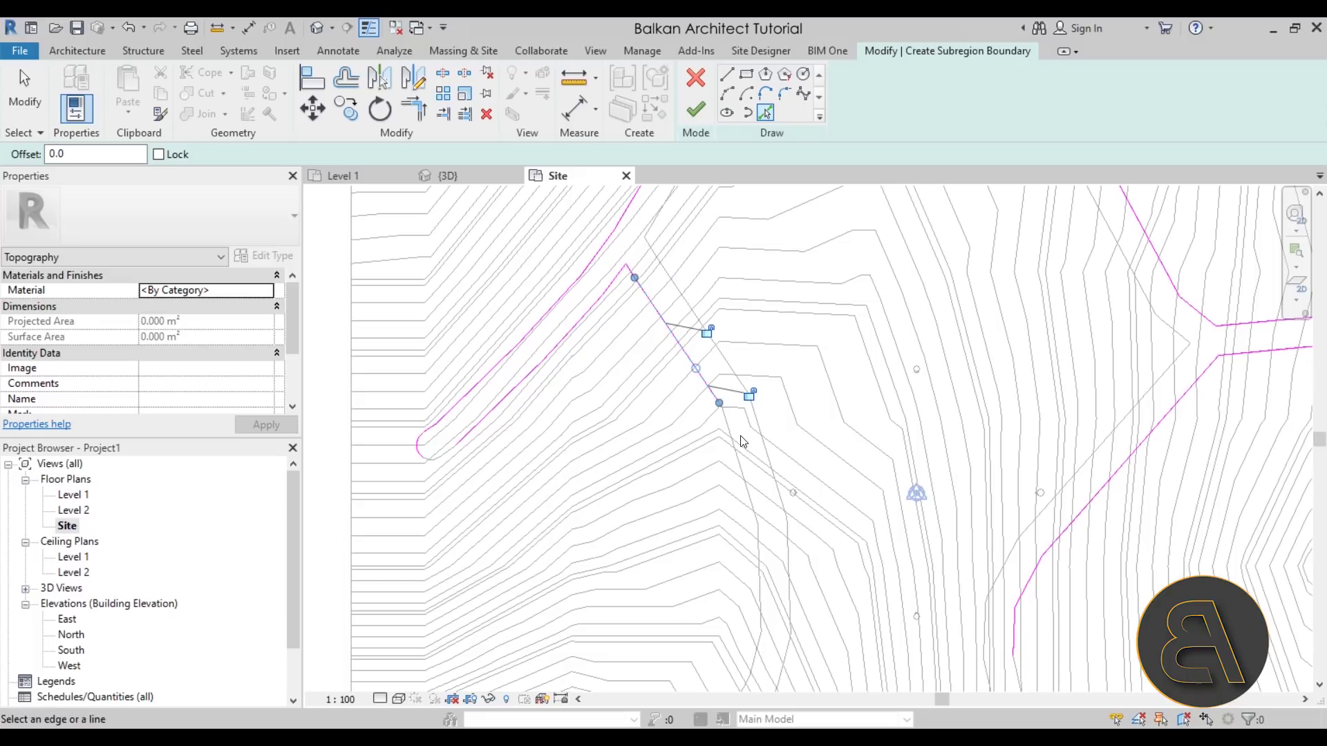
left_click(733, 440)
scroll(789, 471, "down", 2)
middle_click_drag(790, 477, 789, 327)
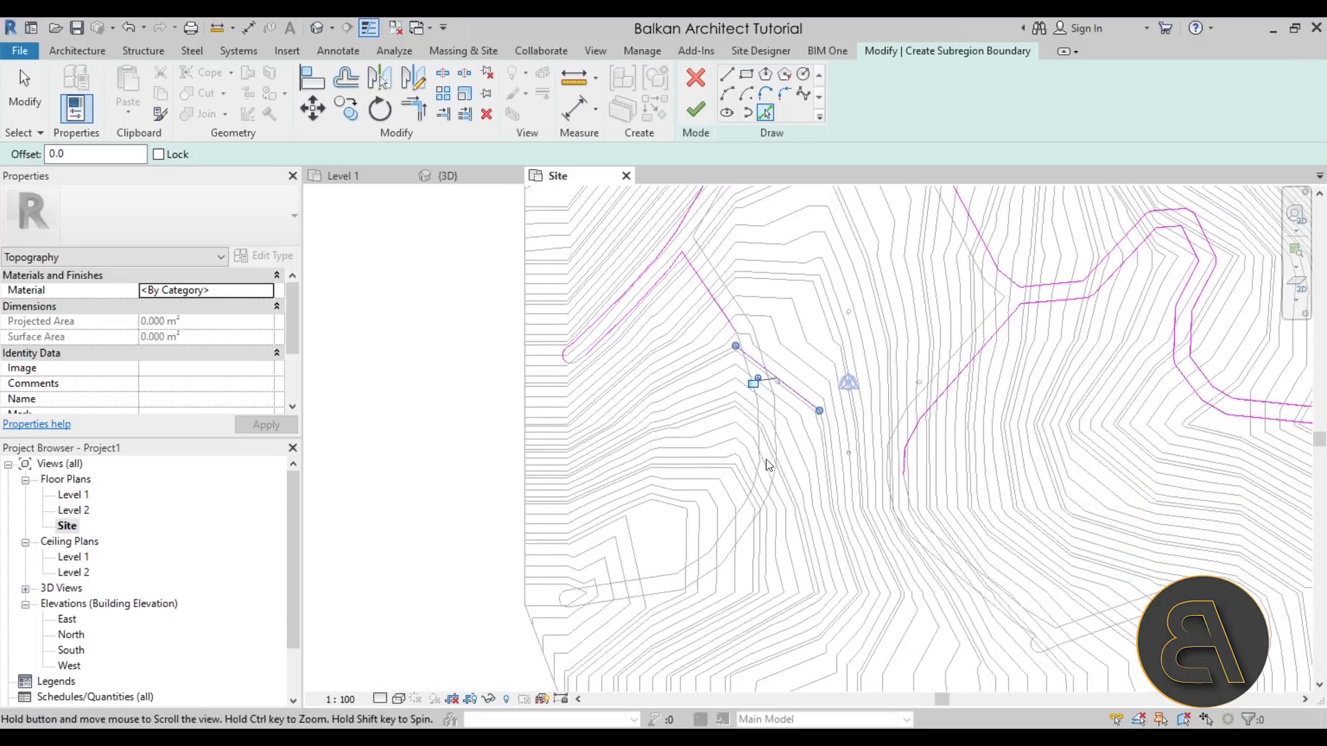
scroll(789, 326, "up", 2)
key("Tab")
left_click(755, 492)
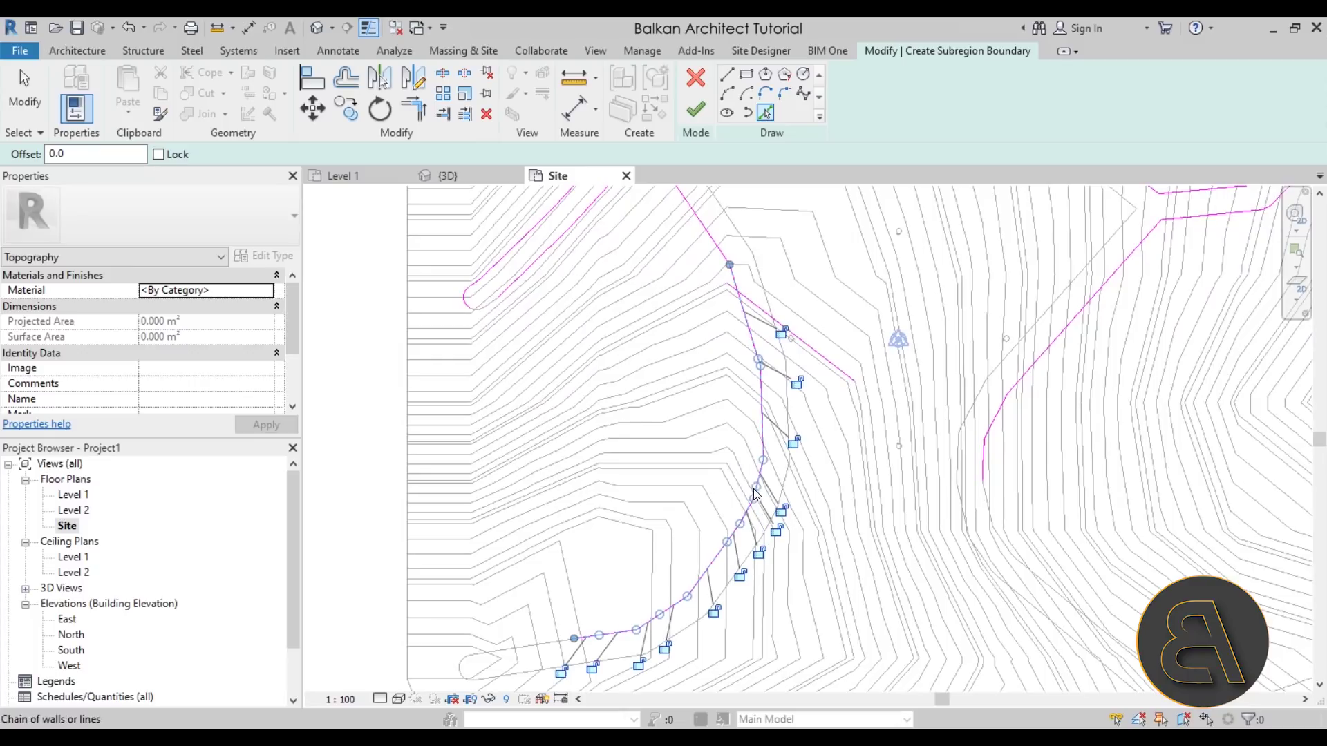
left_click(745, 247)
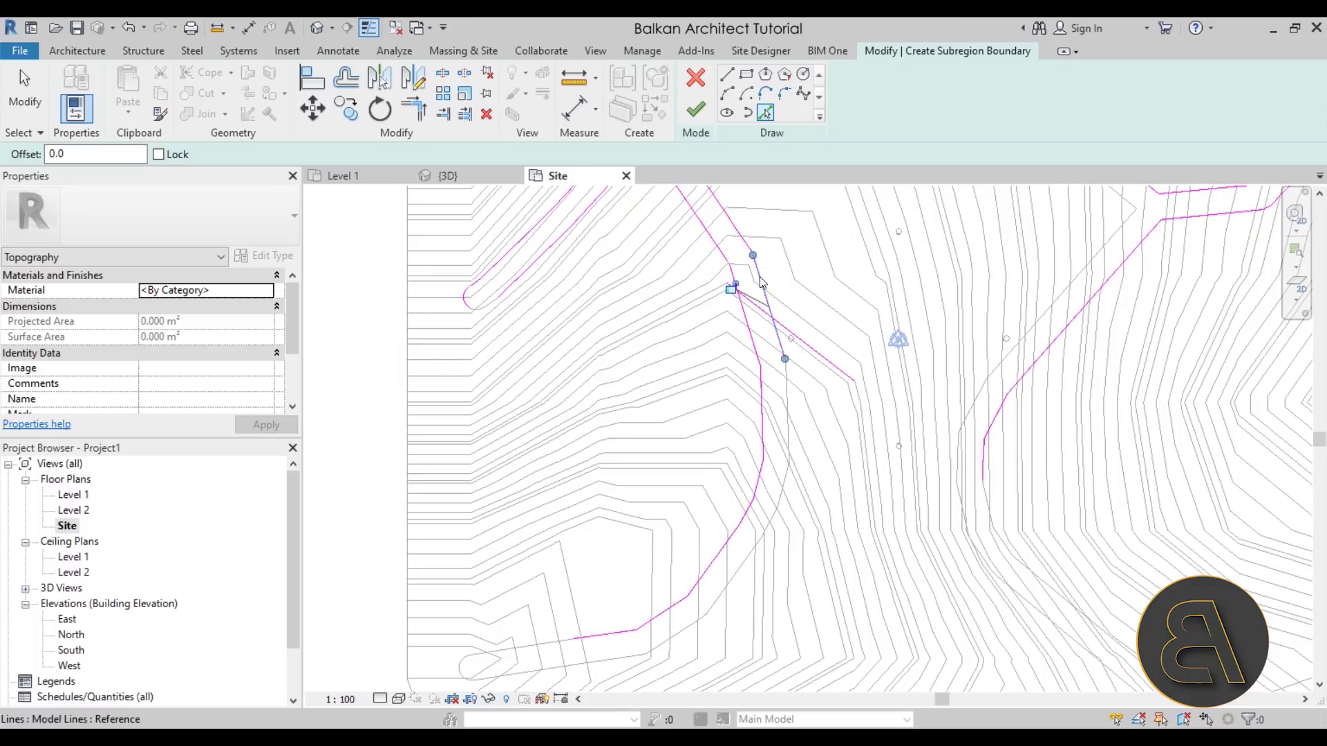
left_click(746, 556)
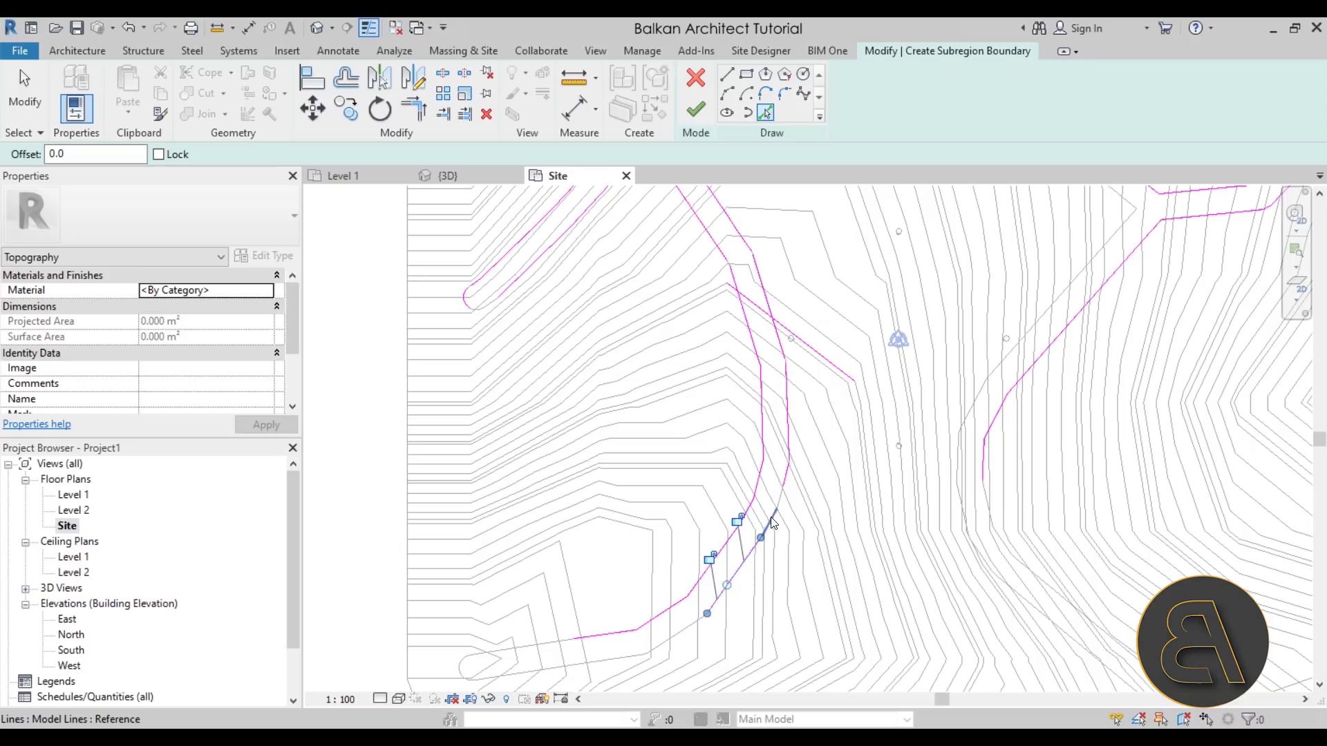
left_click(772, 523)
mouse_move(772, 523)
middle_mouse_down()
mouse_move(767, 477)
mouse_move(723, 457)
mouse_move(726, 485)
middle_mouse_up()
Step: Delete the stray reference sketch line and review the finished road subregion in 3D
scroll(767, 477, "down", 2)
scroll(724, 458, "up", 2)
key("Escape")
left_click(723, 466)
key("Delete")
scroll(722, 465, "down", 3)
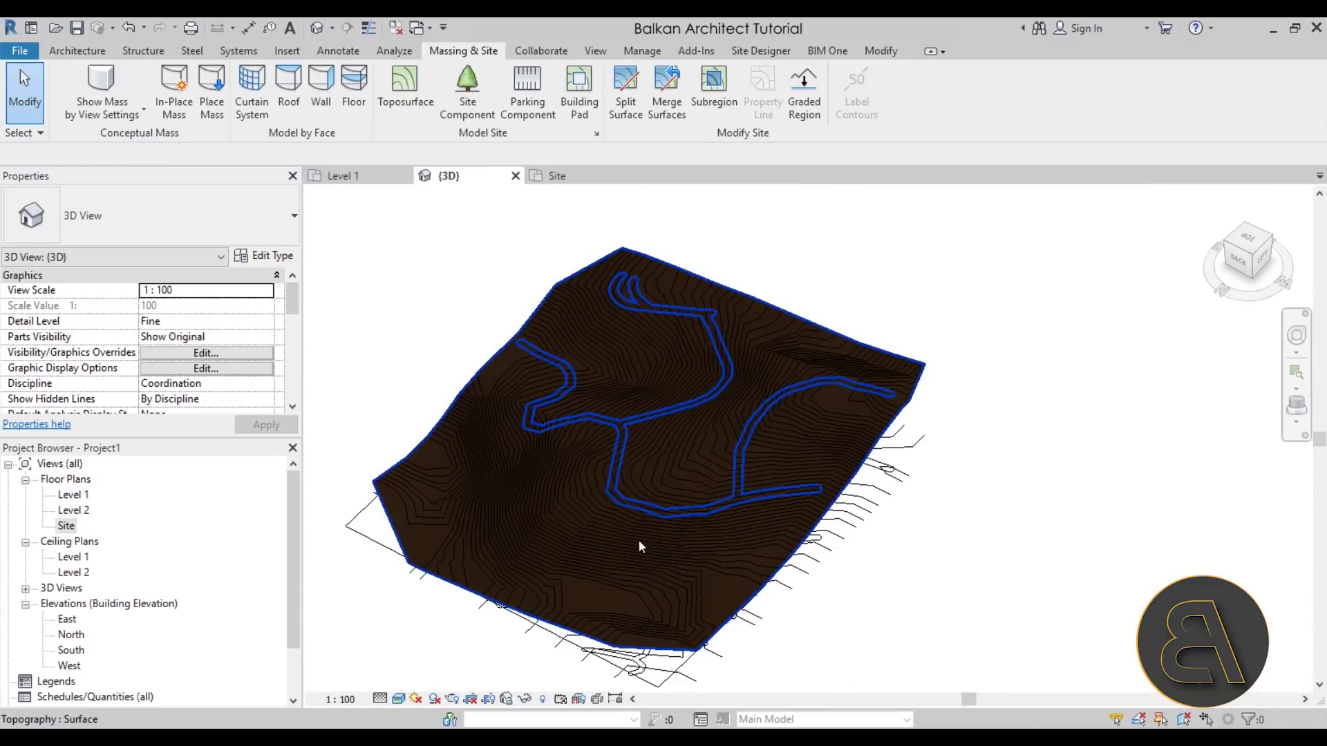
mouse_move(638, 541)
middle_mouse_down("shift")
mouse_move(797, 555)
mouse_move(720, 520)
middle_mouse_up("shift")
scroll(734, 504, "up", 5)
Step: Search materials for 'co' and assign Concrete, Cast In Situ to the road subregion
left_click(733, 504)
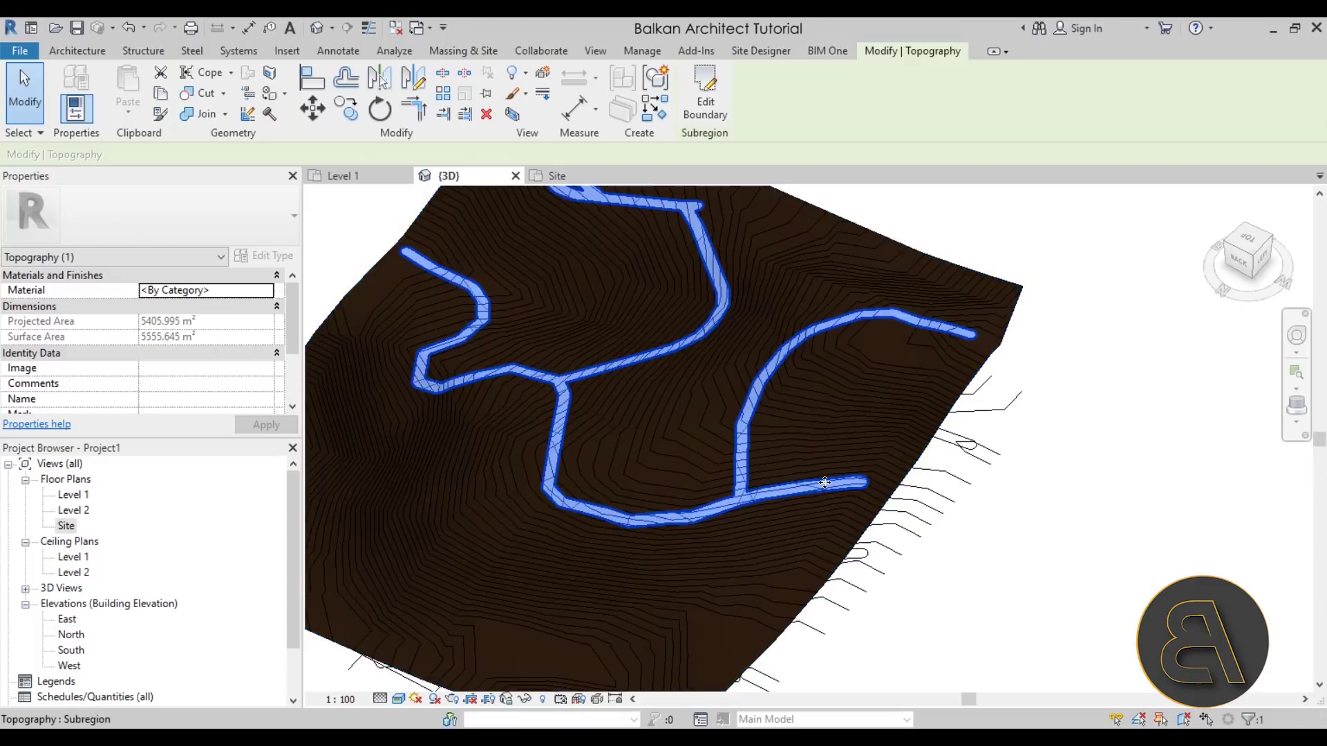
scroll(824, 482, "down", 4)
mouse_move(825, 482)
middle_mouse_down("shift")
mouse_move(838, 488)
mouse_move(815, 497)
middle_mouse_up("shift")
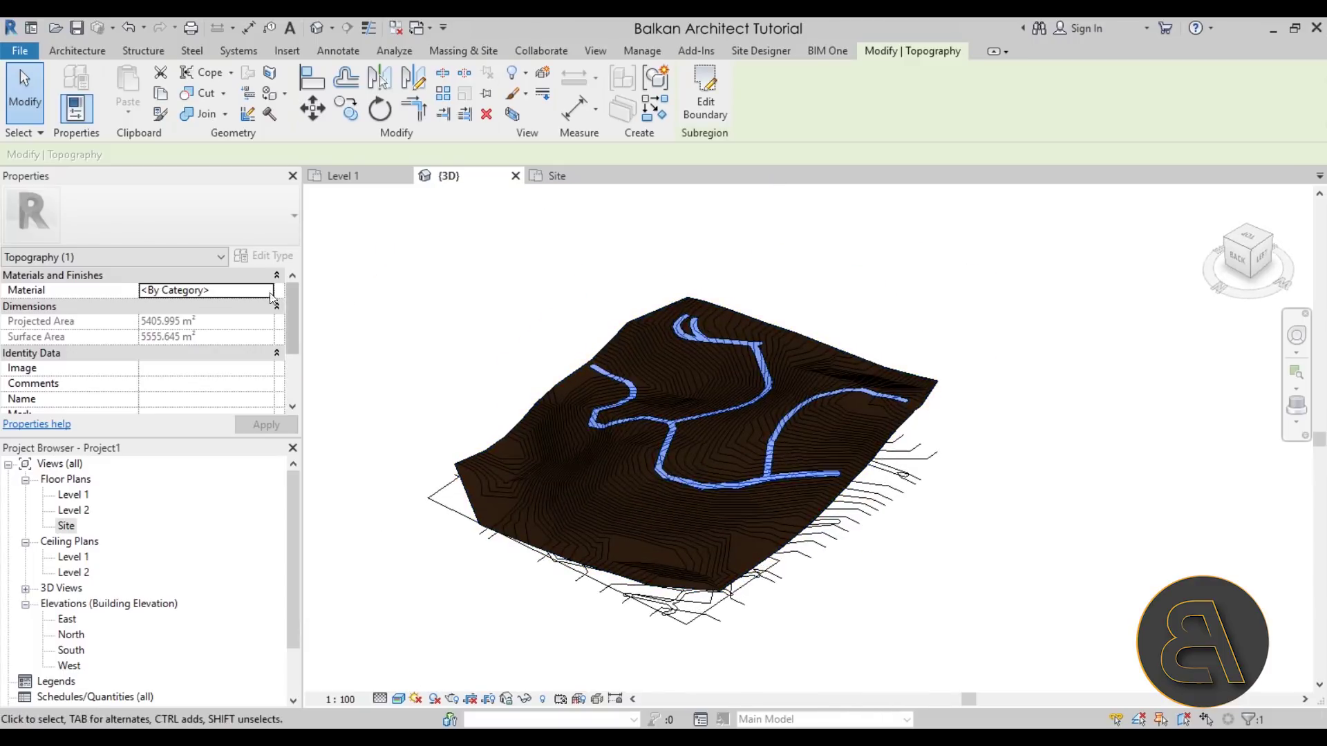
left_click(268, 293)
left_click(267, 291)
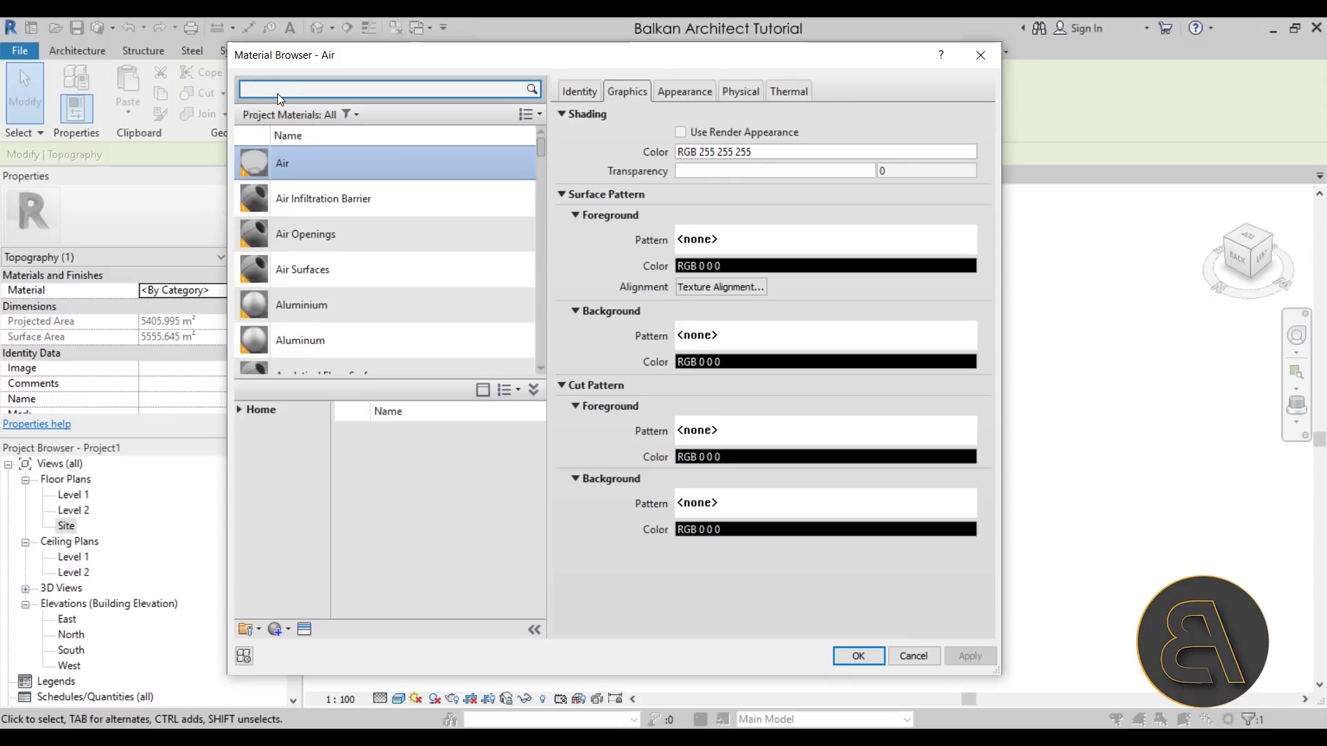
type("conc")
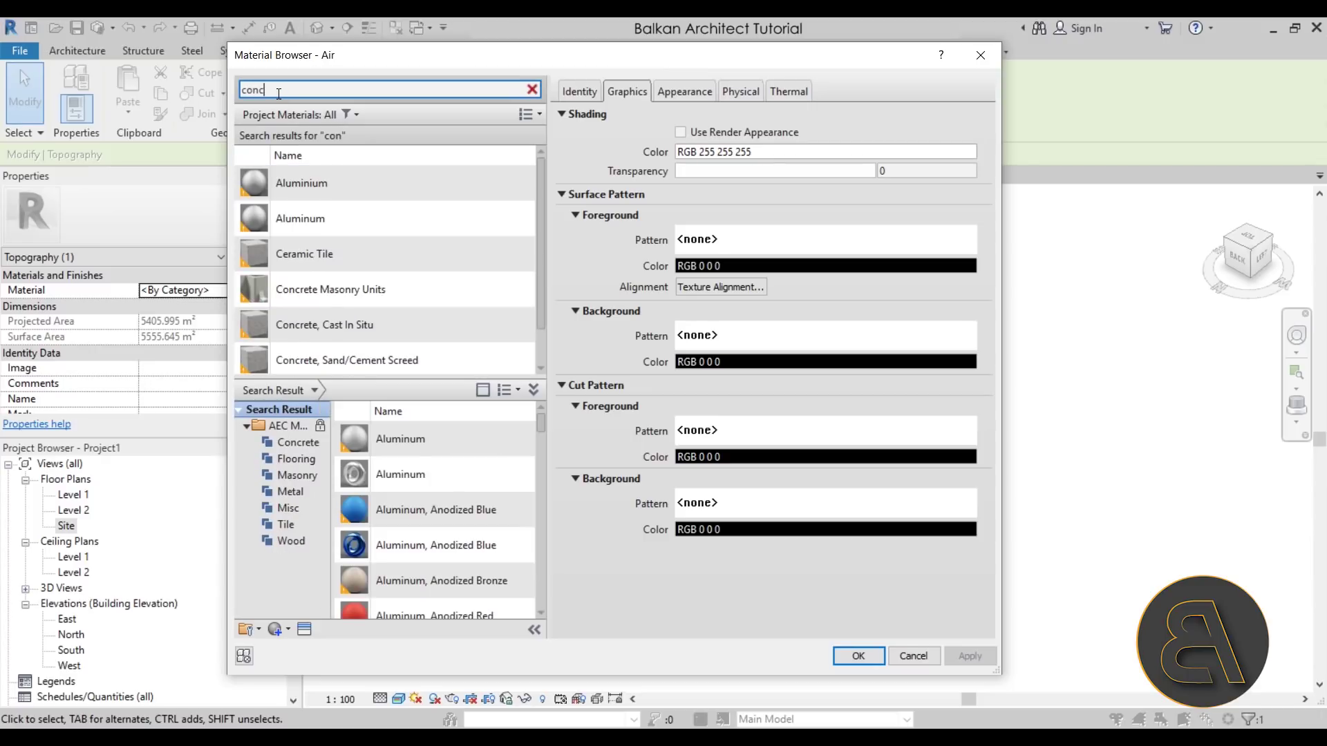
scroll(372, 282, "down", 2)
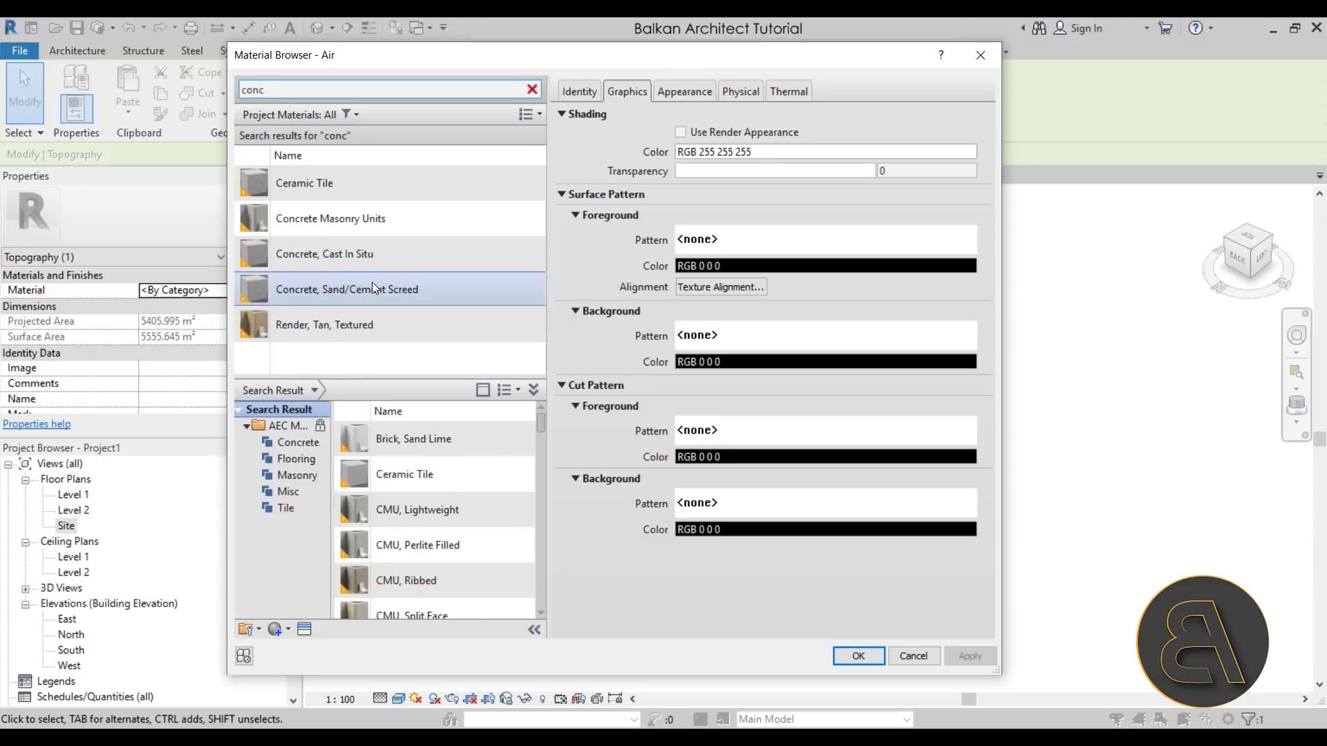
double_click(349, 255)
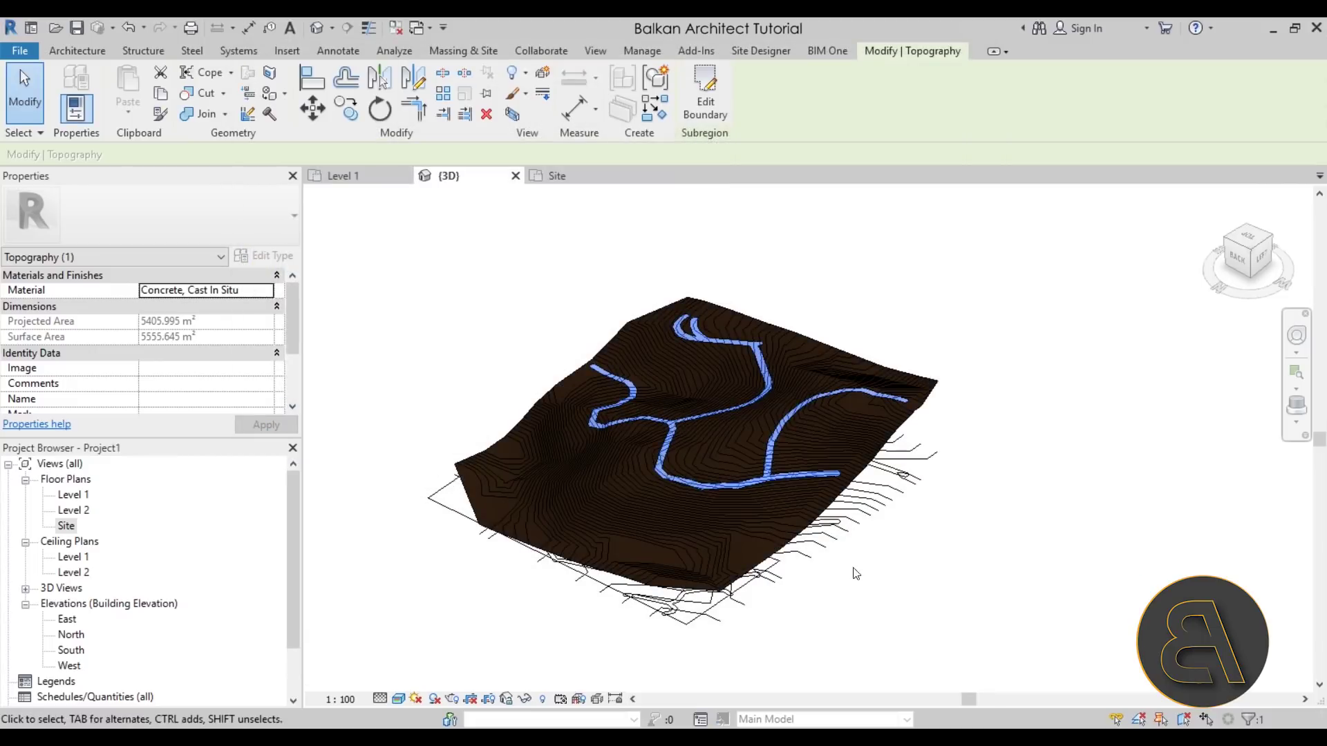
key("Escape")
middle_click_drag(760, 553, 759, 477, "shift")
scroll(758, 477, "up", 3)
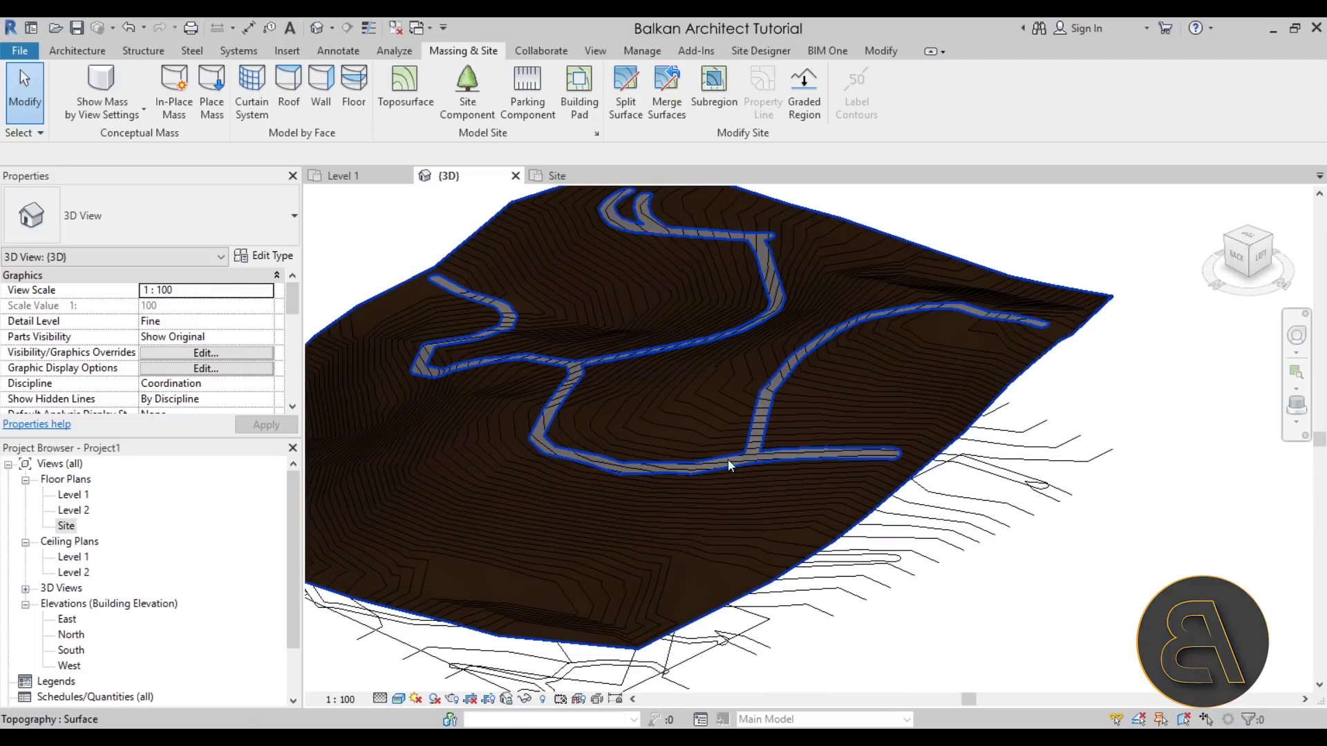
scroll(691, 412, "up", 5)
scroll(698, 405, "down", 2)
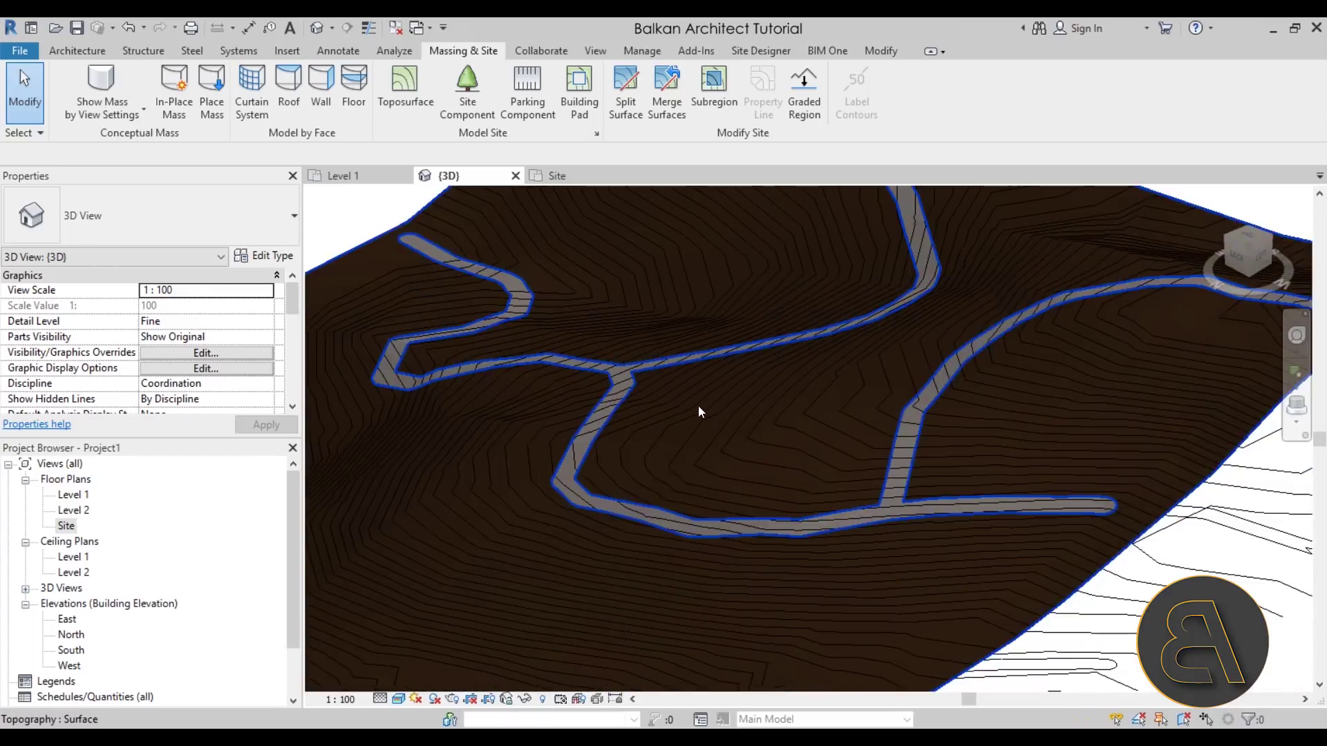
scroll(698, 412, "down", 3)
middle_click_drag(673, 498, 768, 493, "shift")
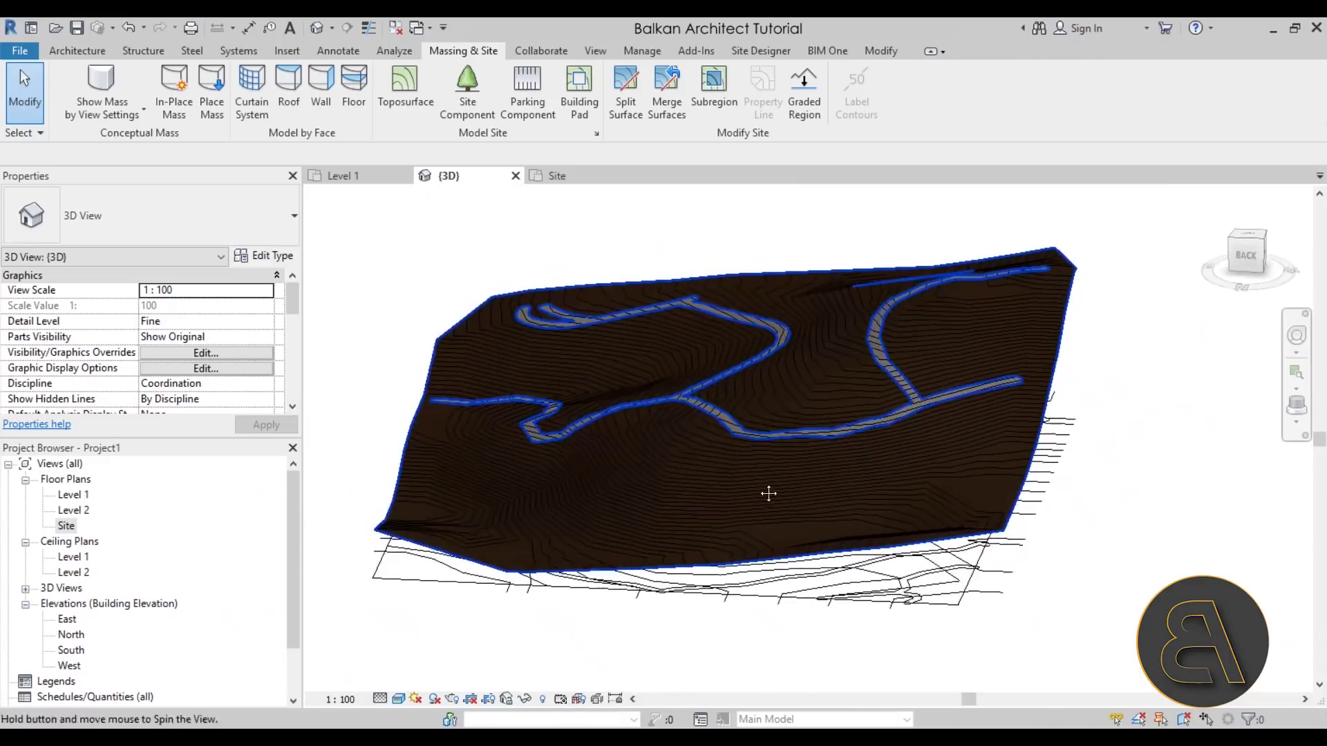